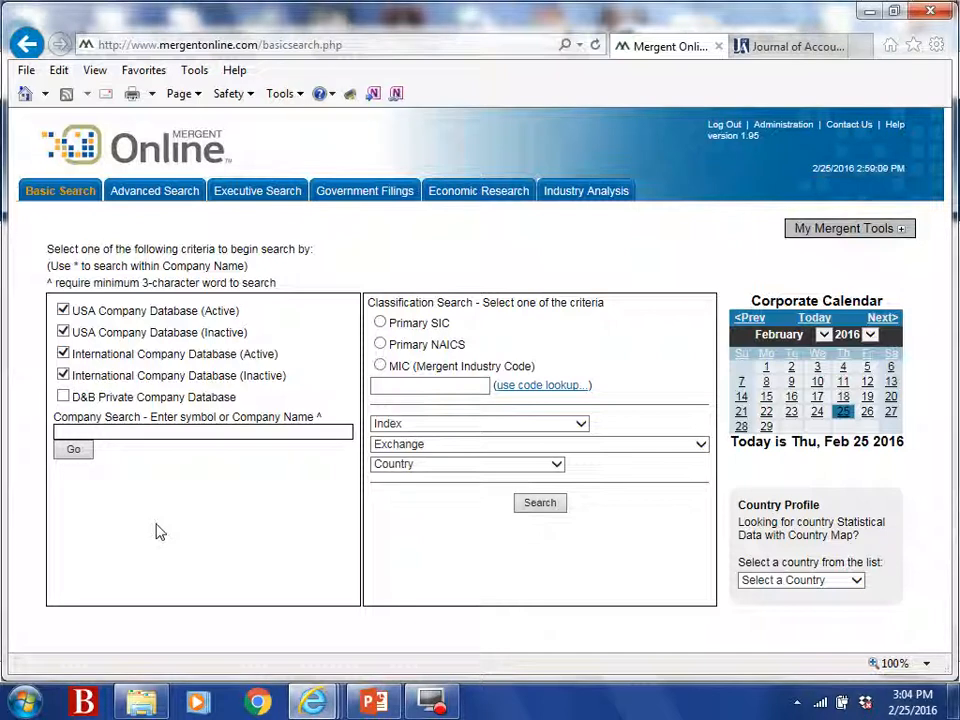
Search the company databases for the ticker symbol DE and open the Deere & Co. company page.
click(182, 430)
text(DE)
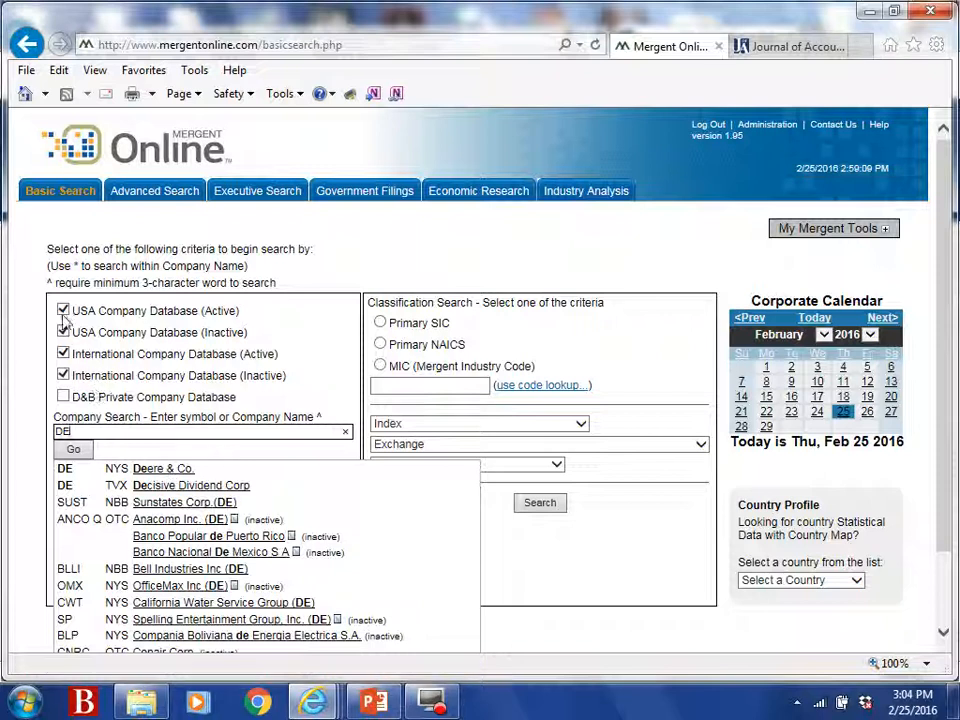
click(150, 470)
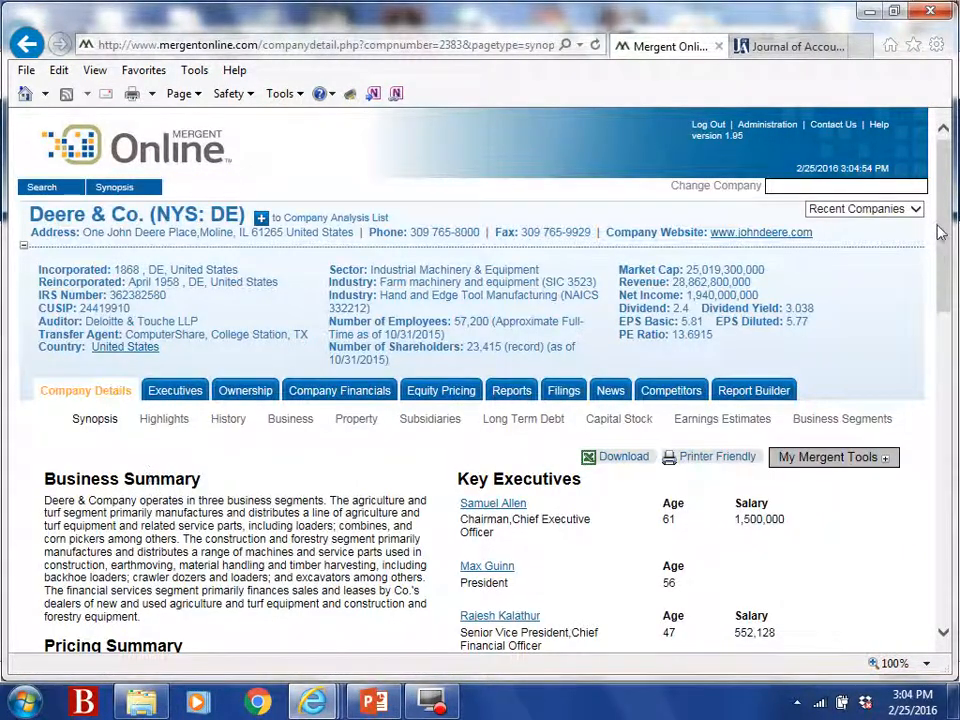
Review the business summary and set the Pricing Summary chart's time period to 1 year.
drag(939, 236, 944, 297)
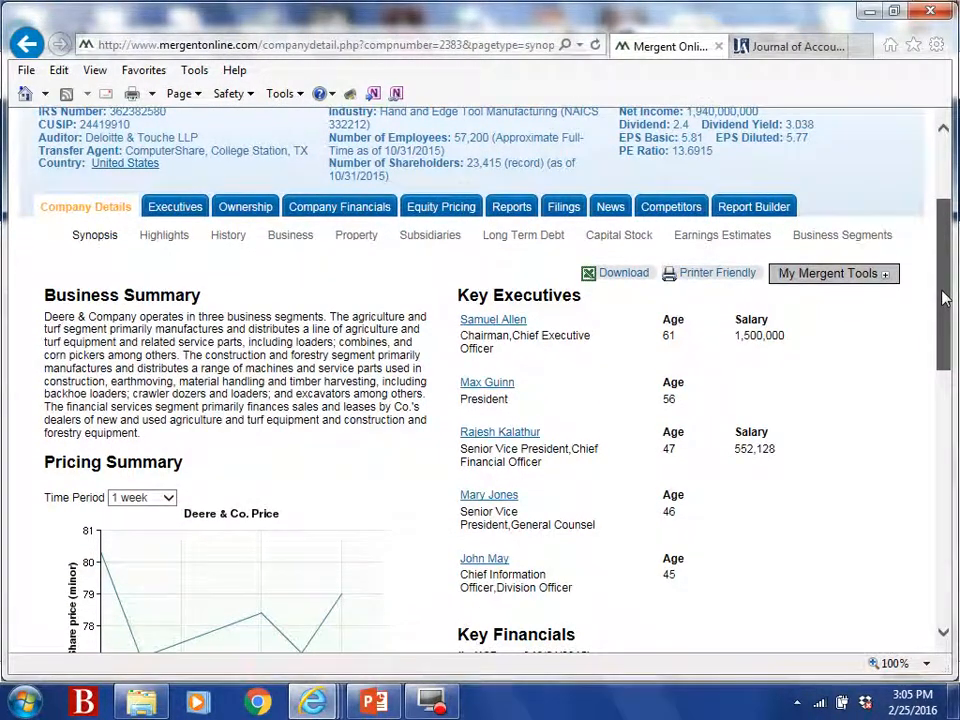
scroll(944, 297, down, 3)
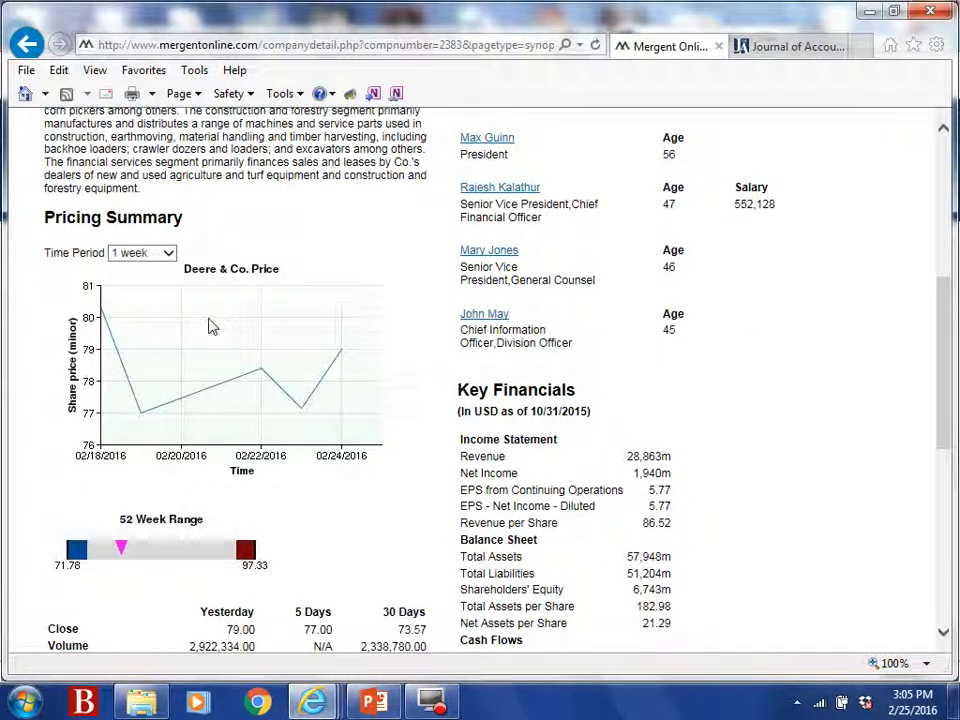
click(168, 256)
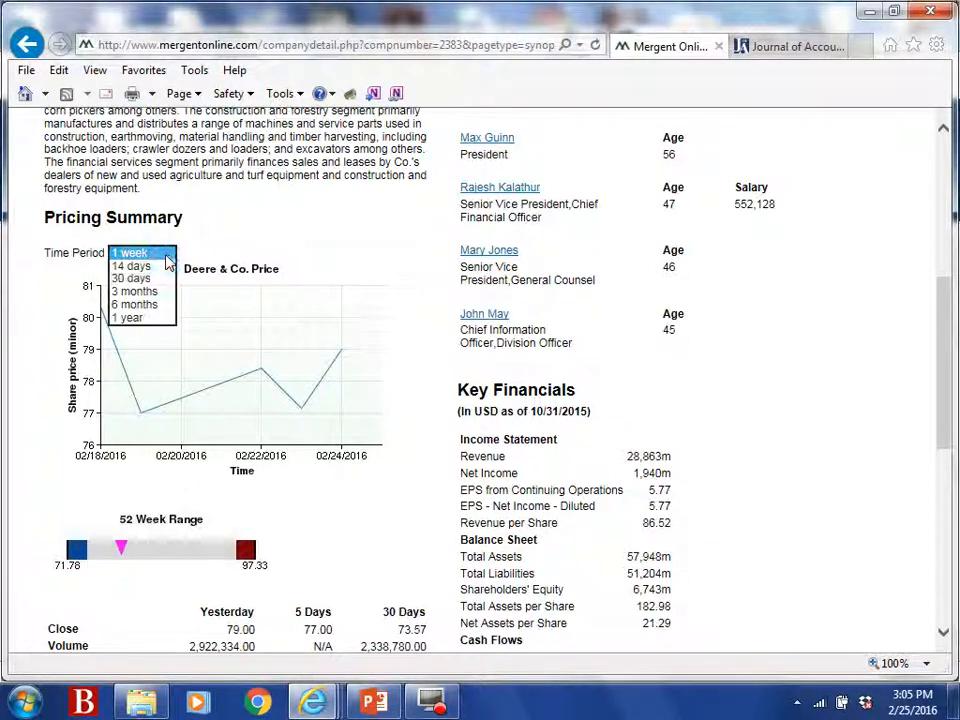
click(154, 320)
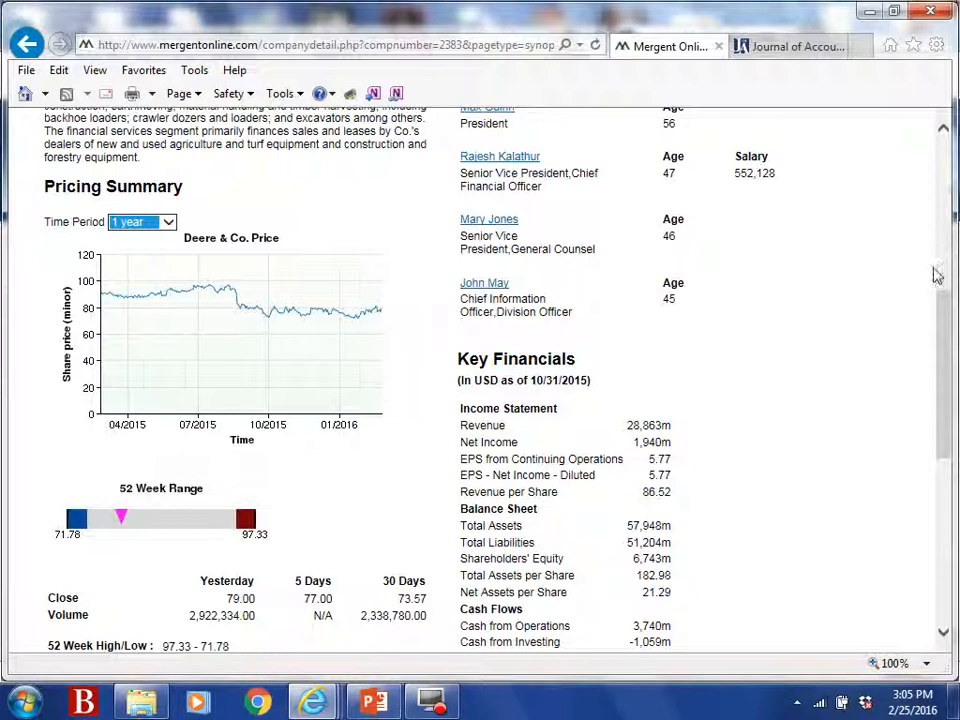
Open the company's Highlights page and examine the financial statement figures, profitability ratios, interest coverage and liquidity indicators.
drag(947, 330, 955, 257)
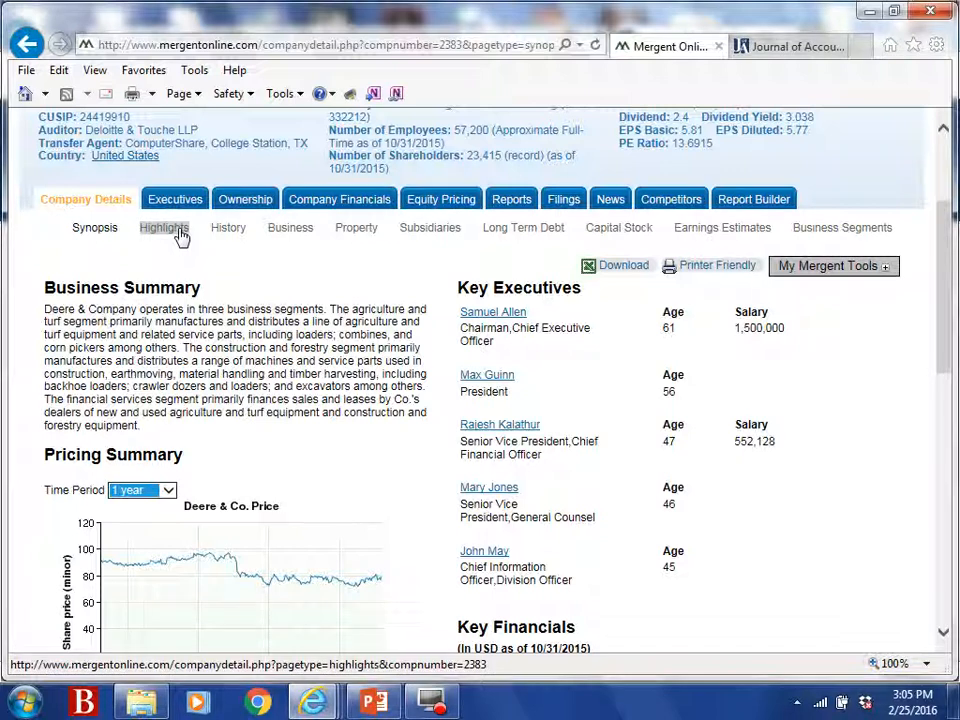
click(178, 232)
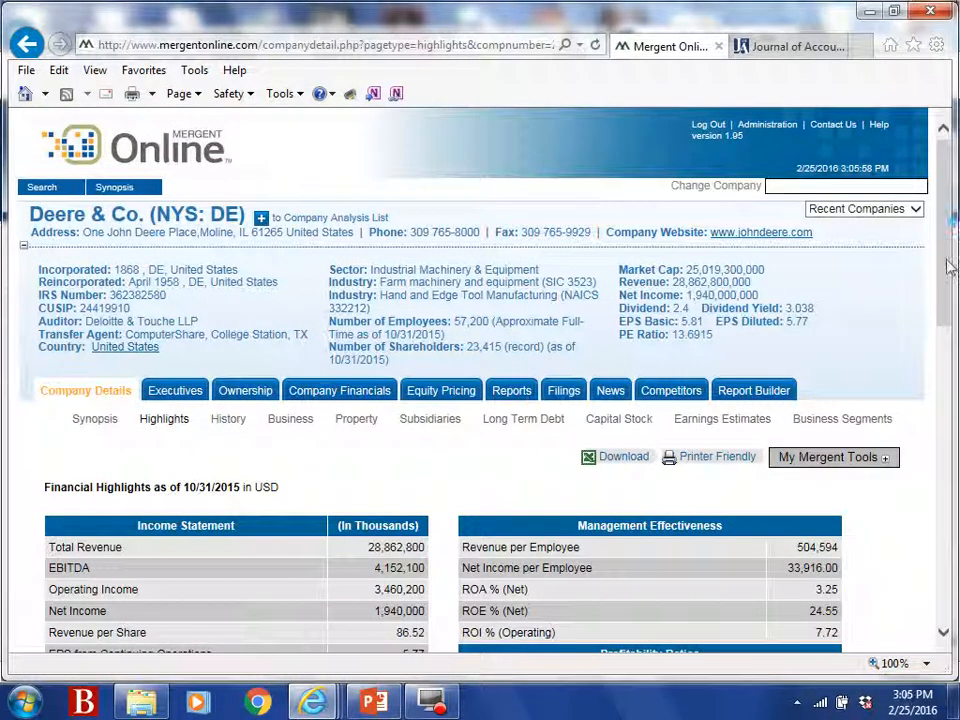
drag(945, 240, 953, 320)
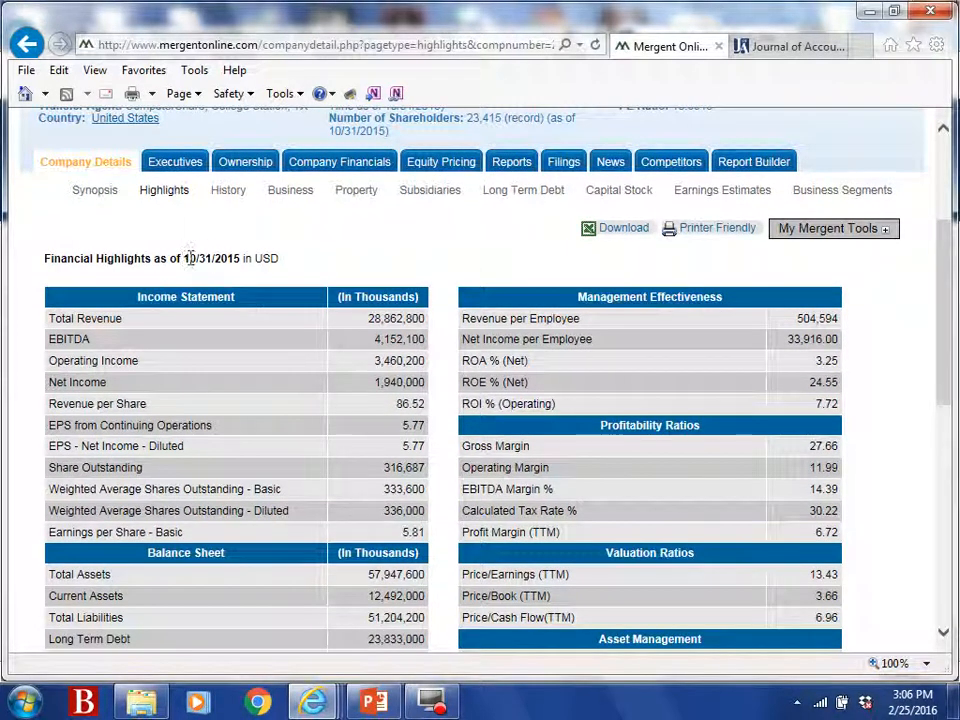
drag(185, 258, 251, 262)
click(247, 263)
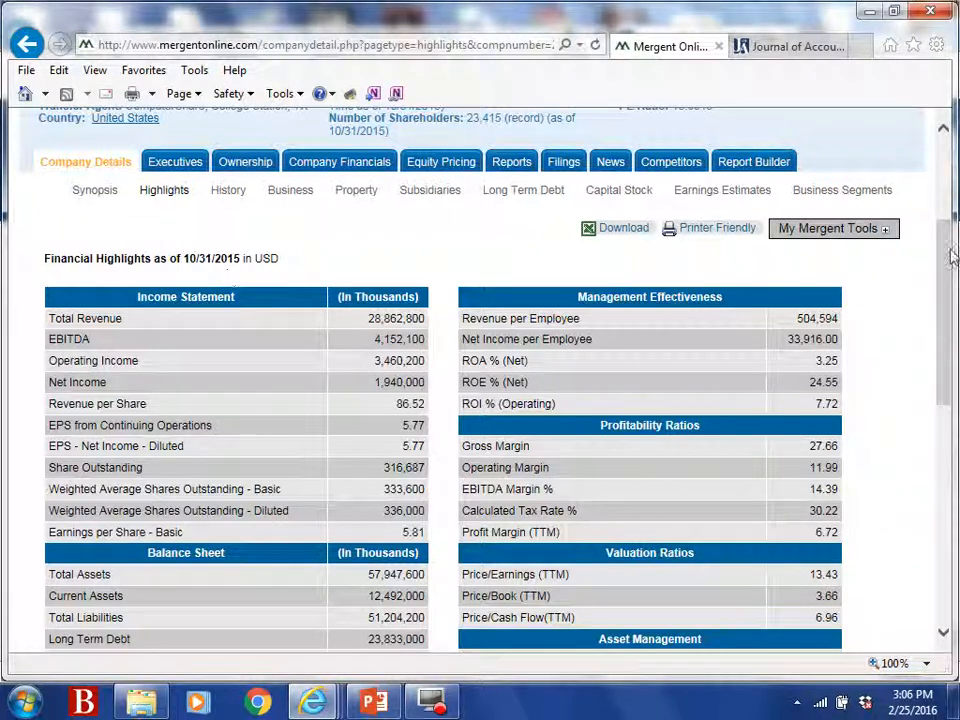
drag(947, 251, 953, 300)
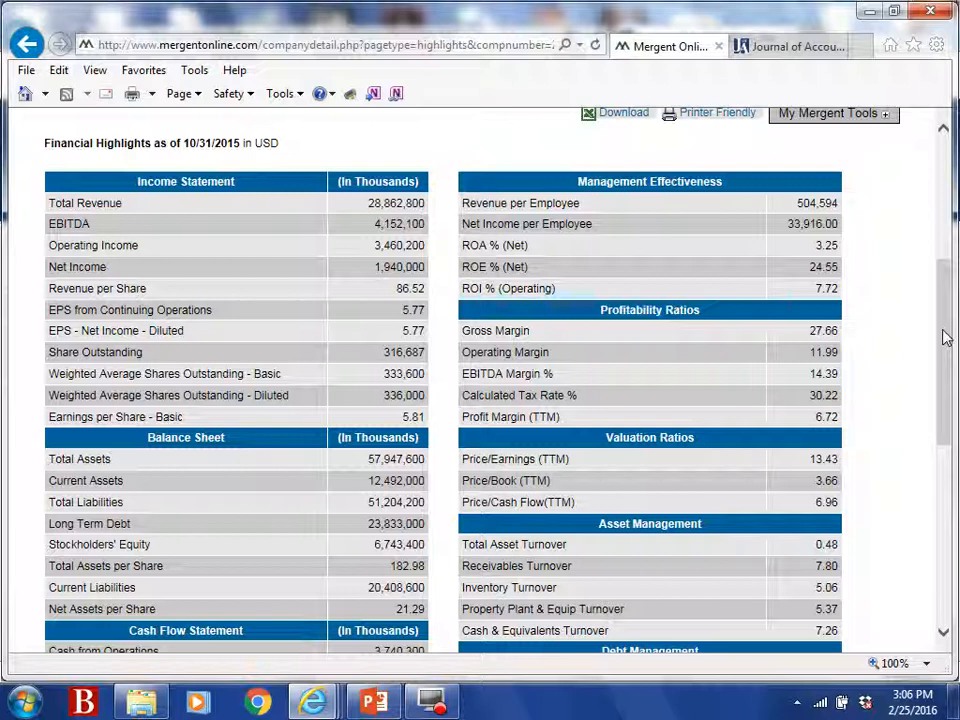
drag(941, 339, 942, 448)
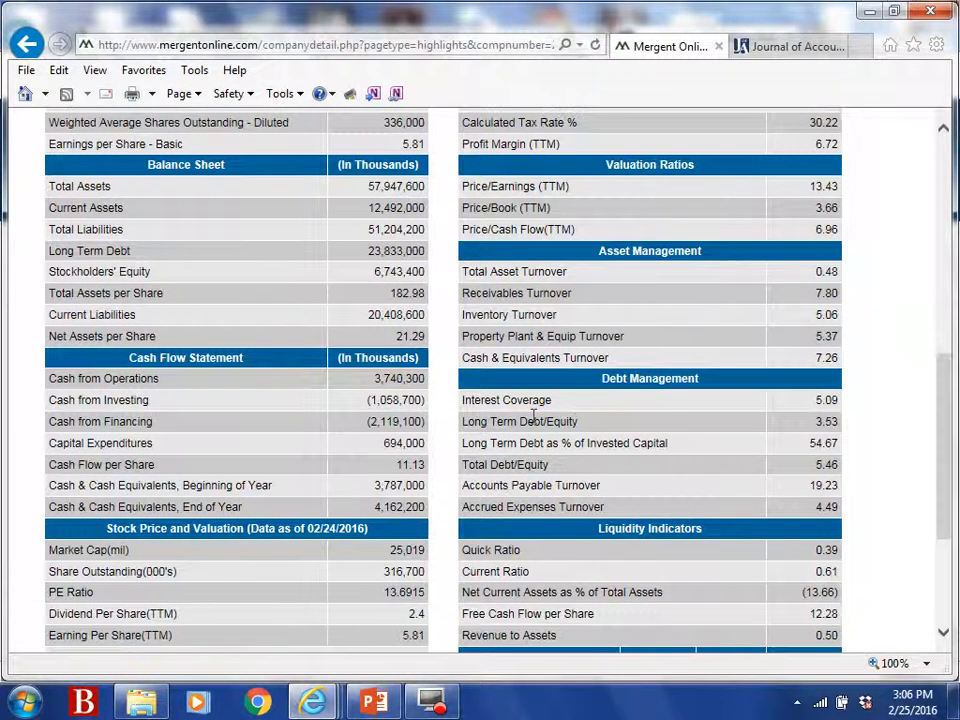
drag(465, 400, 800, 407)
click(818, 402)
drag(947, 405, 947, 458)
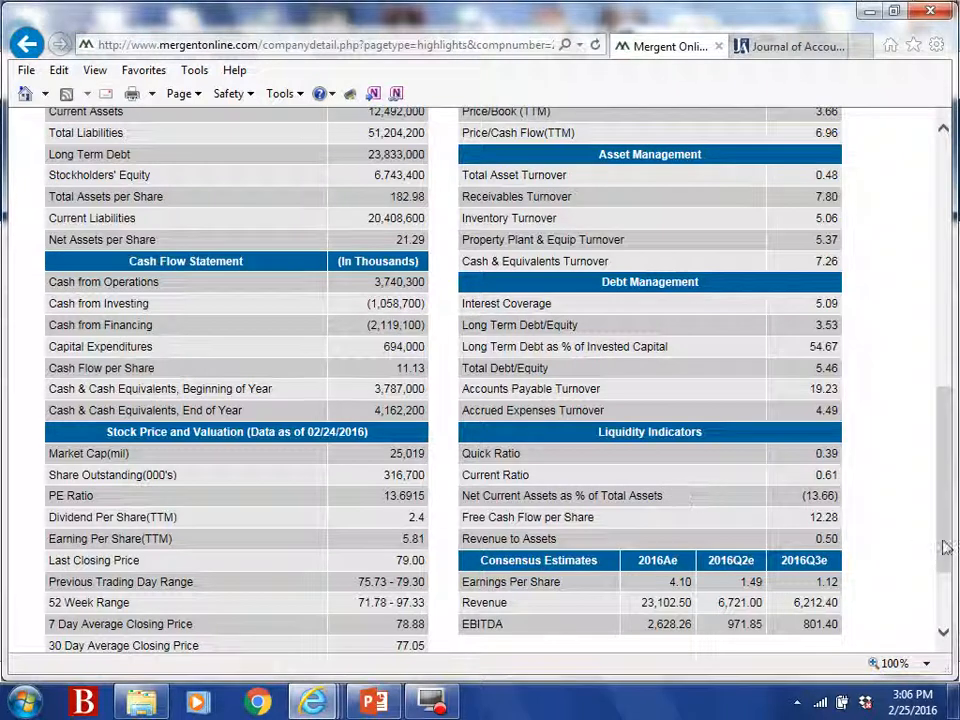
Open the Business Segments page and refresh the business analysis with the 5 Years/Annuals range.
drag(945, 514, 945, 352)
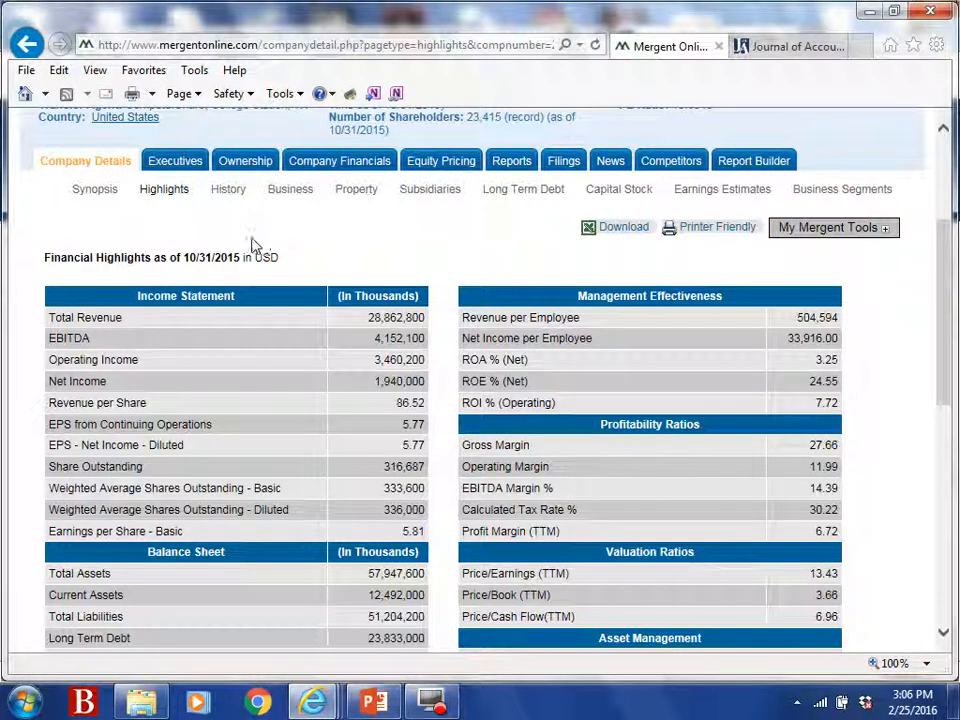
click(845, 193)
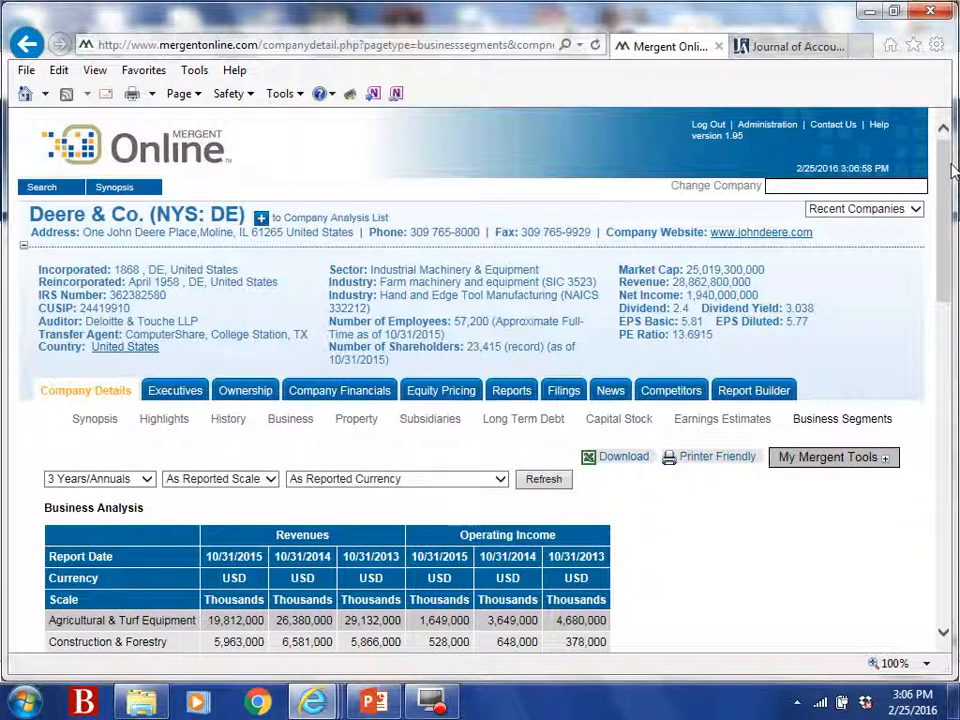
drag(949, 171, 943, 252)
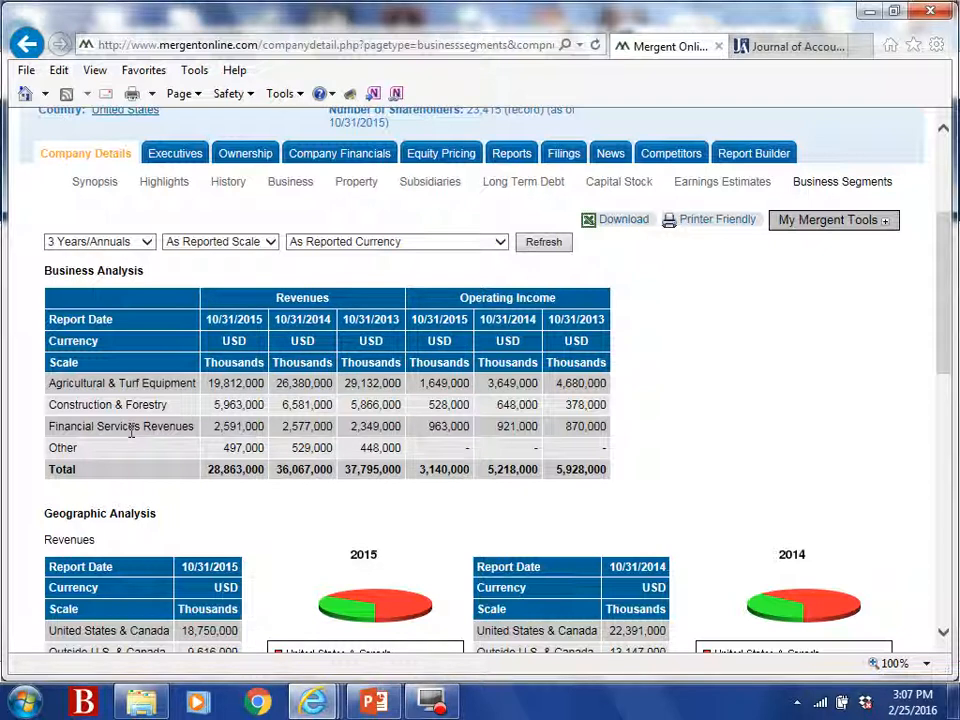
click(147, 243)
click(136, 256)
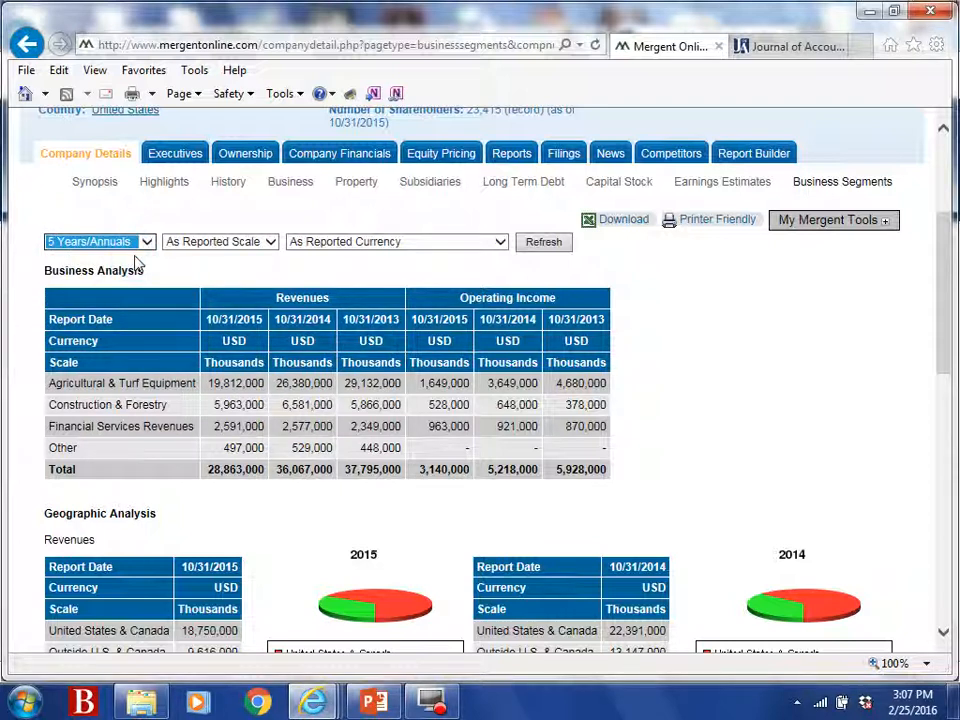
click(541, 244)
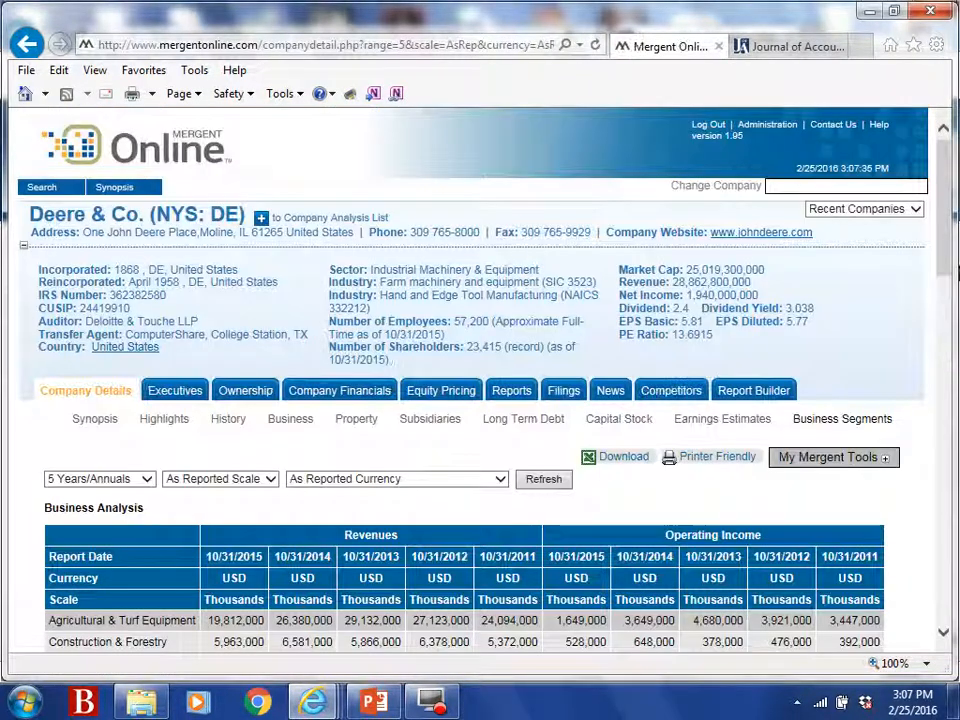
drag(948, 268, 945, 296)
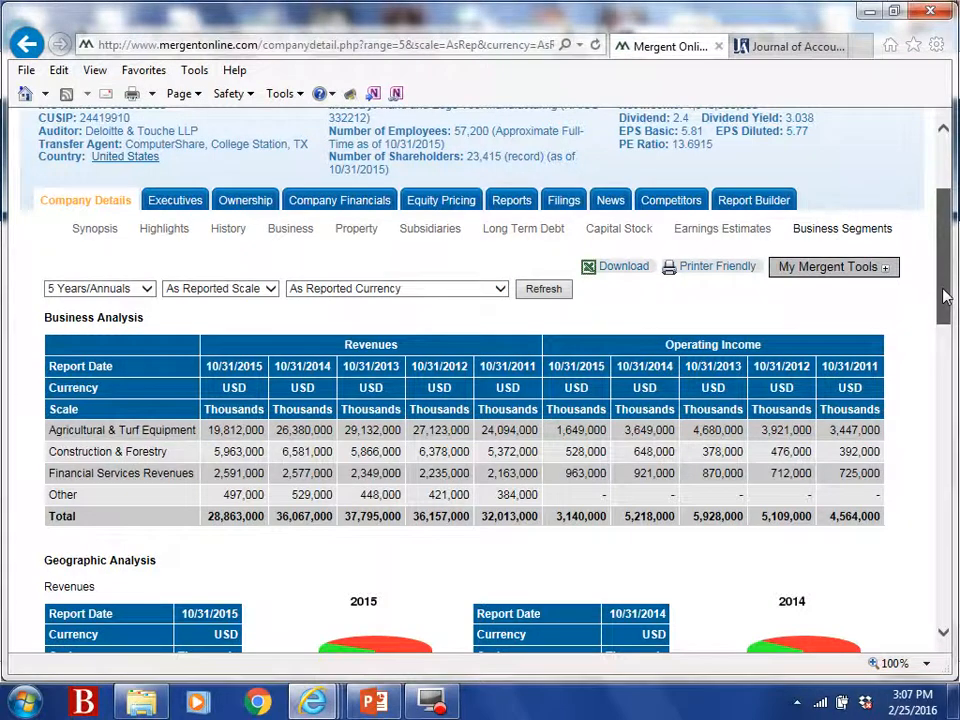
Open the Executives section and review the key officers and the key directors.
drag(945, 296, 945, 270)
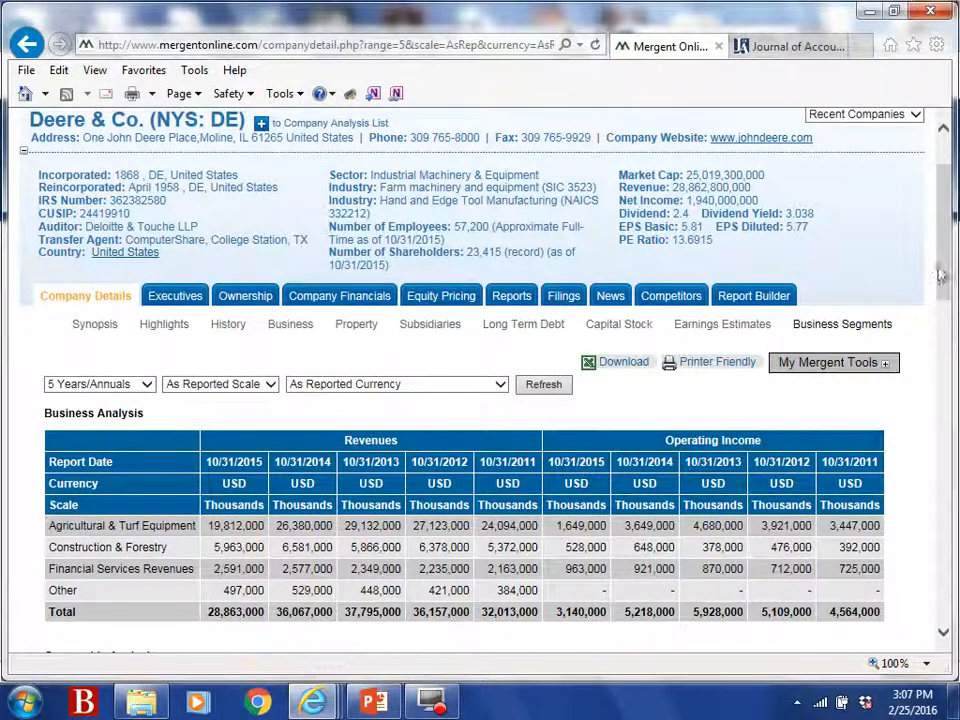
click(165, 302)
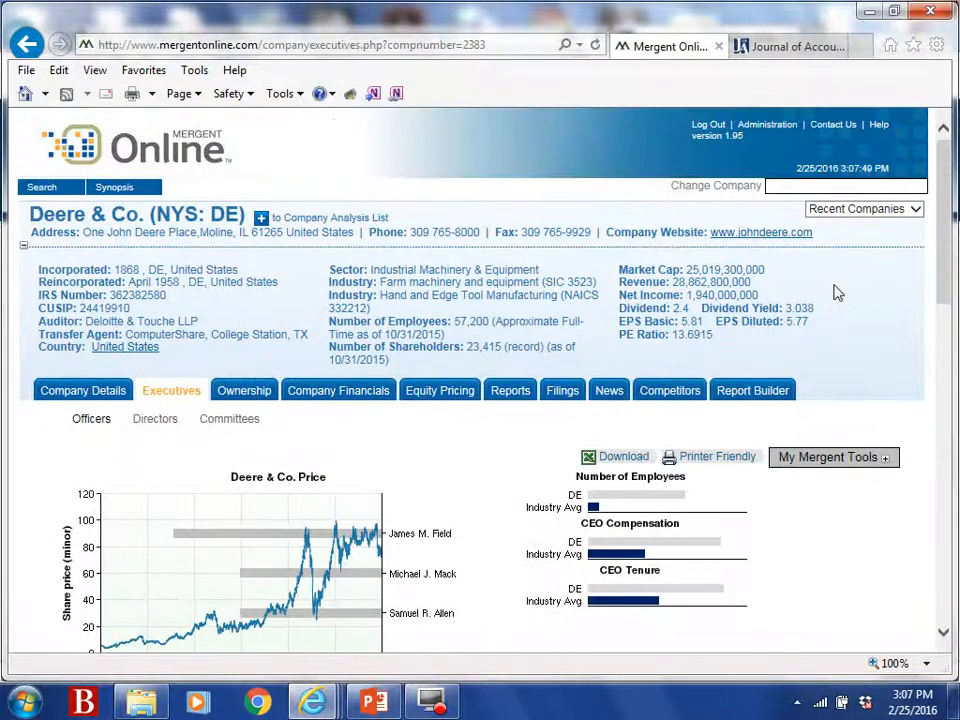
drag(944, 221, 950, 329)
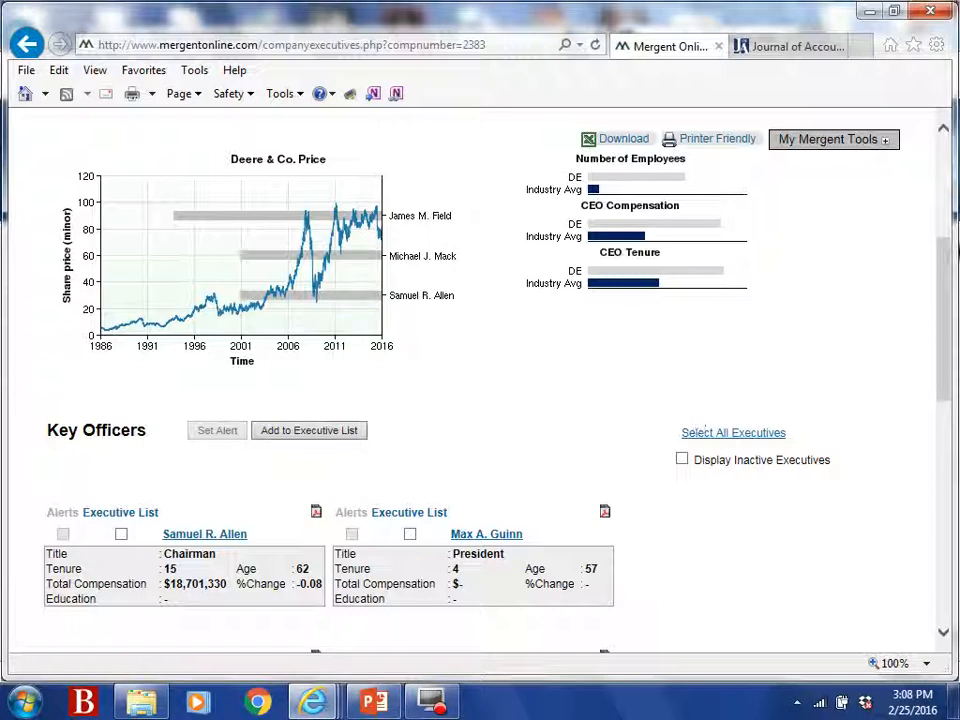
drag(944, 268, 826, 238)
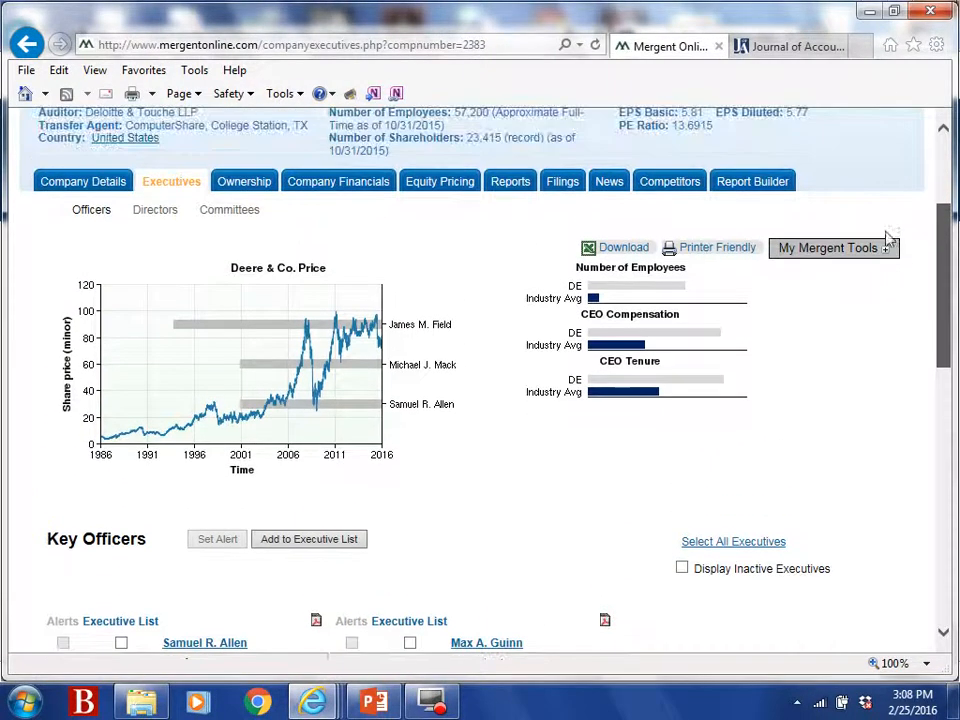
click(147, 220)
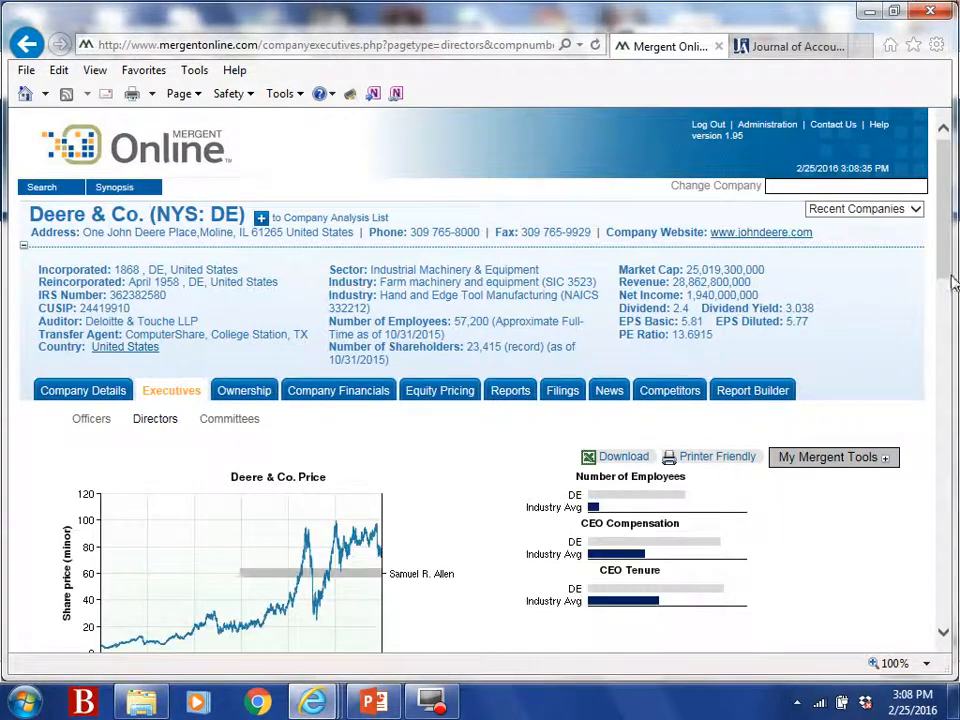
drag(940, 258, 821, 304)
Open the board committees page and read through the committee listings from Audit to Pension.
click(242, 262)
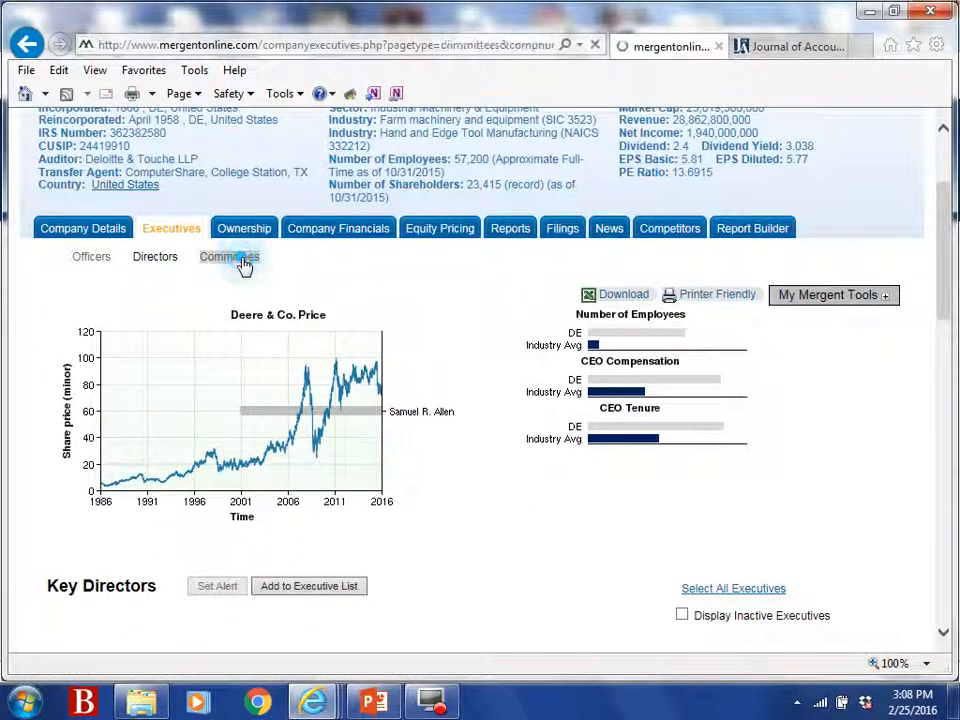
drag(943, 261, 952, 401)
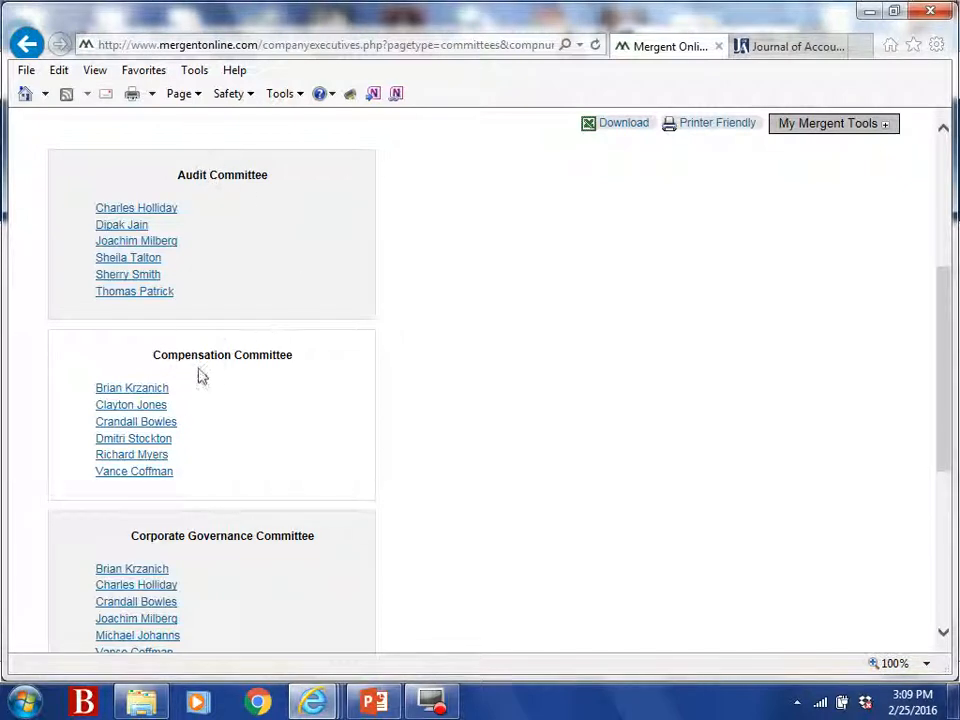
click(938, 330)
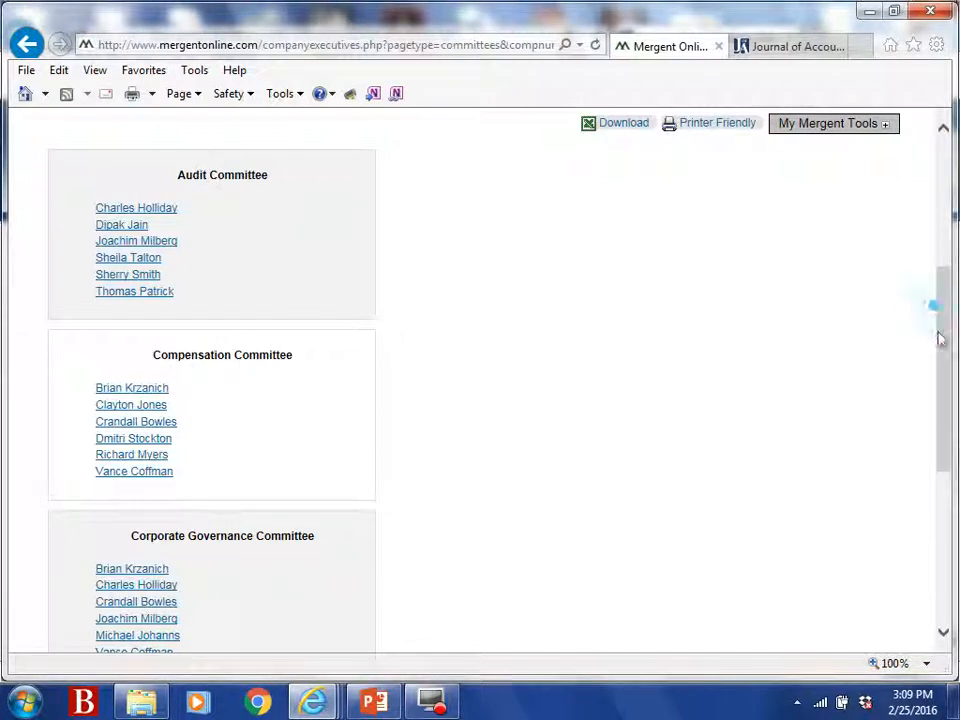
drag(936, 330, 938, 418)
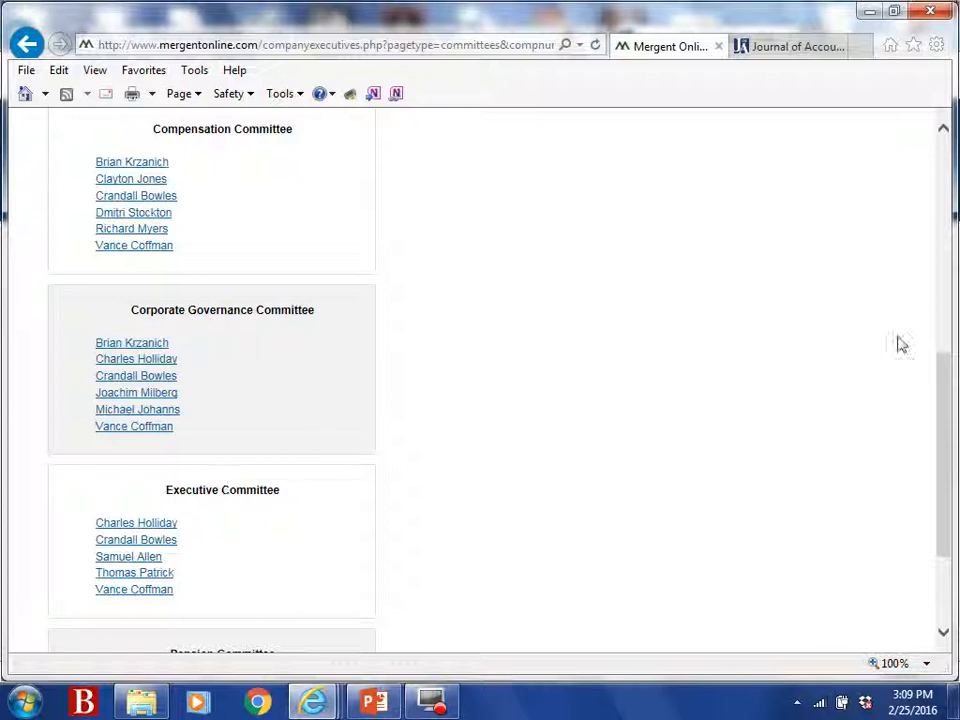
scroll(938, 446, down, 2)
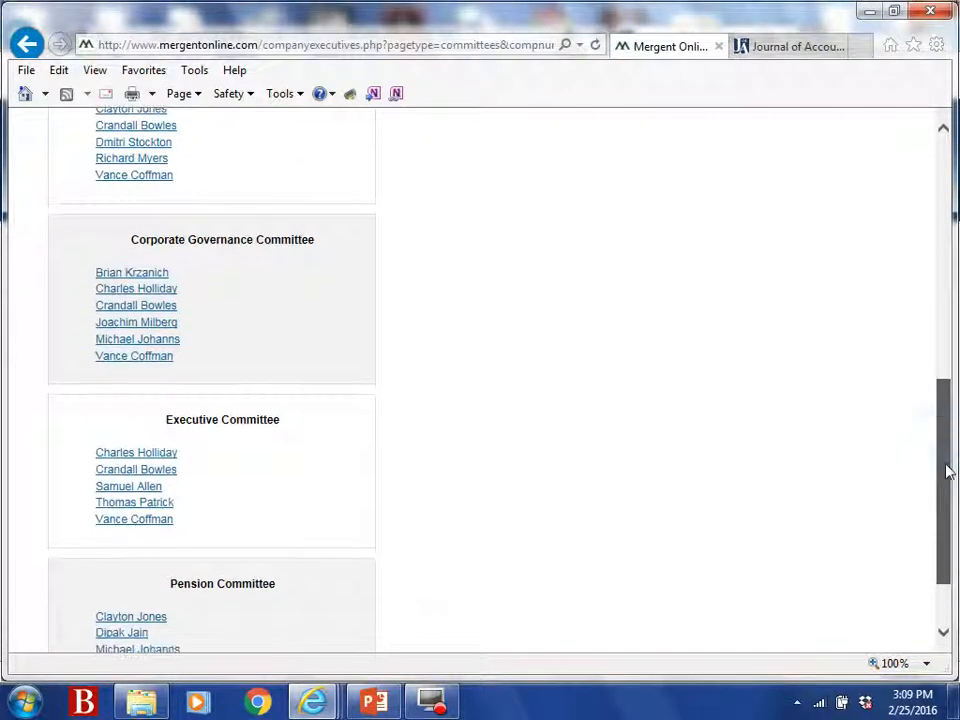
drag(948, 471, 948, 519)
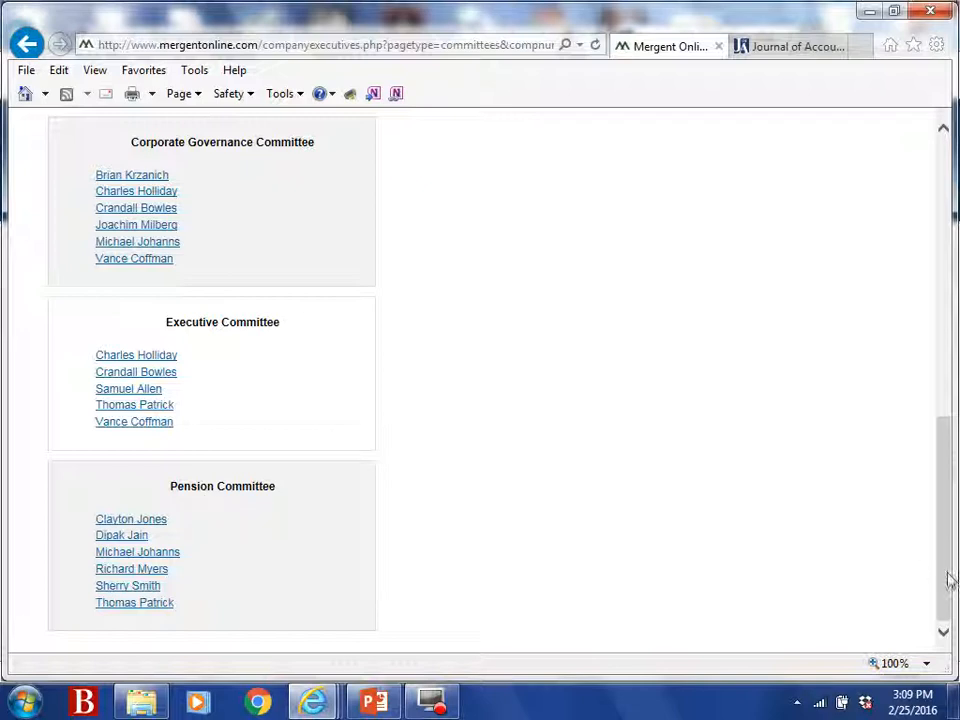
Open Company Financials and inspect the As Reported annual balance sheet, highlighting the 10/31/2012 audit status.
scroll(945, 530, up, 6)
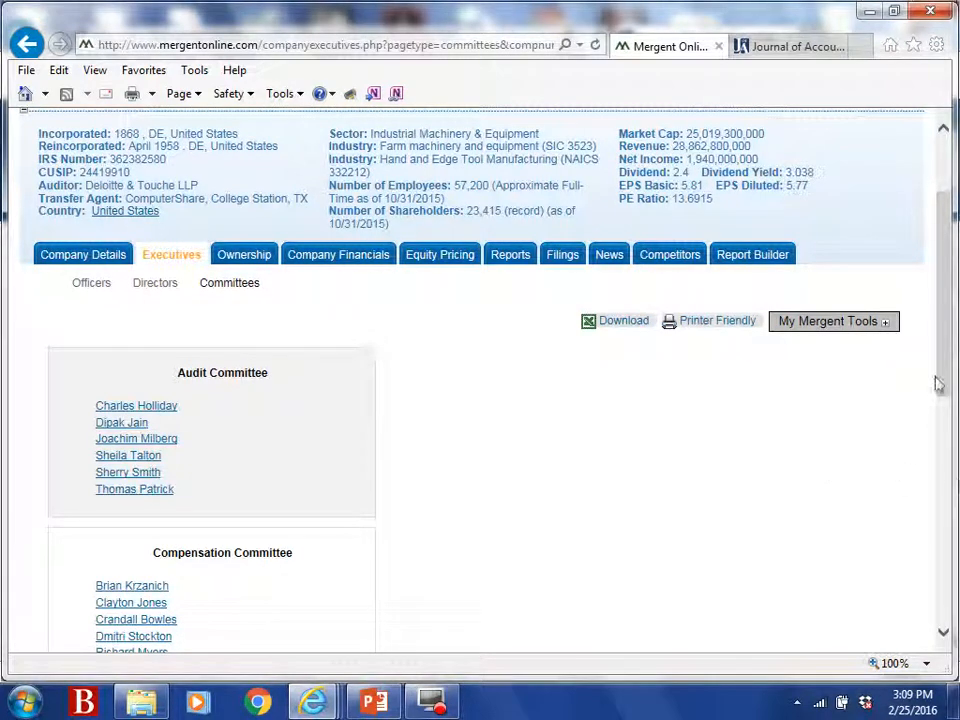
click(335, 258)
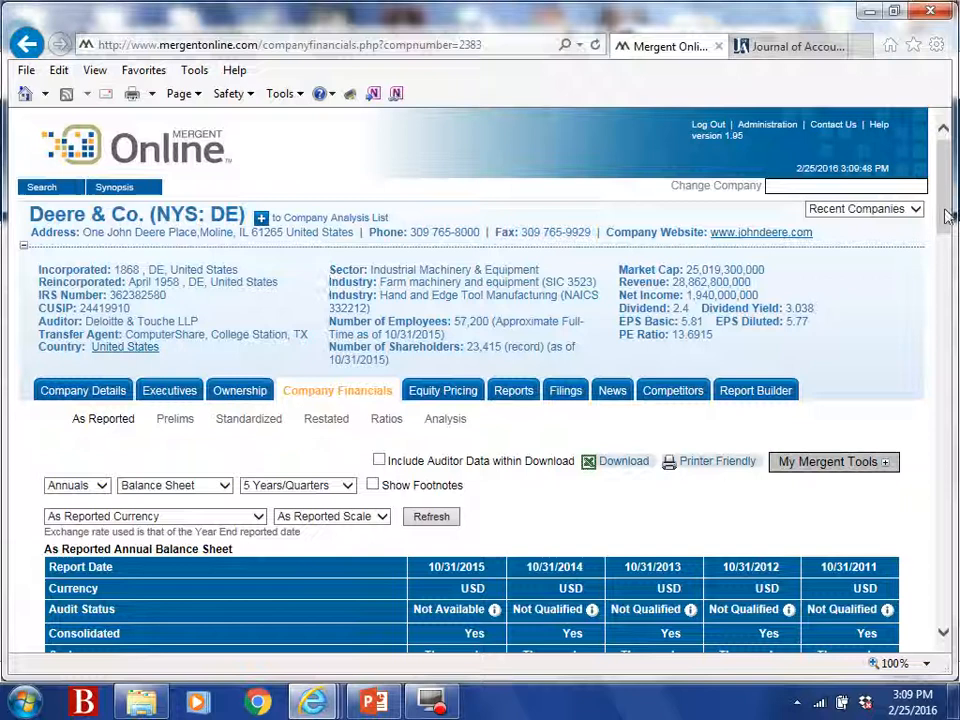
drag(947, 210, 943, 274)
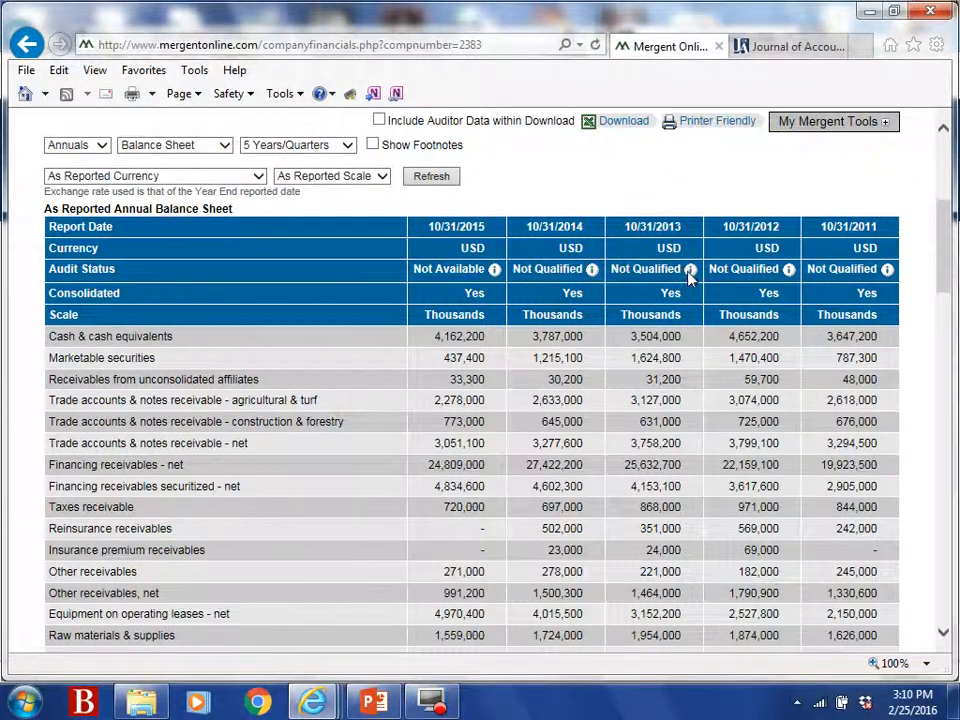
mouse_move(691, 272)
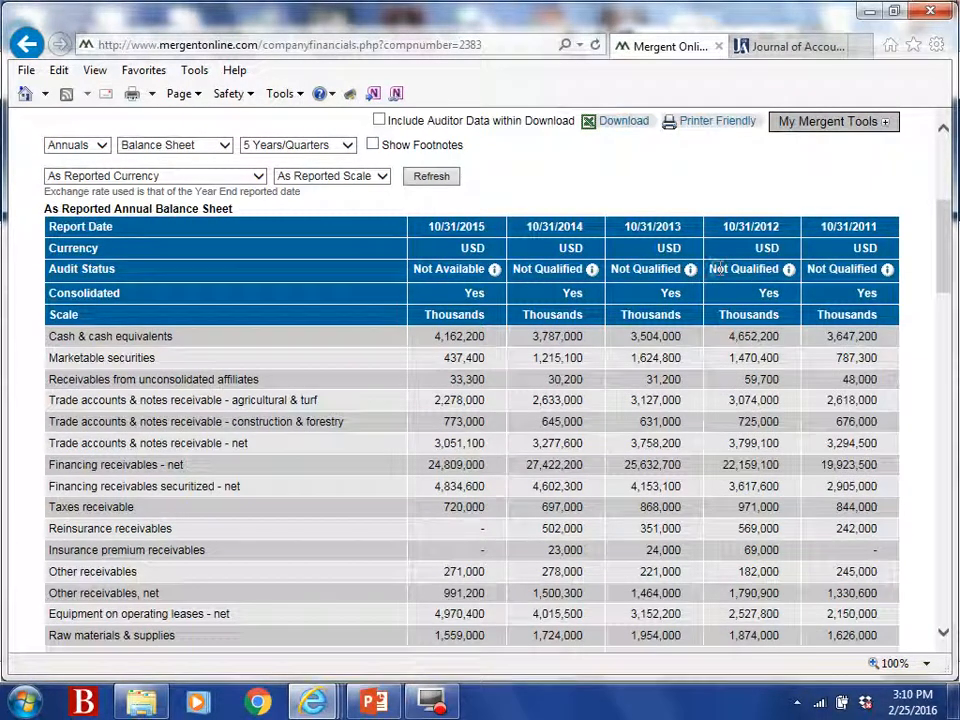
drag(720, 268, 751, 269)
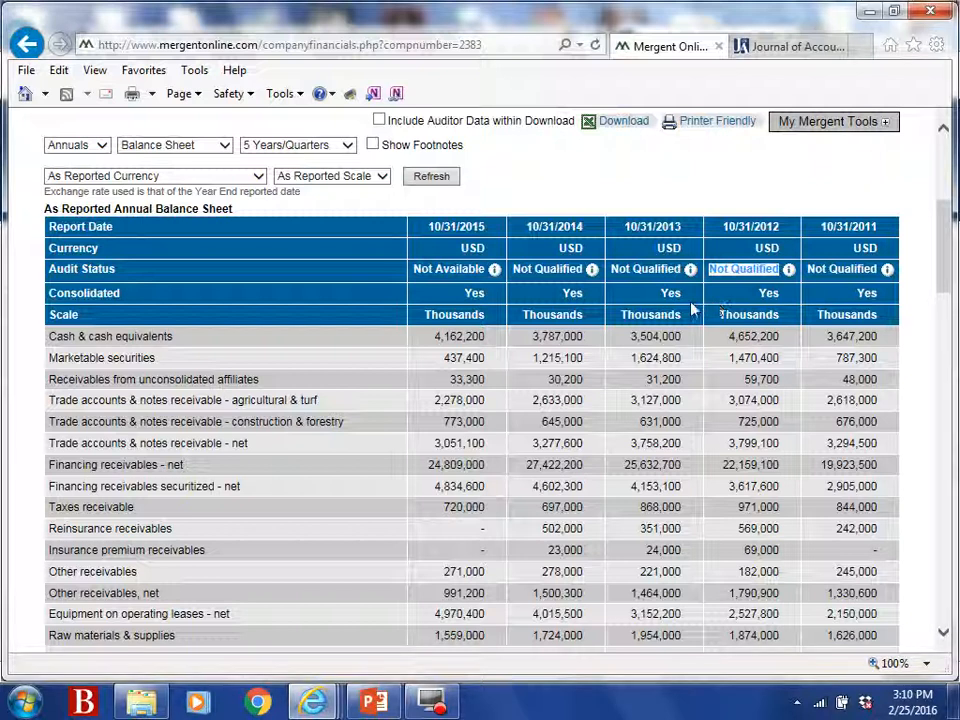
Check the audit status of the 10/31/2015 column in the As Reported annual balance sheet.
click(446, 270)
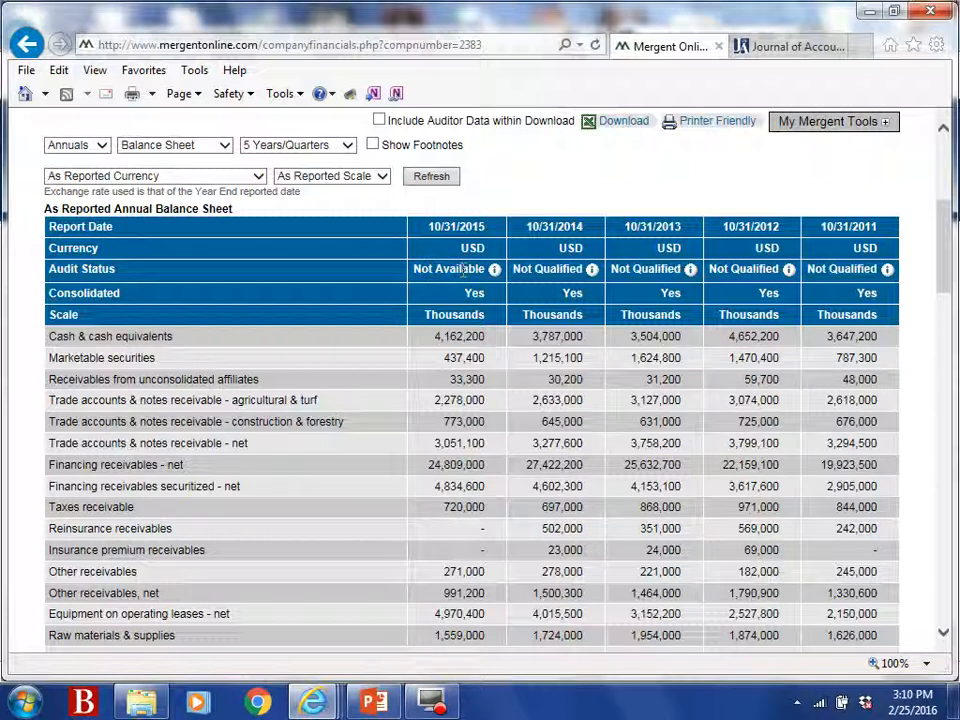
mouse_move(493, 274)
scroll(938, 266, up, 2)
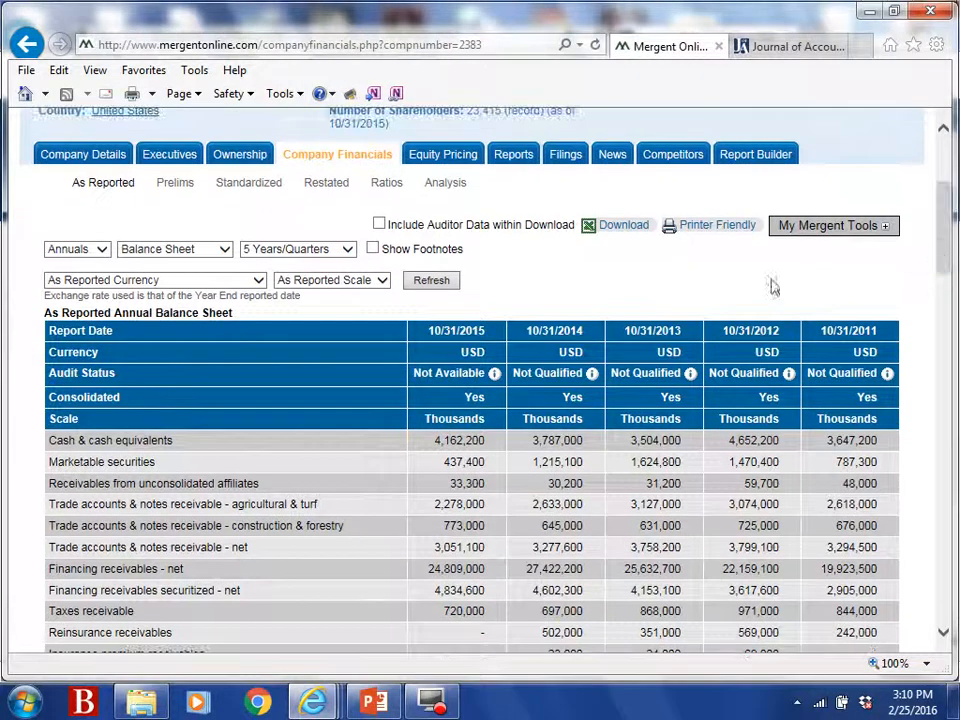
Switch the As Reported balance sheet to Quarters, refresh it and look over the quarterly columns.
click(102, 251)
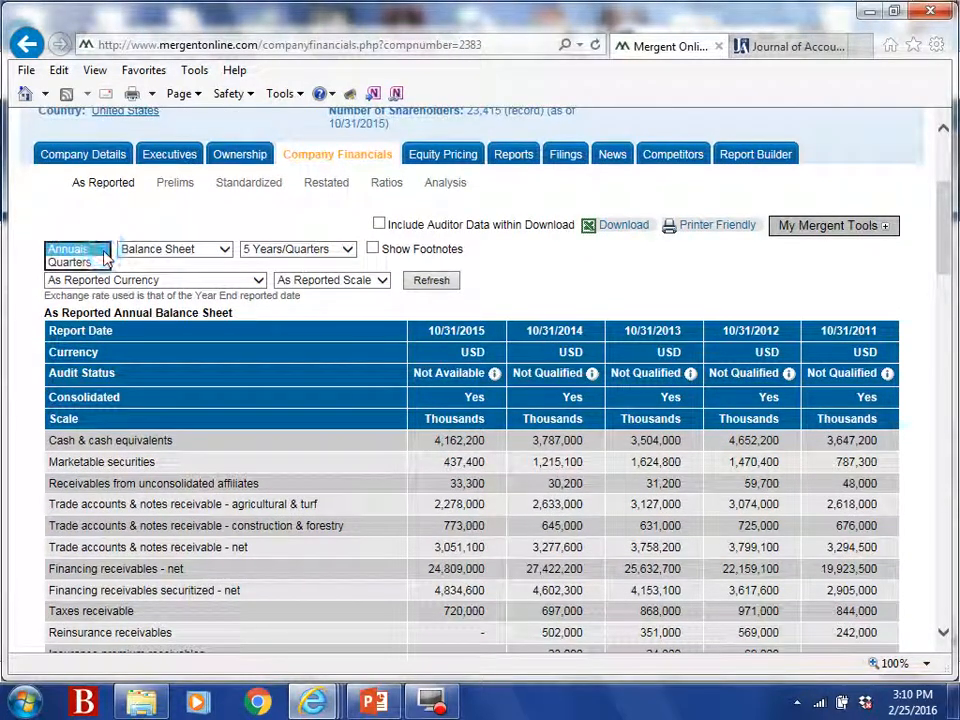
click(100, 262)
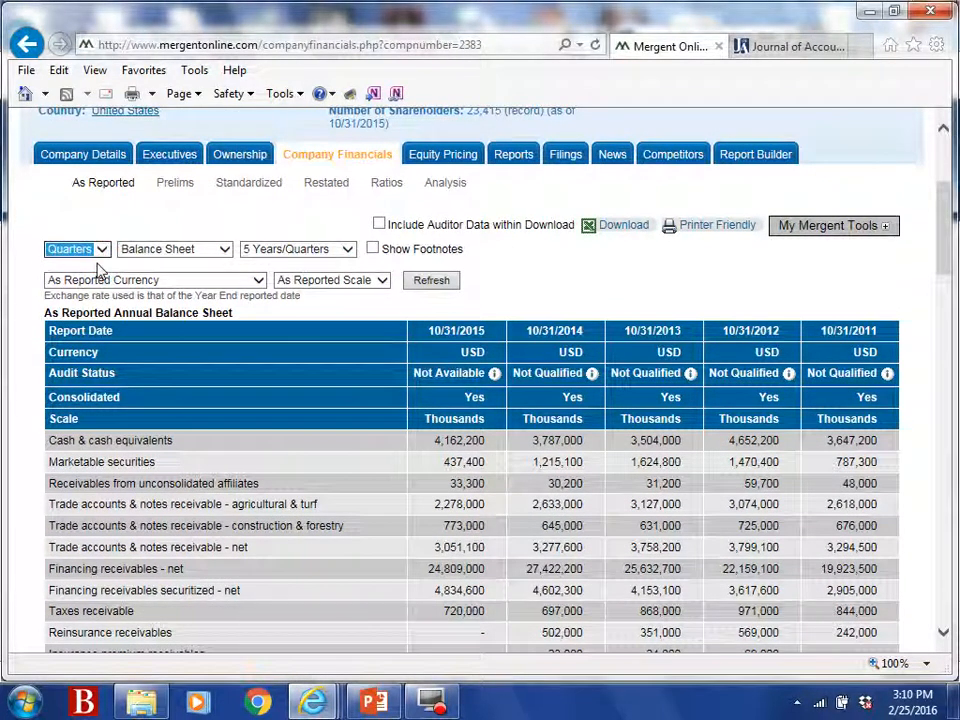
click(431, 280)
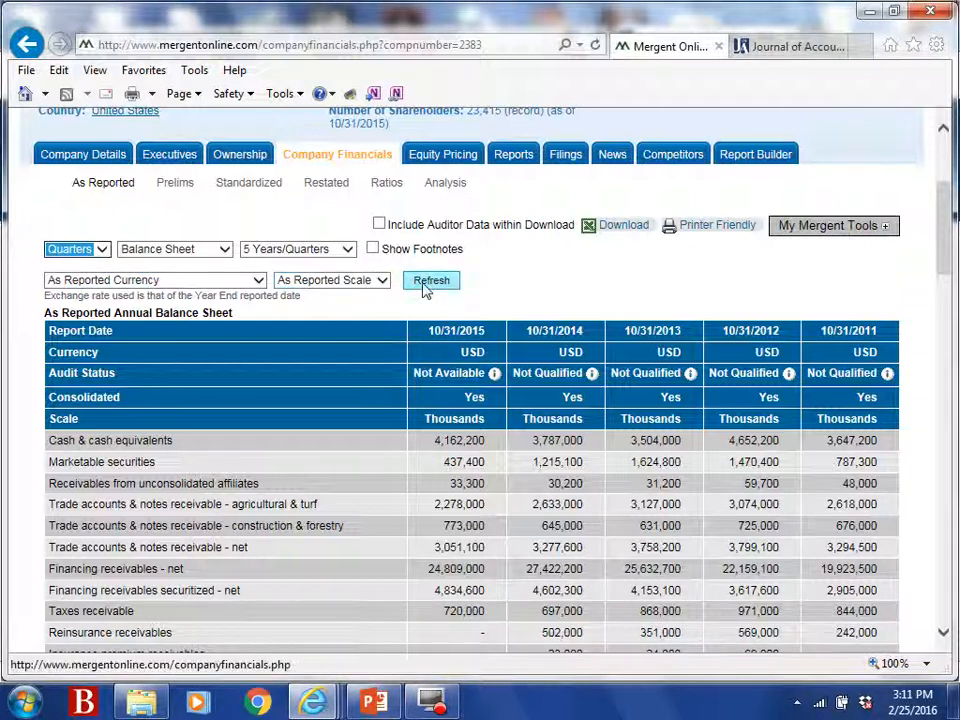
click(431, 281)
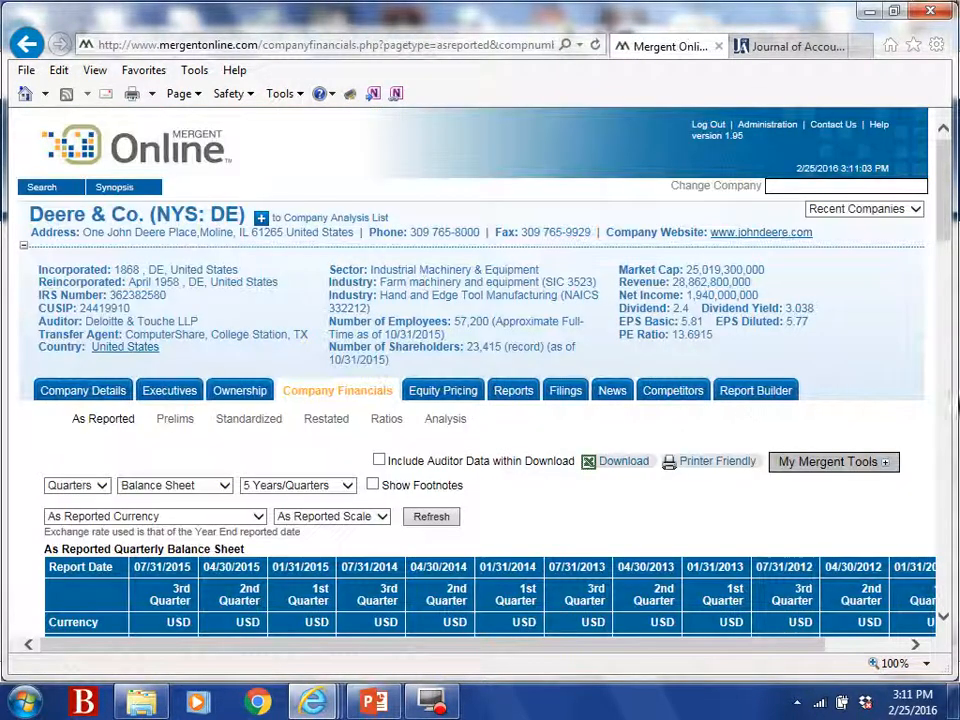
drag(940, 215, 943, 276)
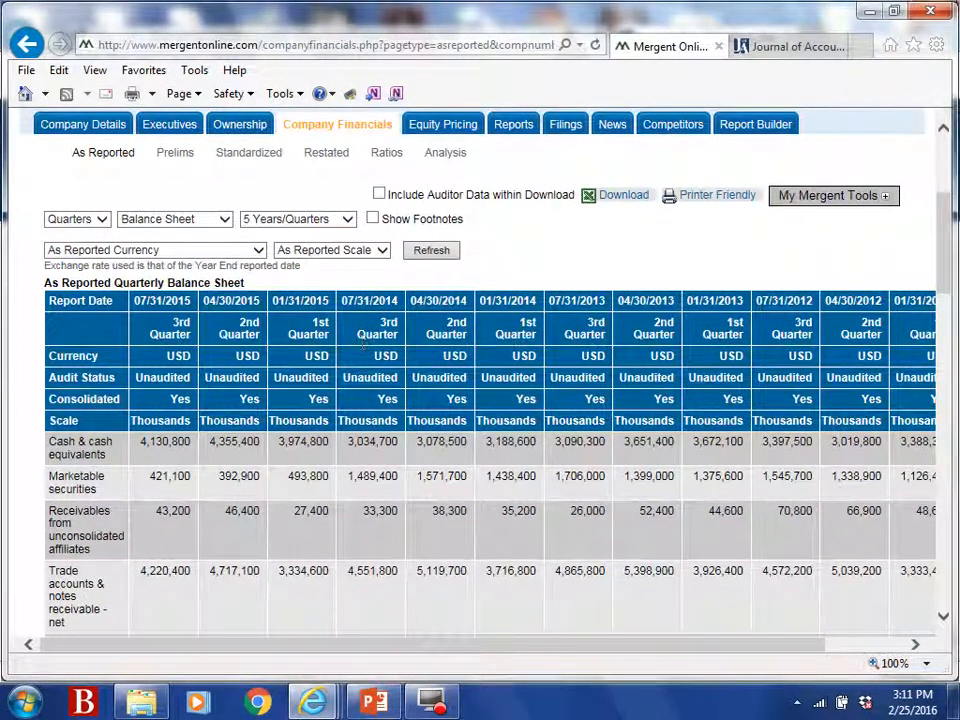
drag(645, 644, 369, 617)
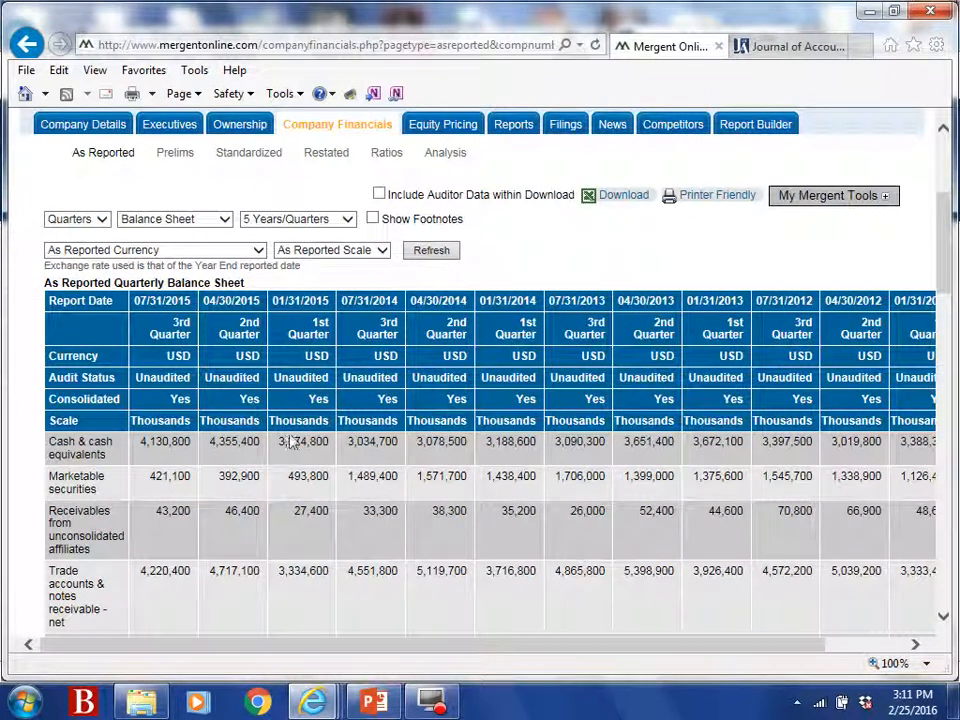
Set the quarterly balance sheet's scale to In Billions, refresh it and review the rescaled figures.
click(383, 251)
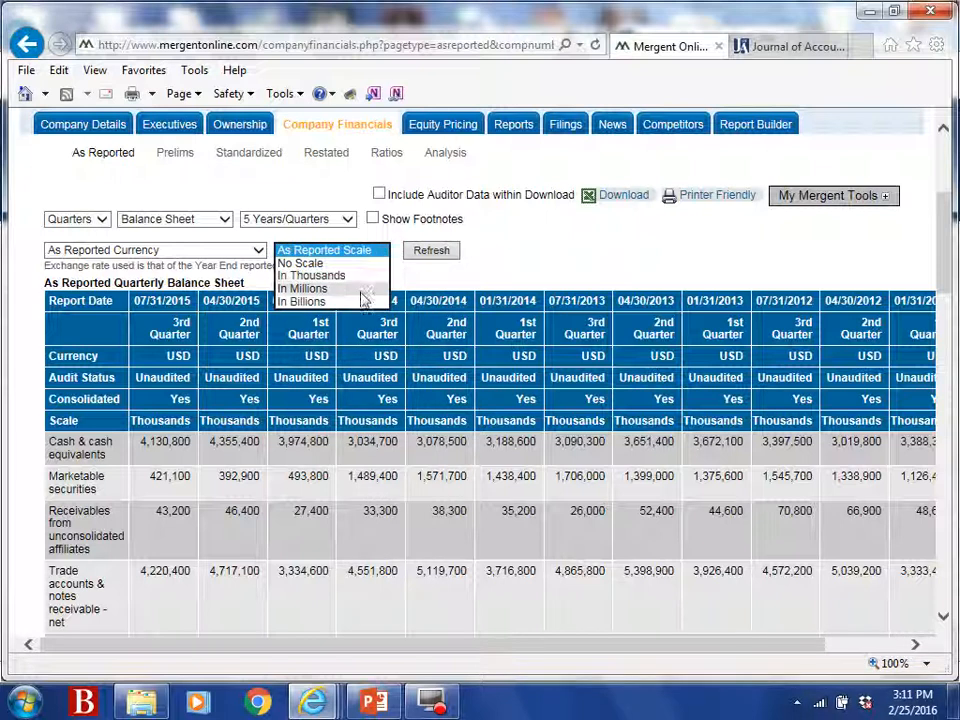
click(305, 301)
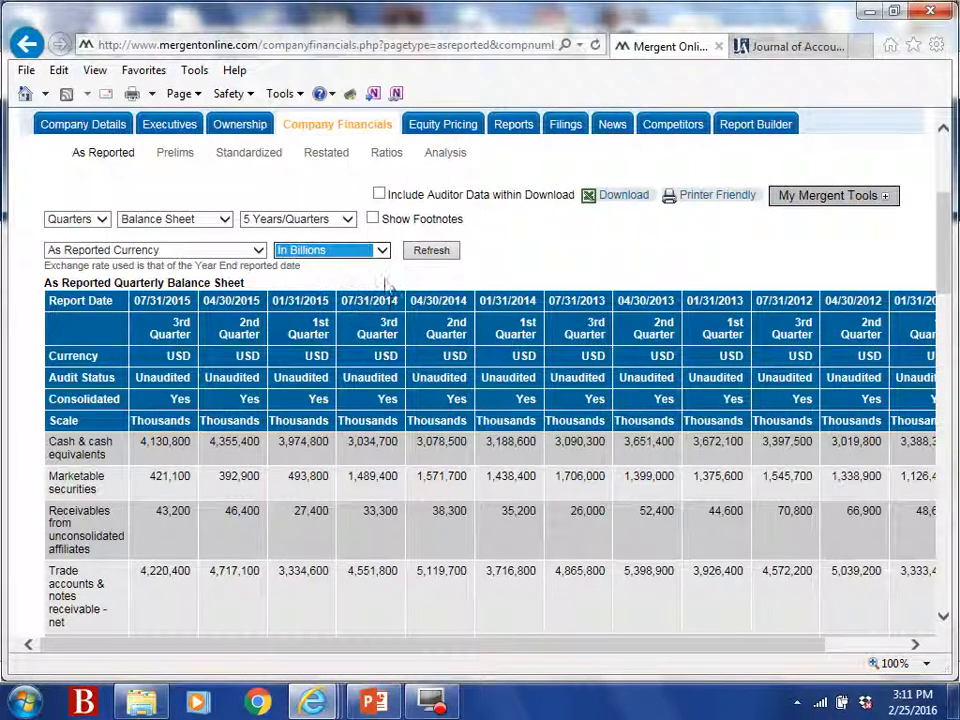
click(413, 255)
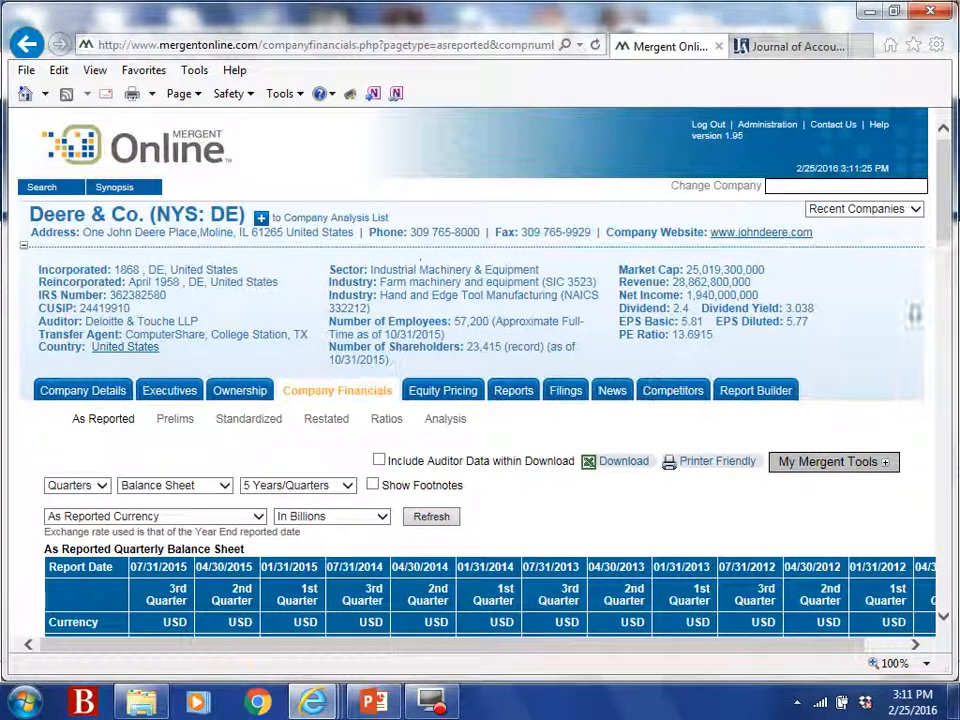
scroll(952, 203, down, 5)
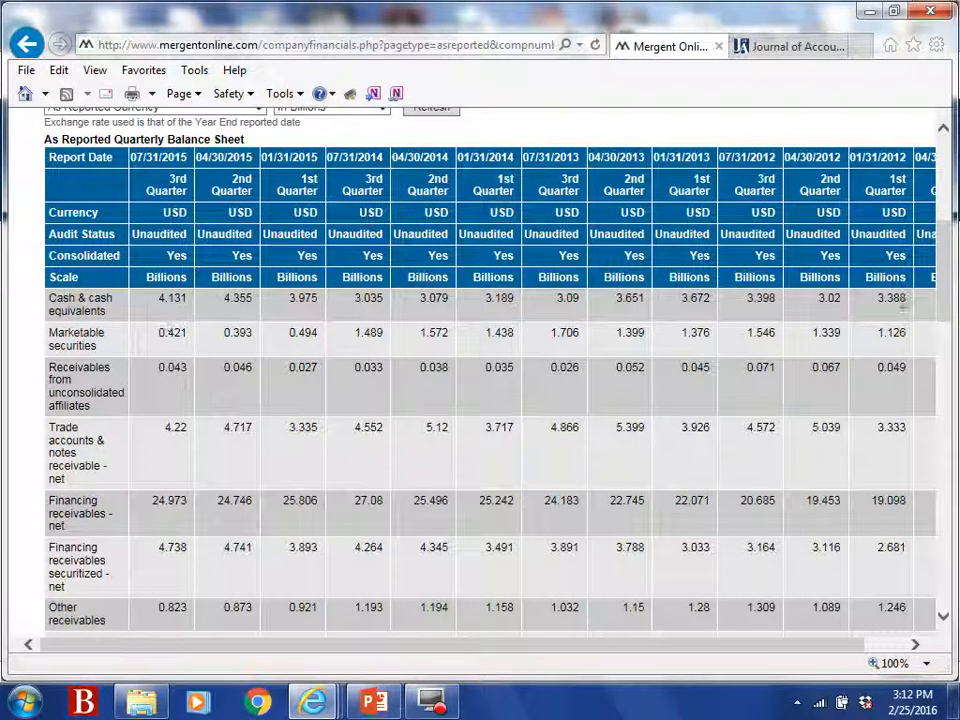
Return the quarterly balance sheet to the As Reported Scale and refresh it.
drag(943, 306, 941, 140)
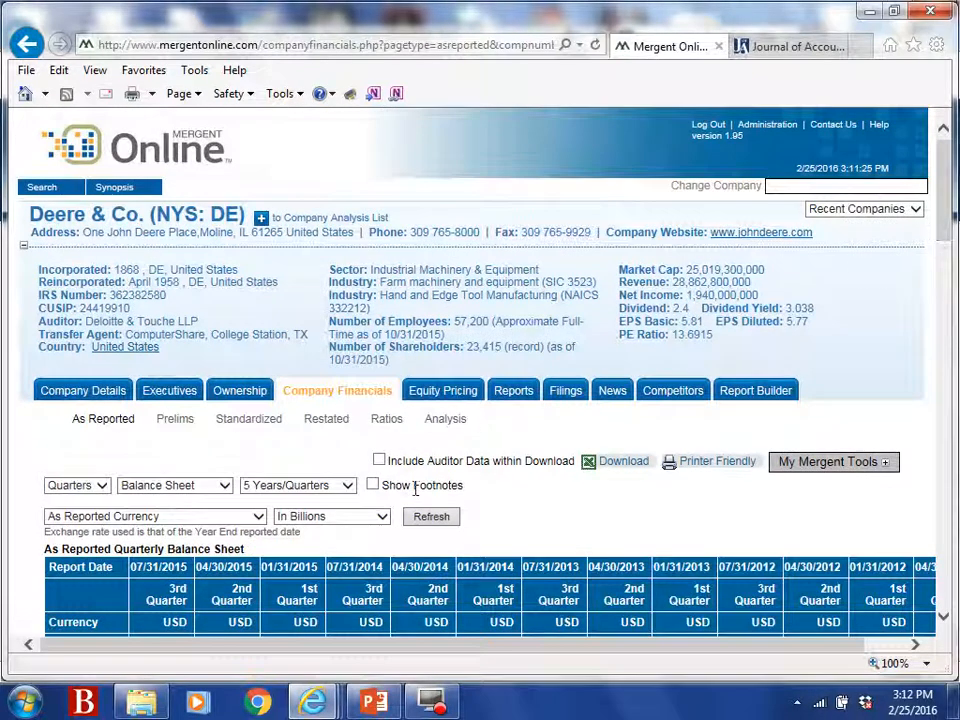
click(345, 516)
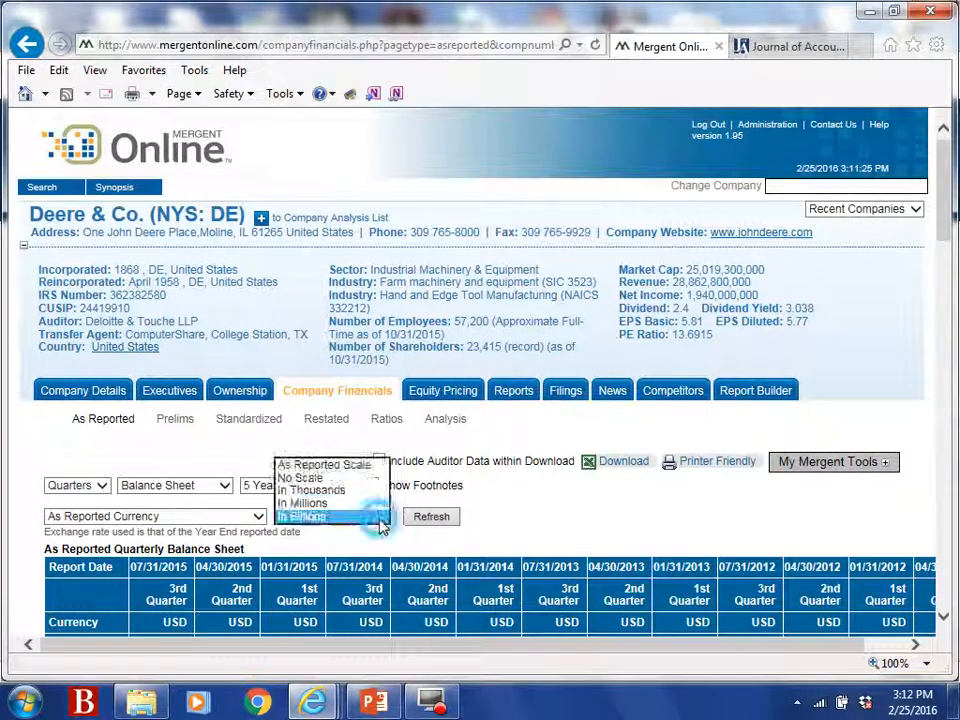
click(350, 466)
click(424, 518)
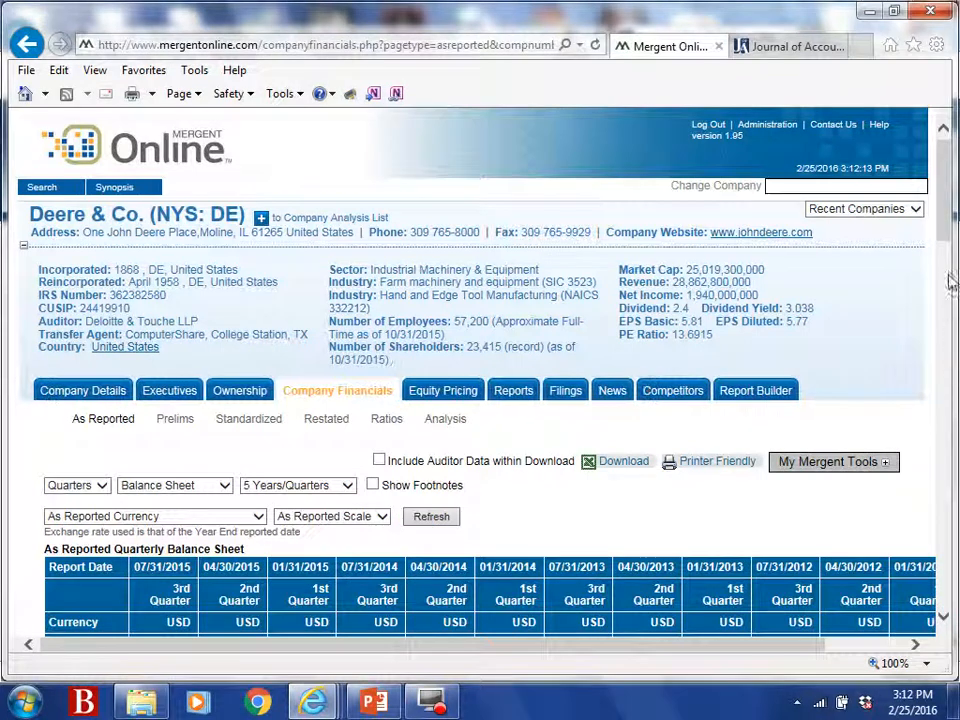
Download the quarterly balance sheet as an Excel file and open it in Excel with editing enabled.
drag(949, 188, 950, 231)
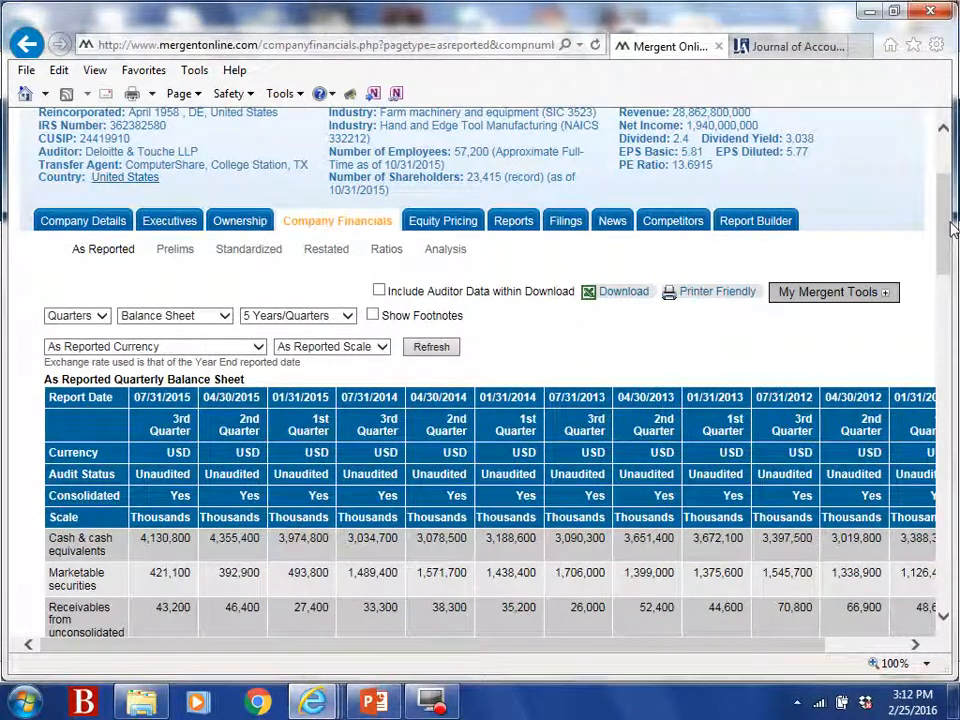
click(606, 297)
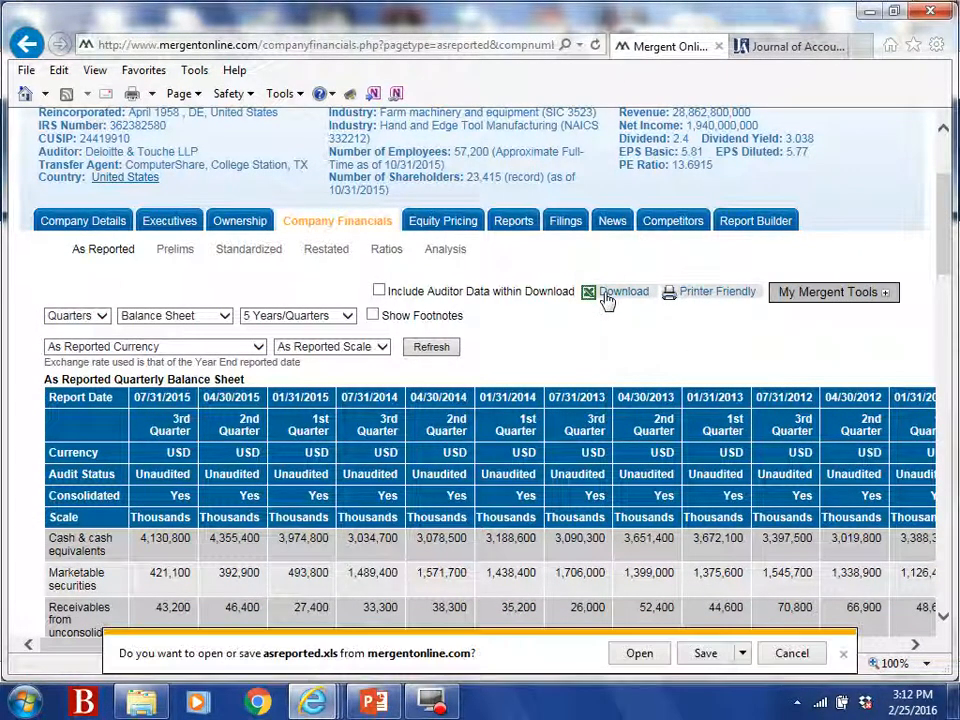
click(700, 660)
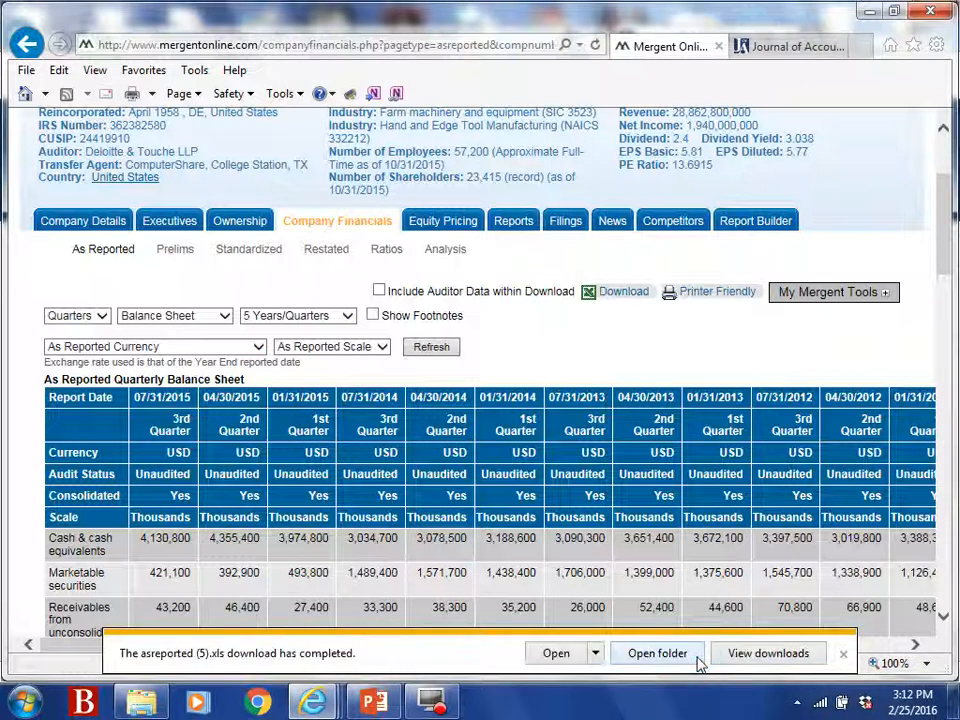
click(563, 658)
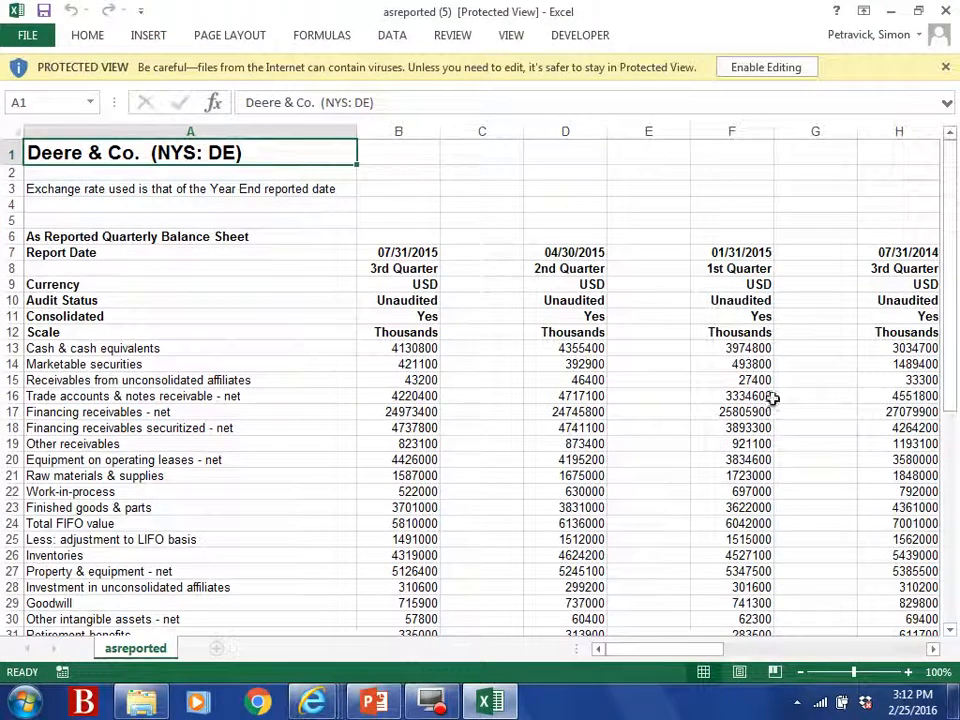
drag(957, 152, 957, 410)
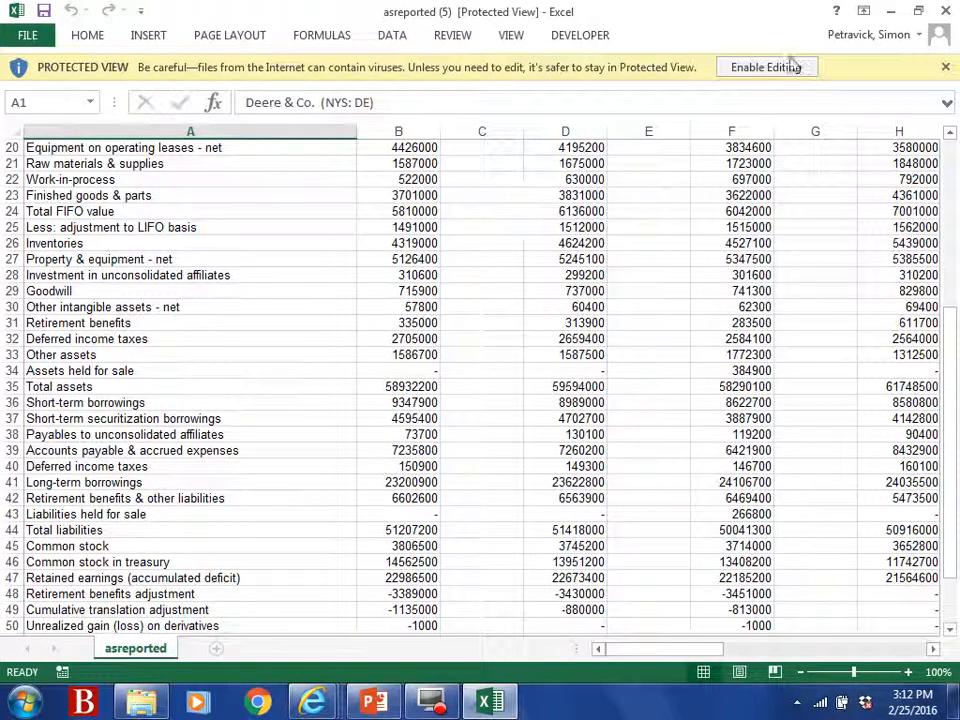
click(789, 65)
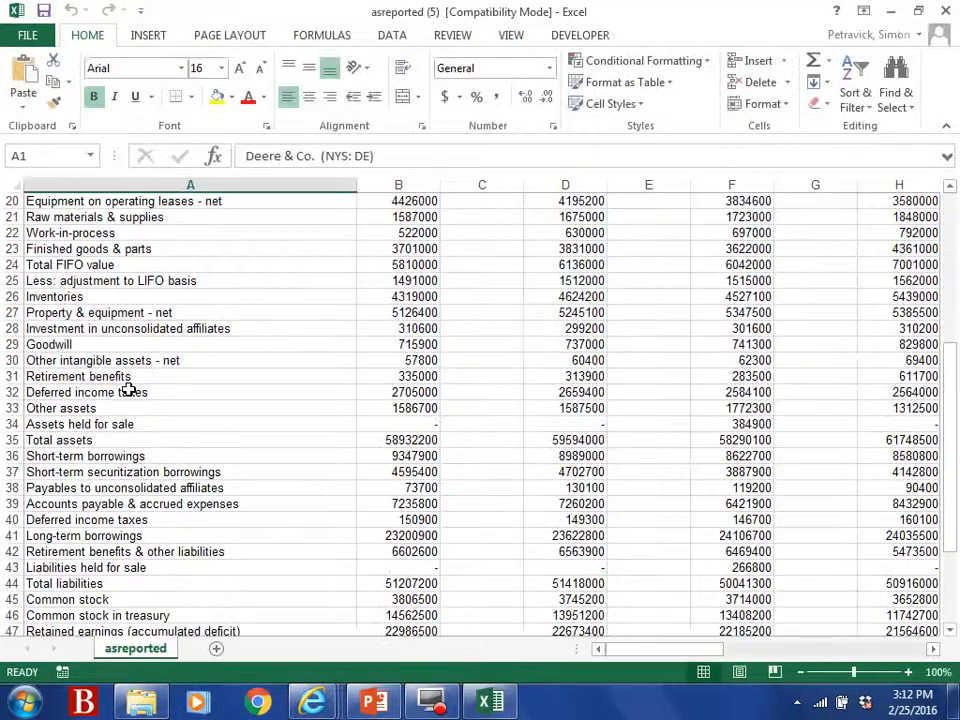
Fill the Total assets, Total liabilities and Total stockholders' equity labels and their 07/31/2015 values with yellow.
drag(63, 440, 385, 440)
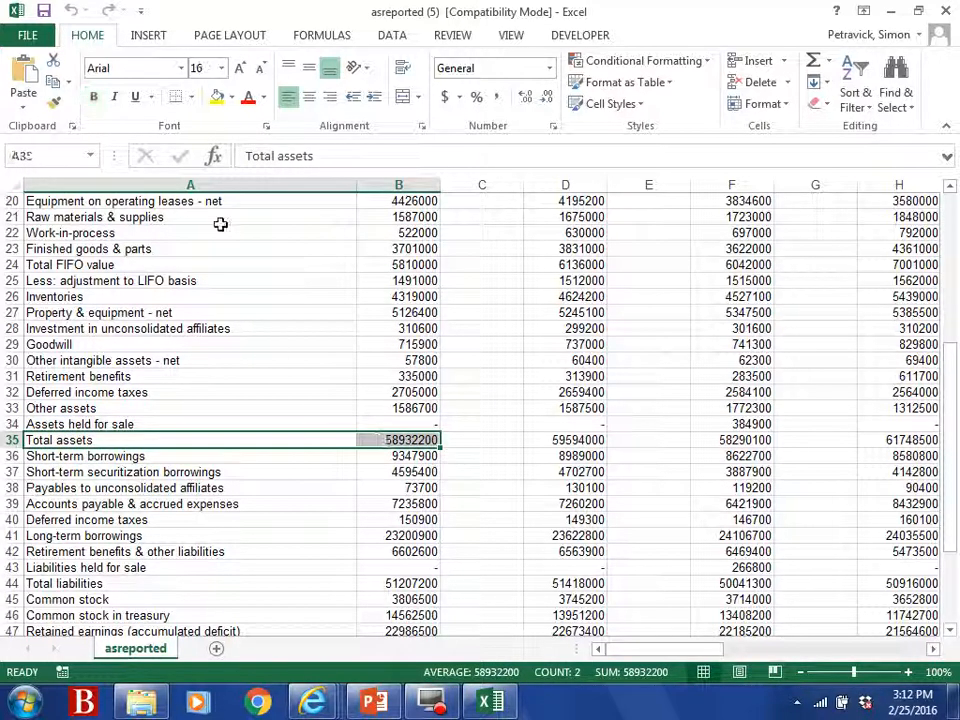
click(216, 96)
drag(953, 392, 953, 406)
drag(957, 456, 955, 470)
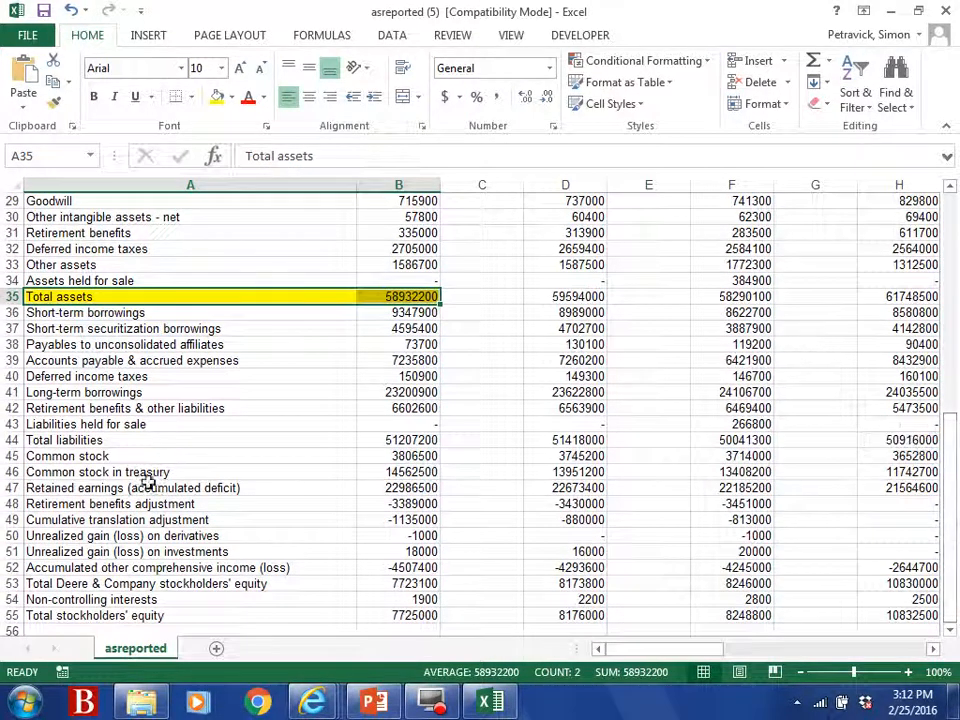
drag(128, 437, 396, 428)
click(216, 96)
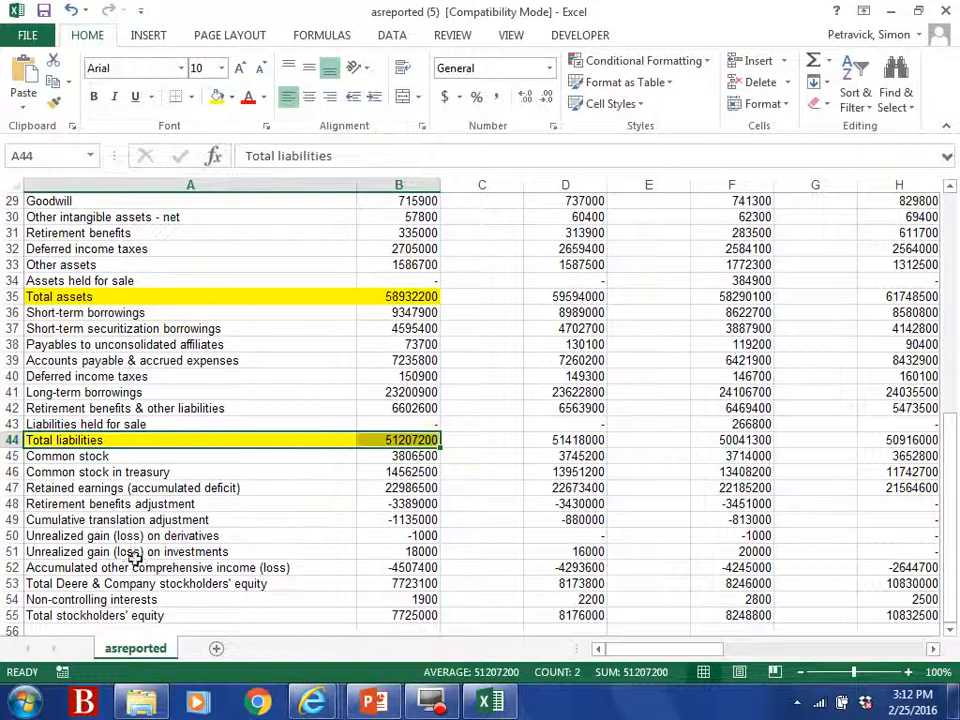
drag(81, 615, 392, 553)
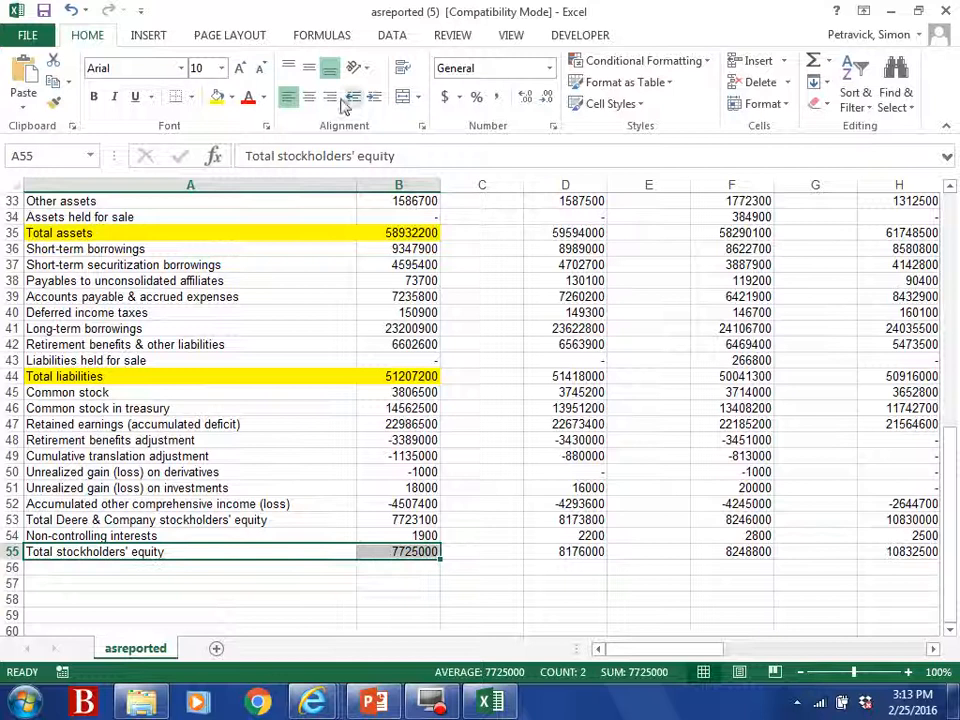
click(221, 96)
Add total stockholders' equity and total liabilities in cell B57 with =B55+B44 and compare the sum with total assets in B35.
click(399, 585)
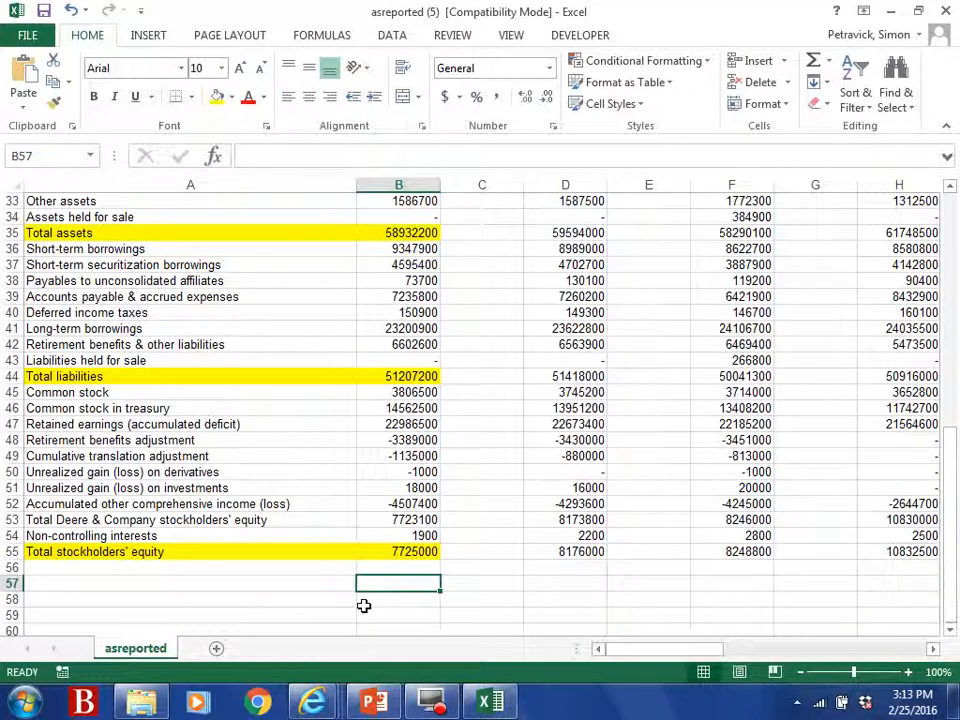
text(=)
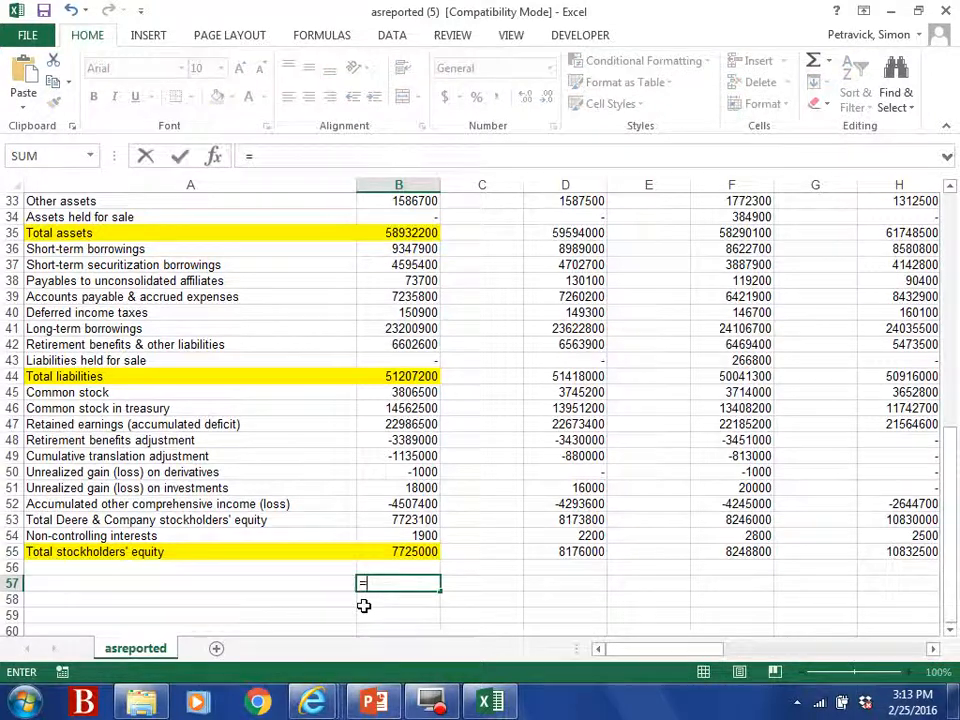
key(Up)
key(Up)
text(+)
key(Up)
key(Up)
key(Up)
key(Up)
key(Up)
key(Up)
key(Up)
key(Up)
key(Up)
key(Up)
key(Up)
key(Up)
key(Up)
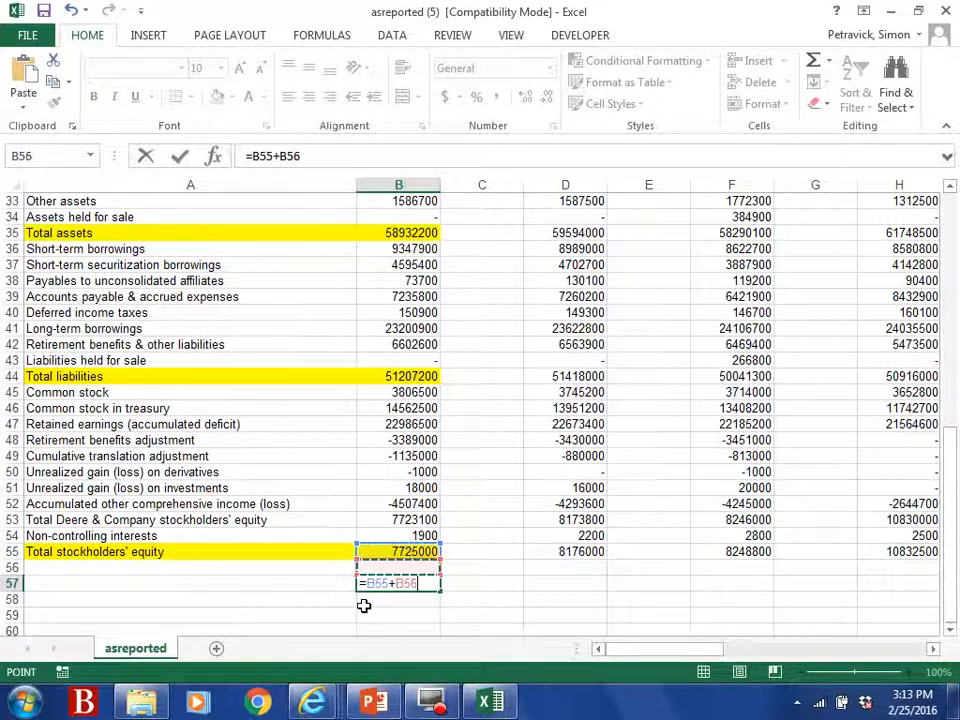
key(Return)
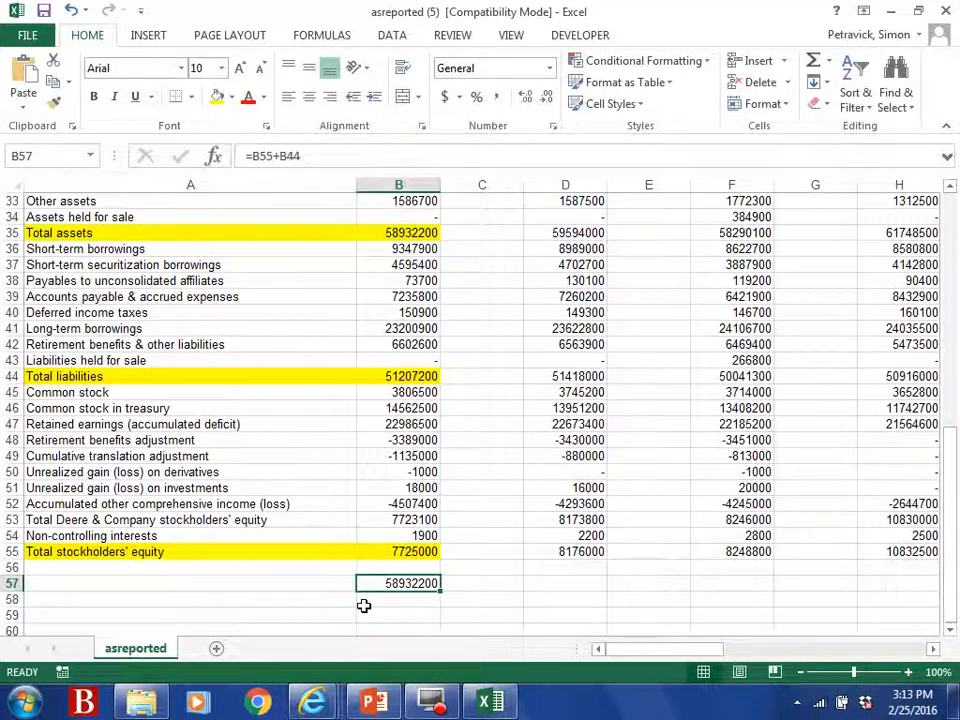
click(398, 232)
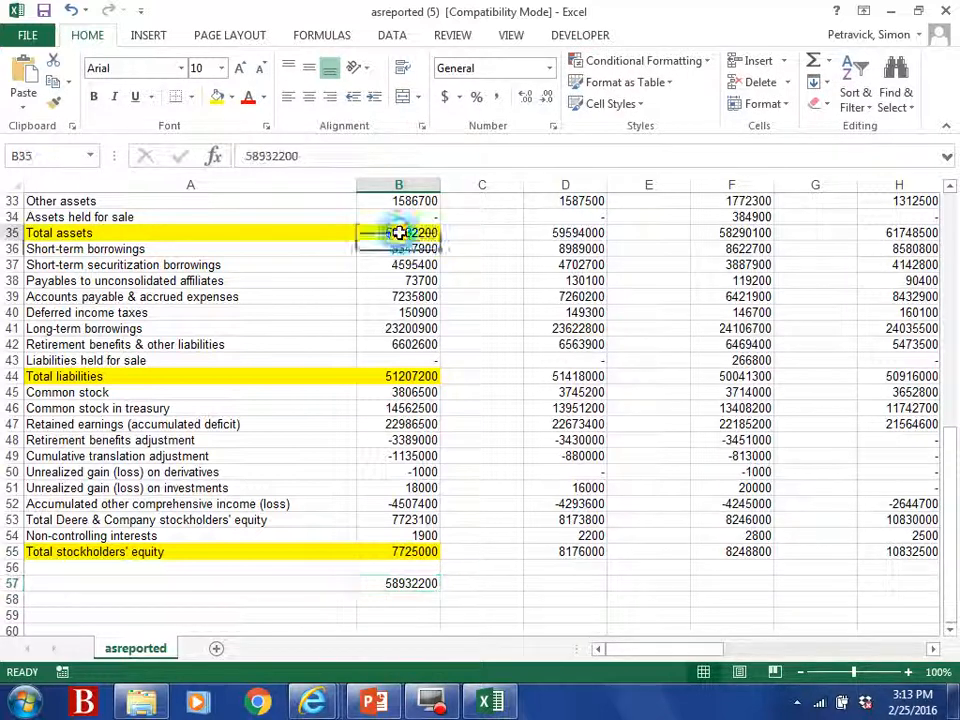
click(401, 583)
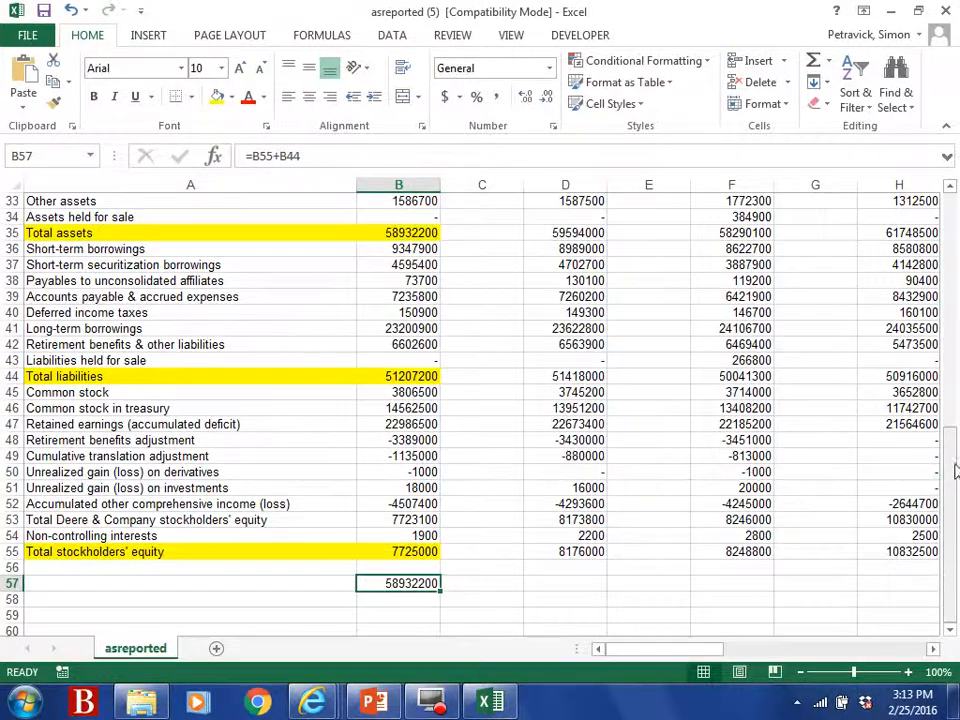
Close the downloaded balance sheet workbook without saving its changes.
drag(943, 478, 940, 165)
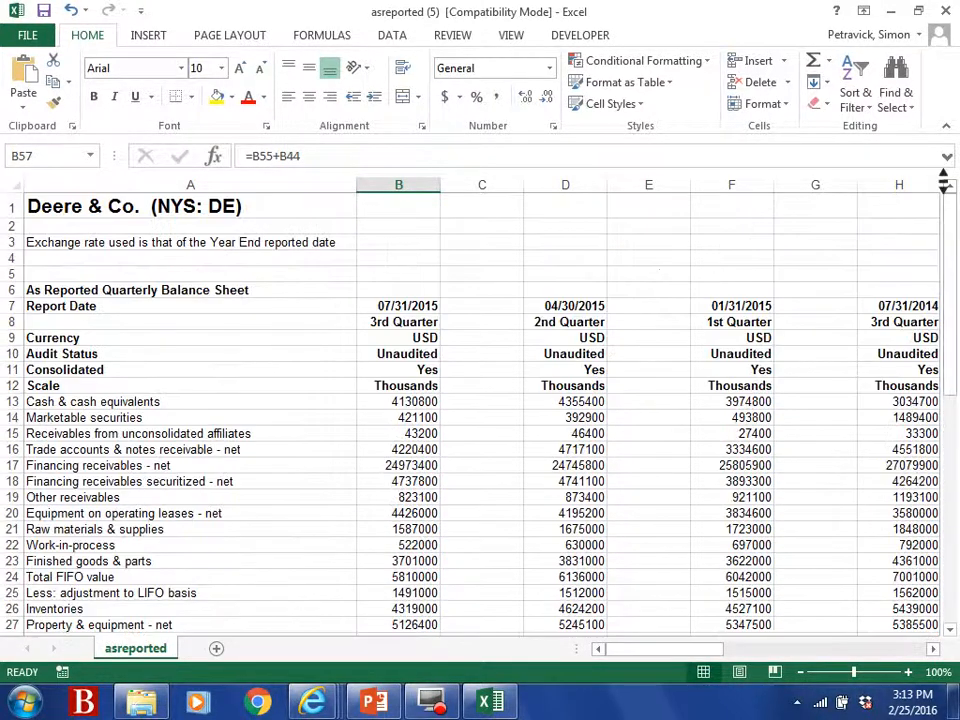
click(947, 13)
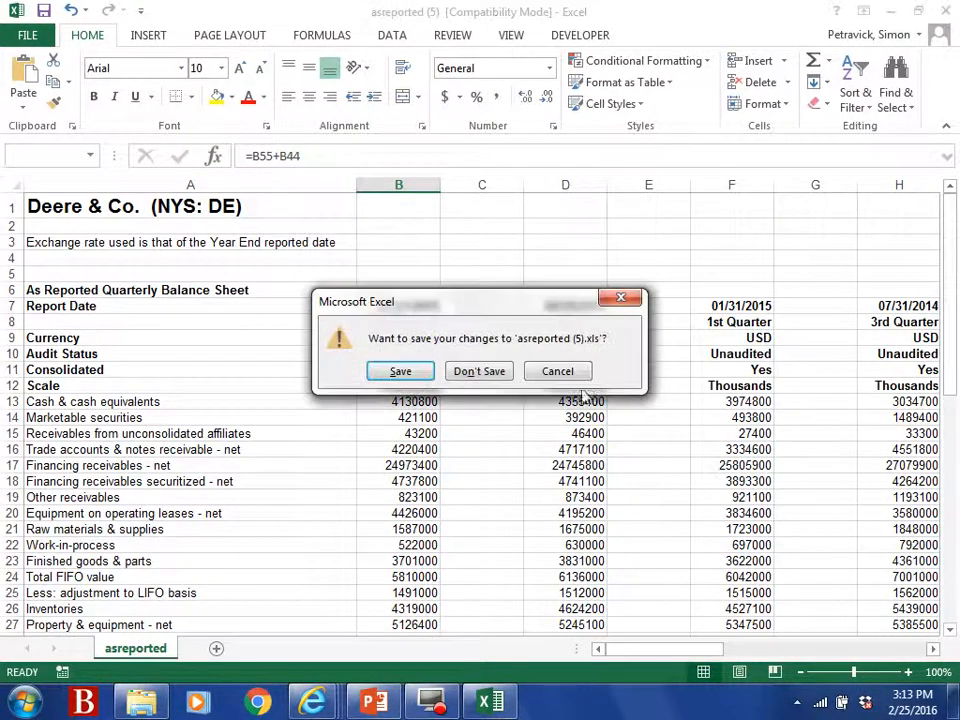
click(478, 372)
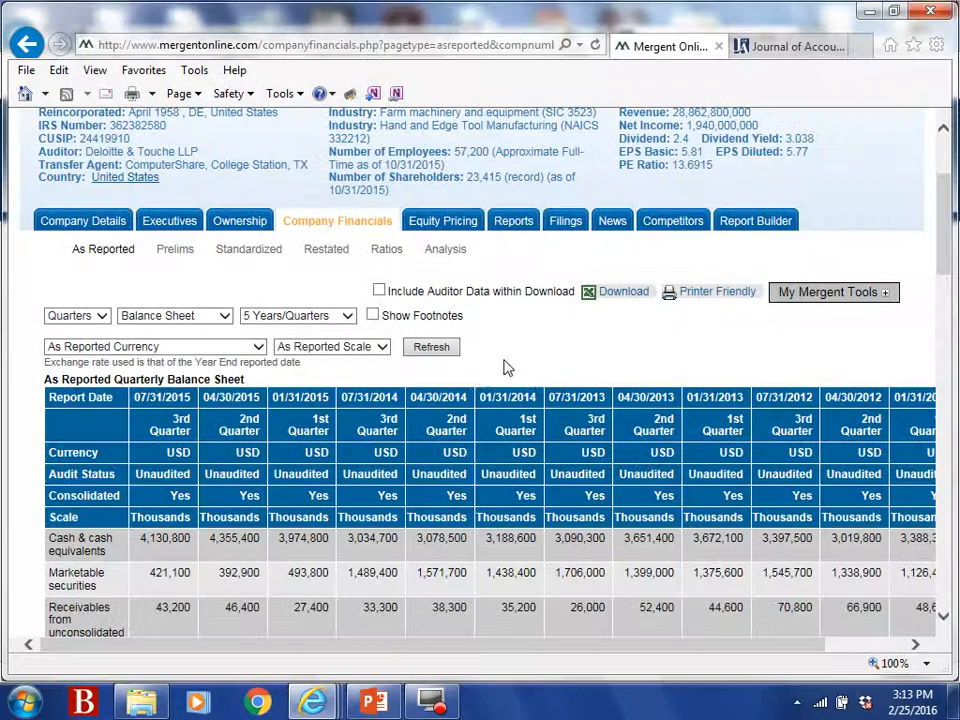
Browse the recent news headlines for Deere & Co. and open the article "John Deere sales continue to fall as profit is cut by 40% in 1Q".
click(612, 222)
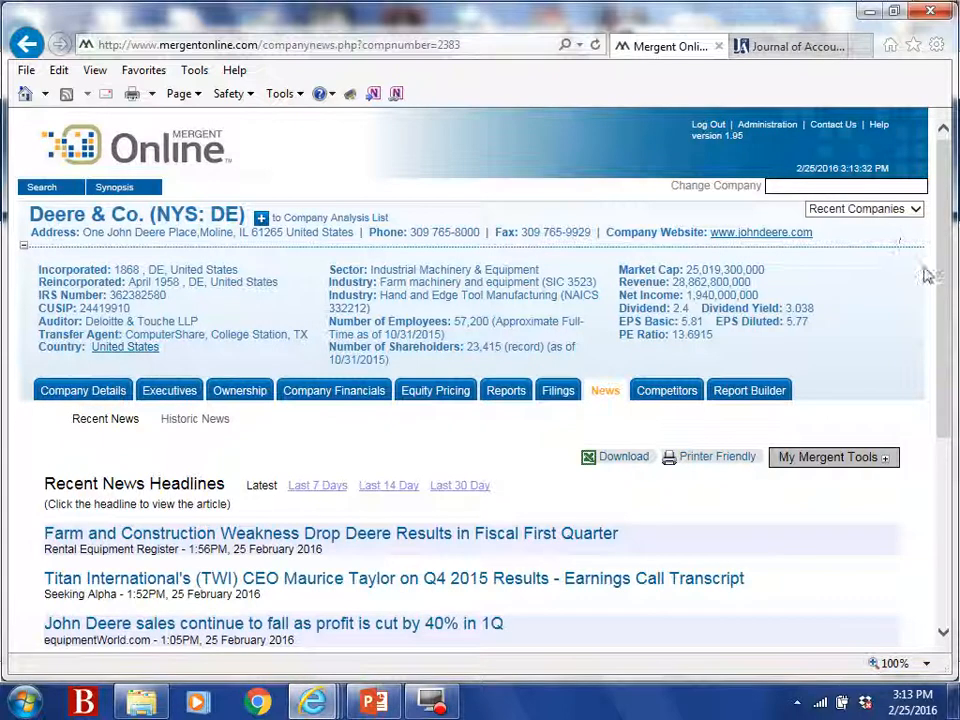
drag(952, 263, 952, 352)
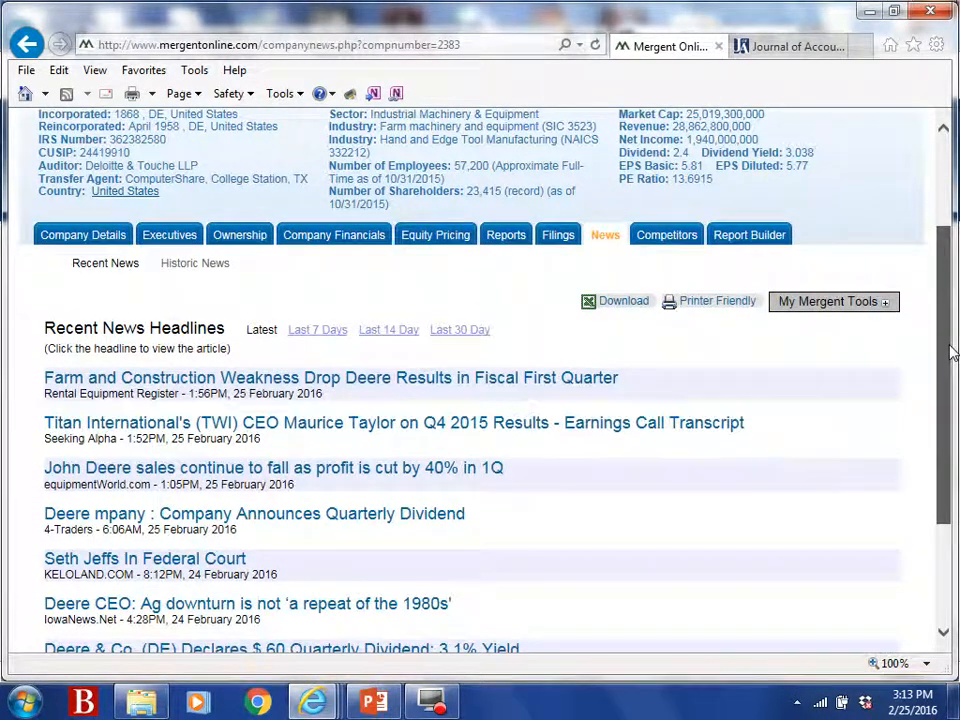
drag(952, 352, 950, 398)
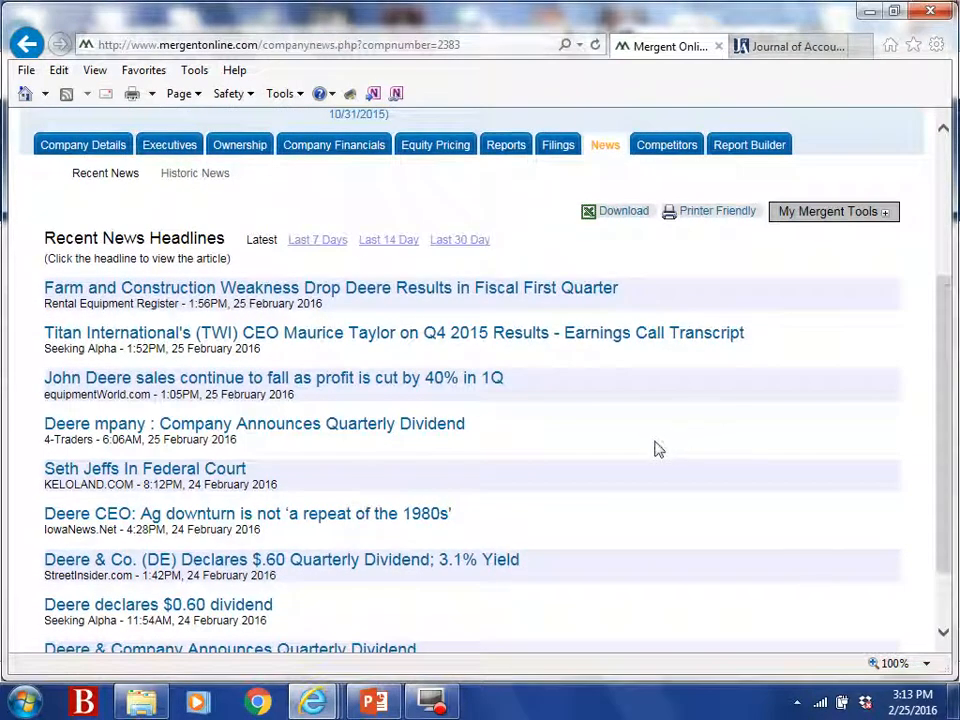
click(369, 385)
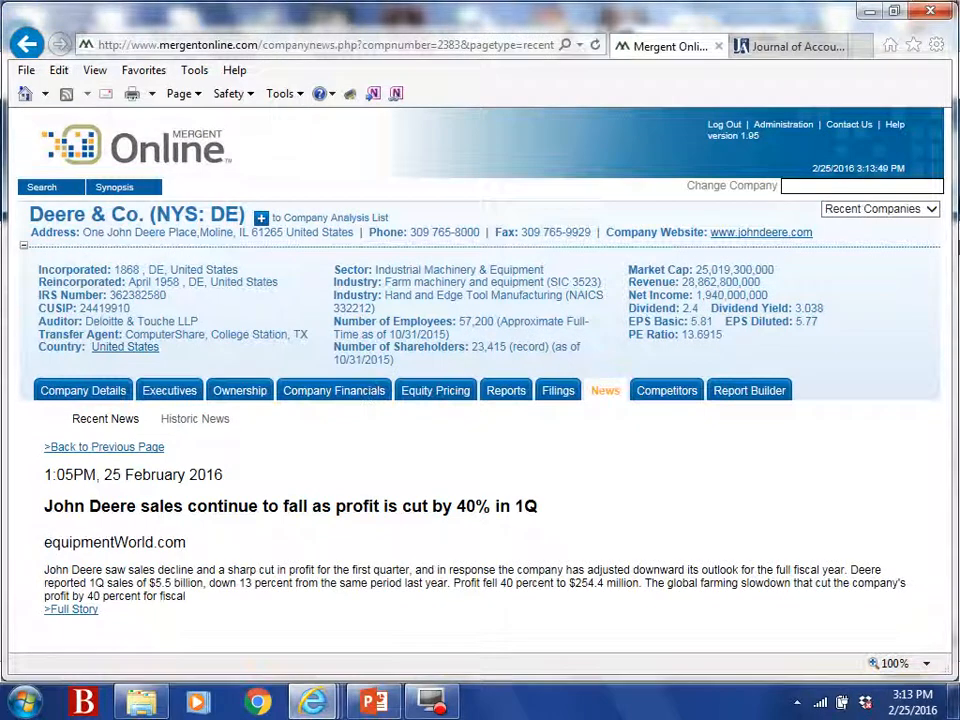
mouse_move(955, 175)
mouse_down()
mouse_move(955, 197)
mouse_move(953, 174)
mouse_up()
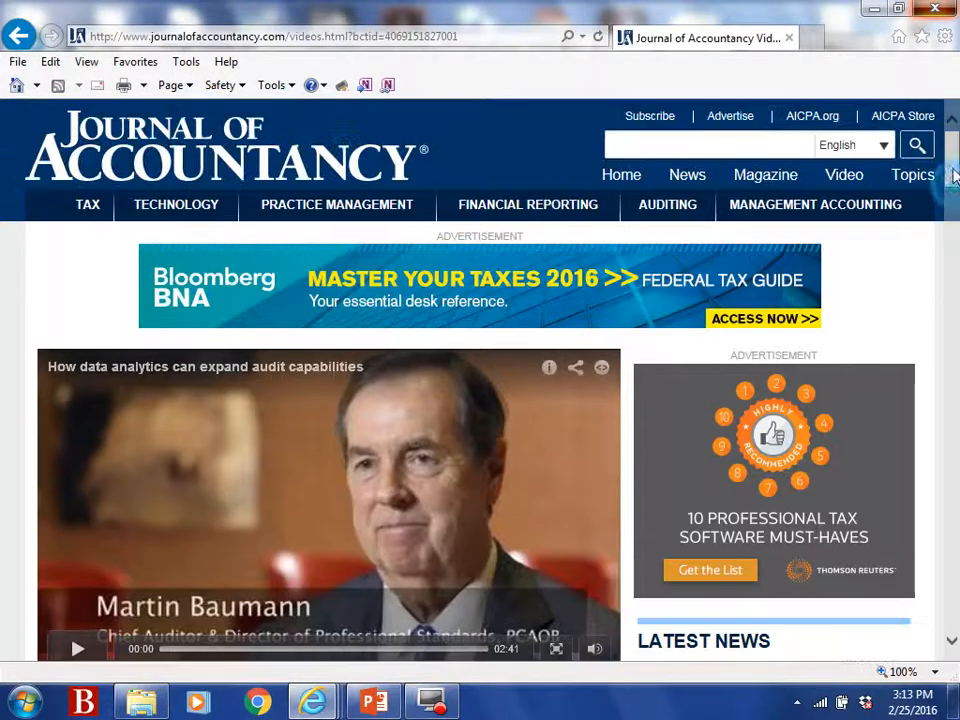
click(874, 16)
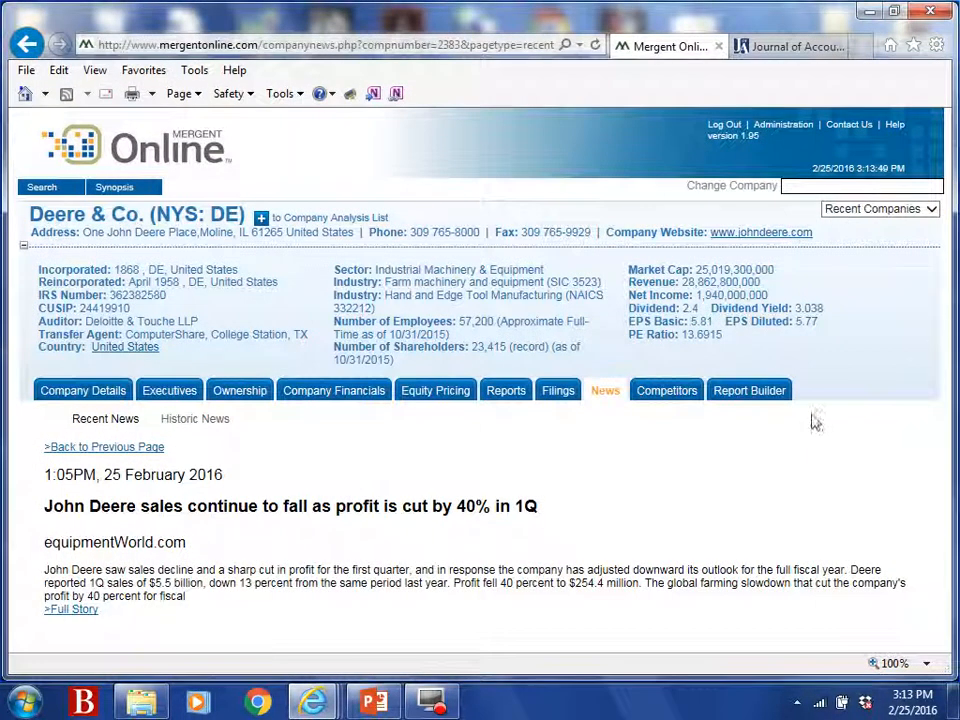
click(809, 462)
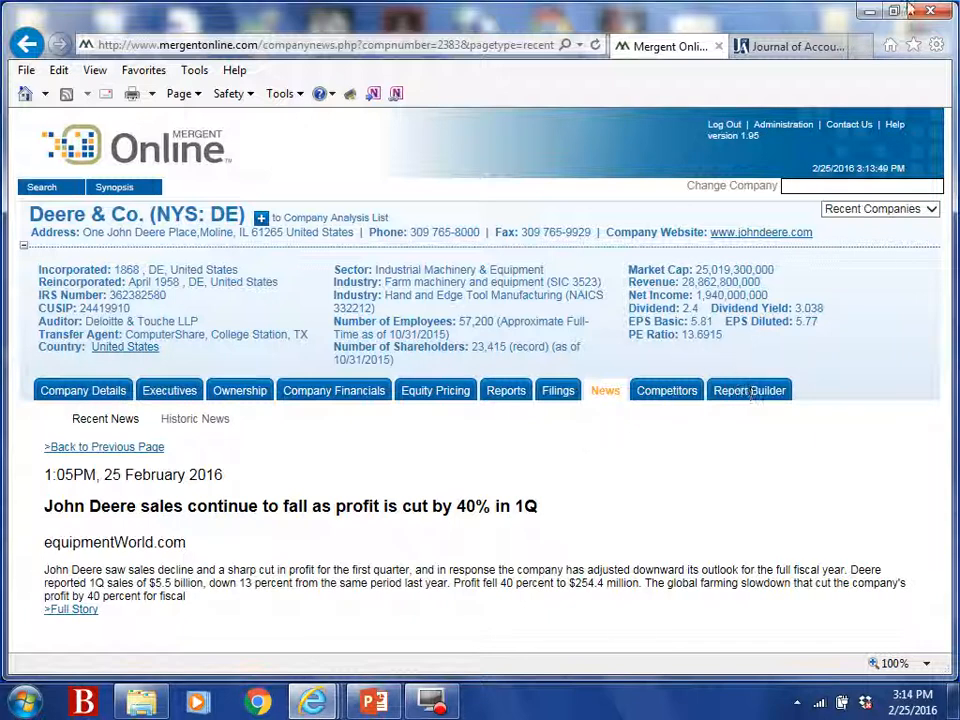
click(672, 48)
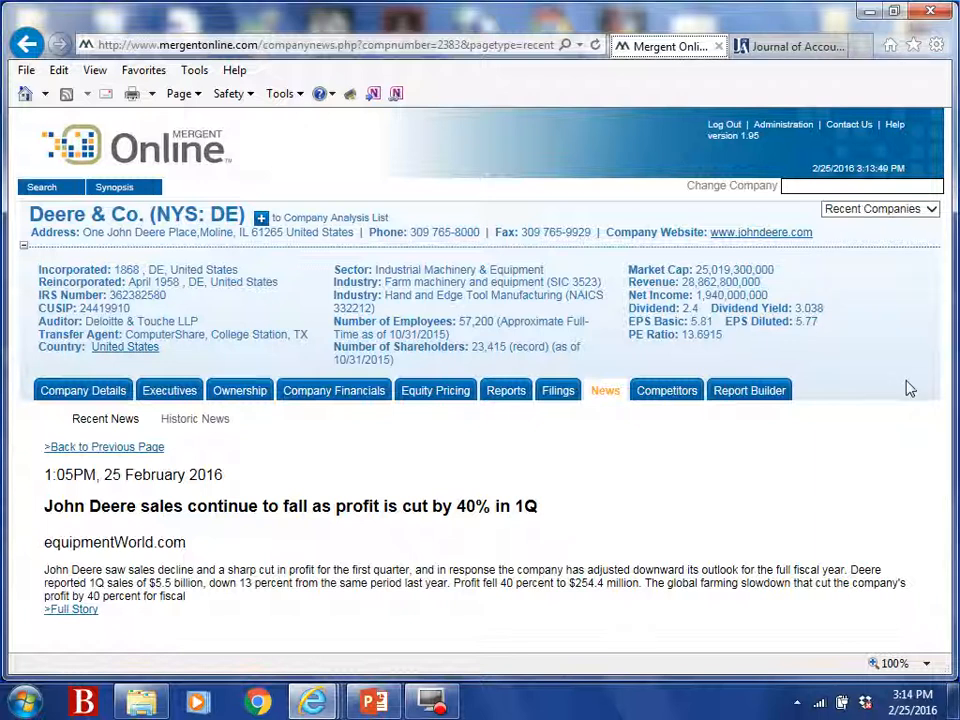
Look over the Company Details synopsis for Deere & Co. and open the Report Builder's custom reports page.
click(69, 395)
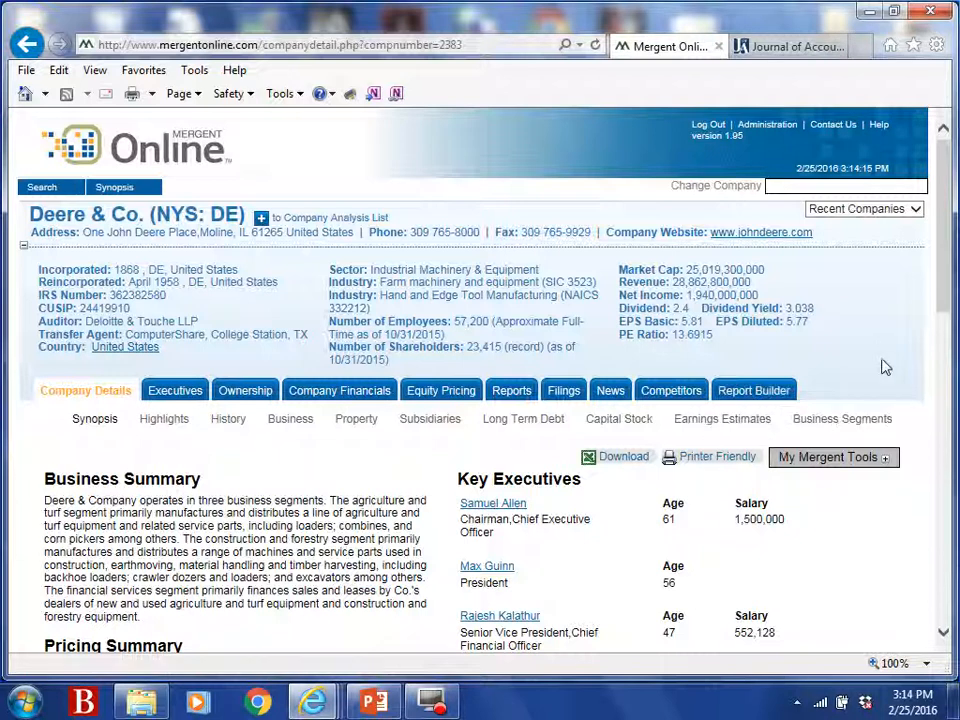
drag(943, 274, 950, 335)
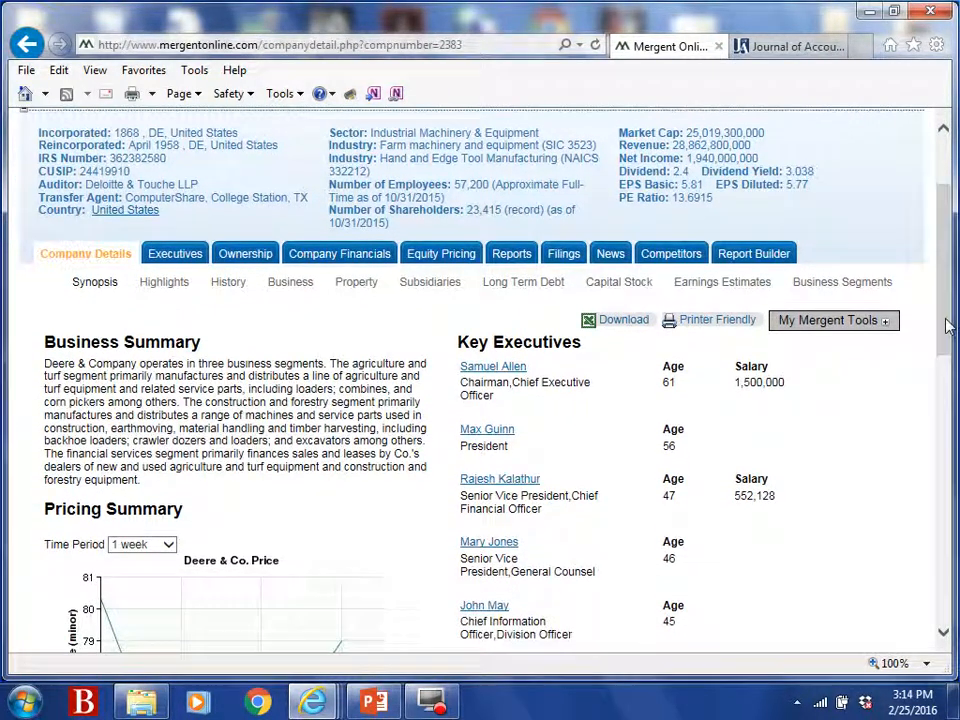
click(748, 256)
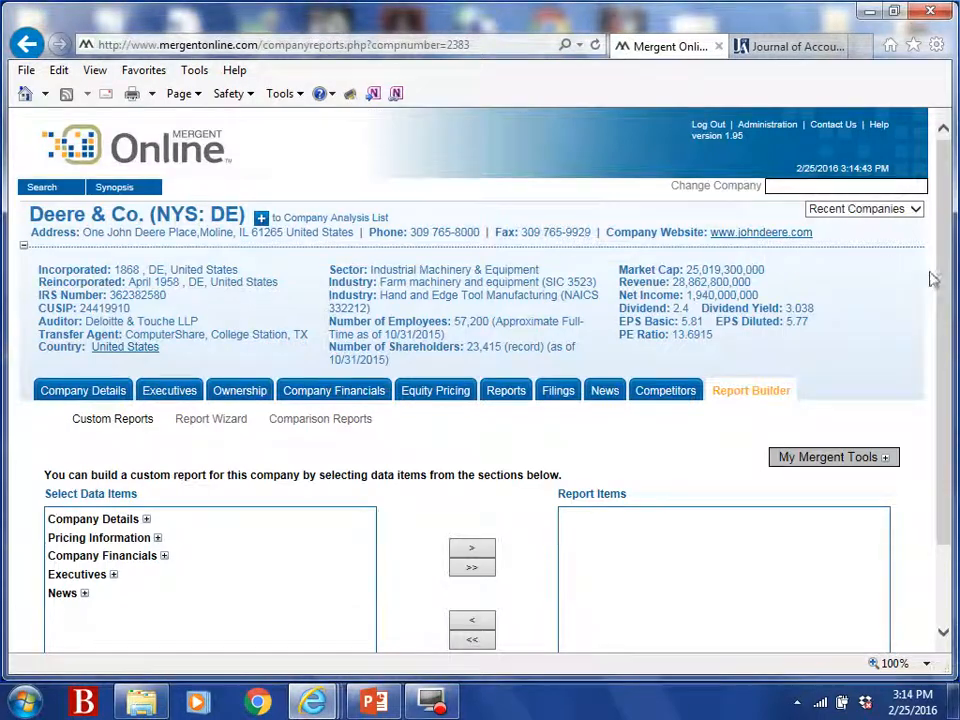
drag(938, 282, 940, 402)
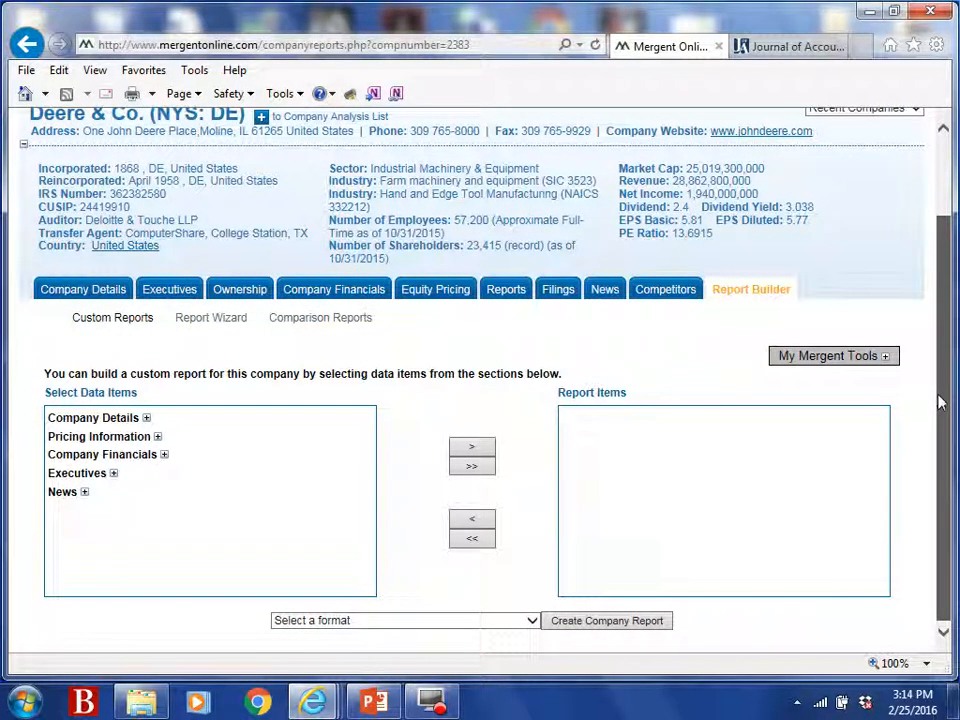
Add the Company Details Synopsis with a 1 year pricing summary to the custom report's items.
click(146, 420)
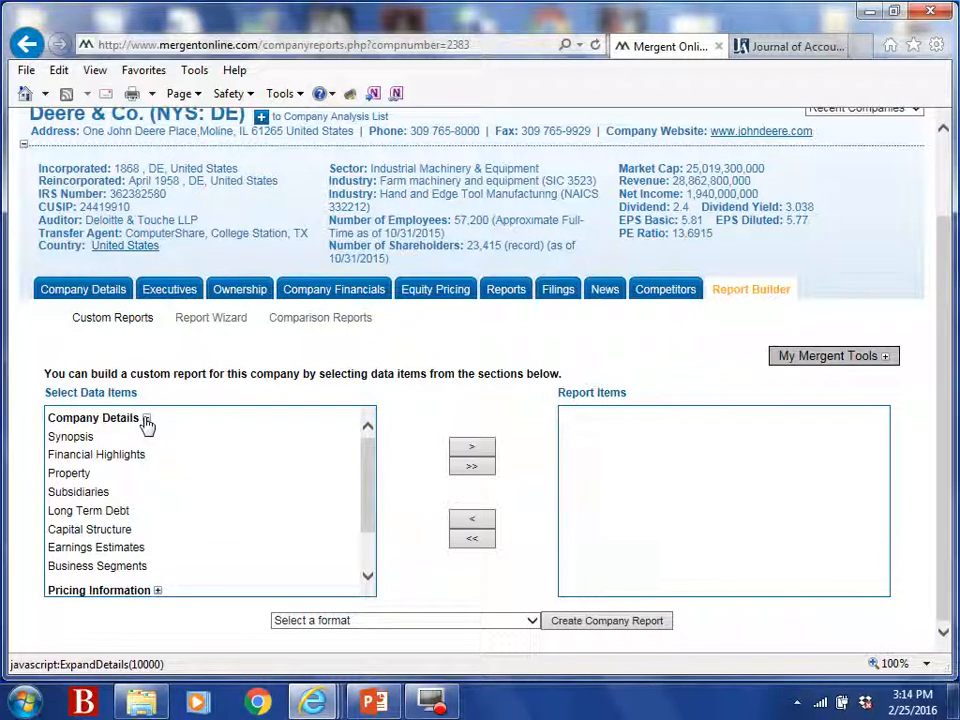
click(78, 437)
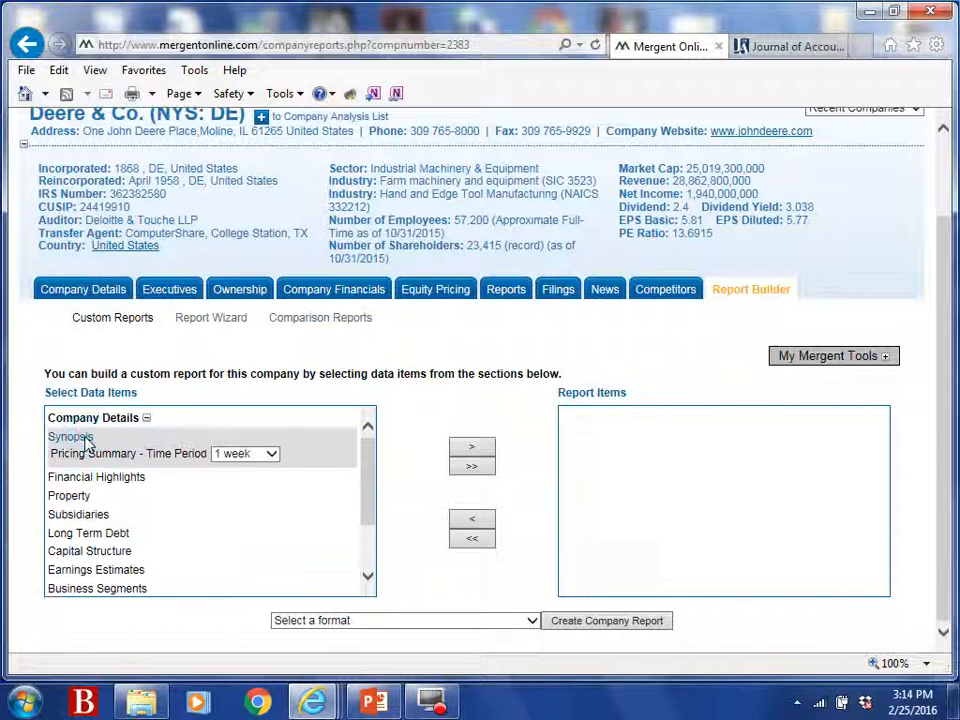
click(270, 454)
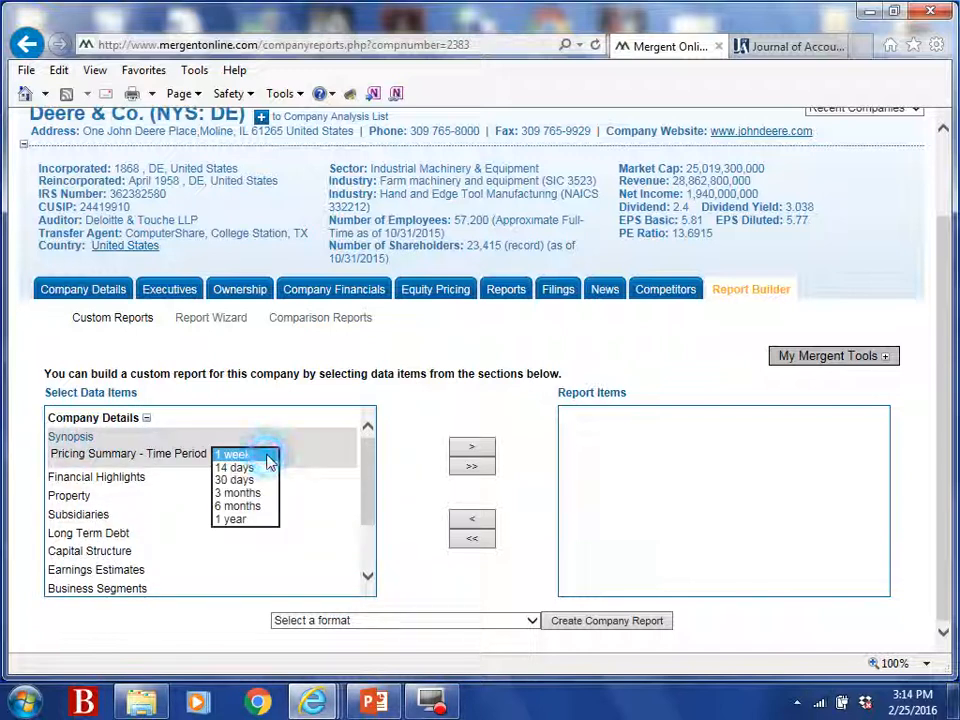
click(262, 519)
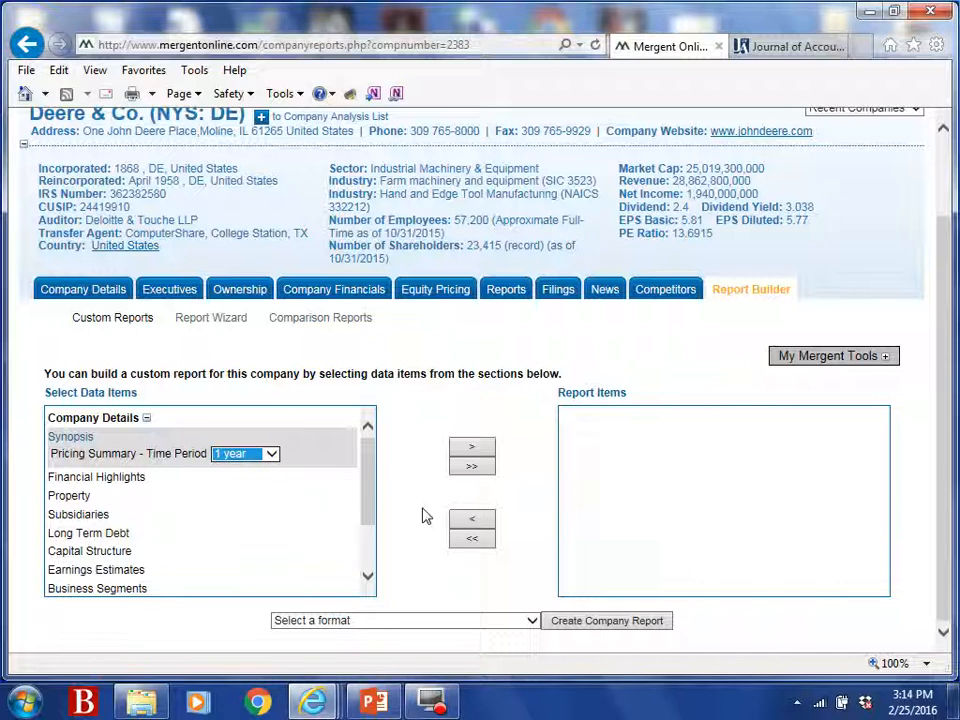
click(472, 457)
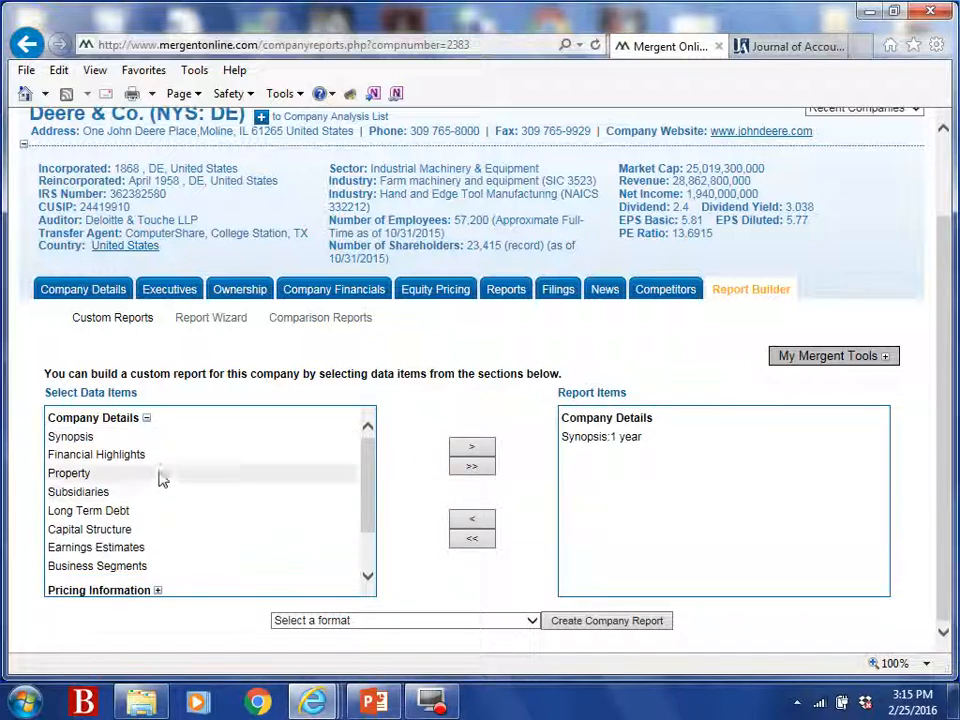
Add the annual prelims Income Statement from Company Financials to the report items, covering the last 3 years/quarters.
click(368, 515)
drag(368, 515, 366, 566)
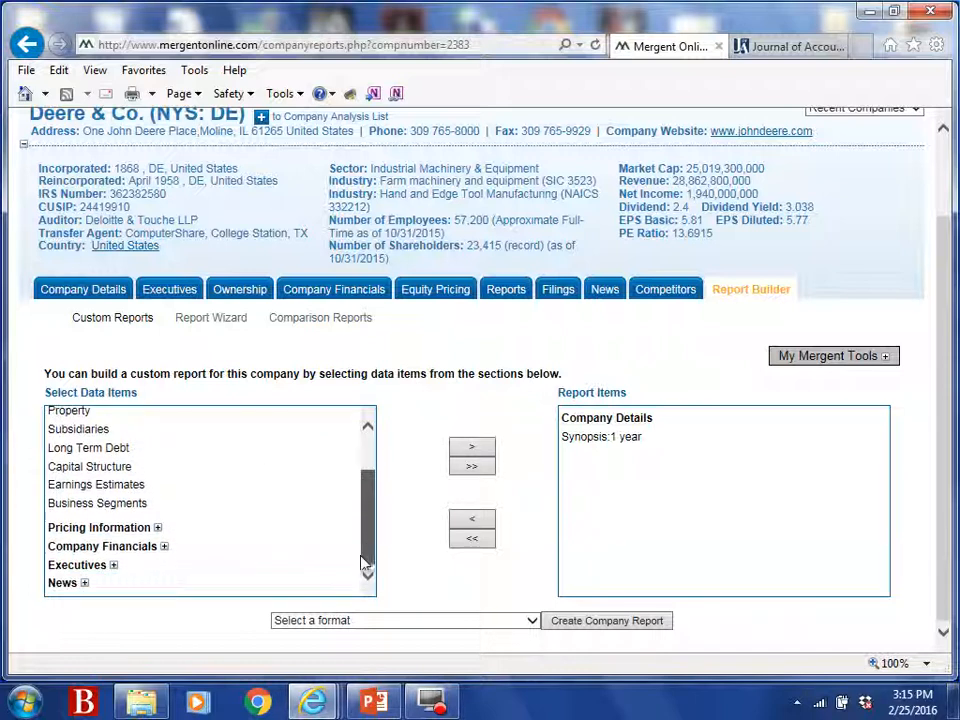
click(165, 549)
drag(369, 476, 369, 515)
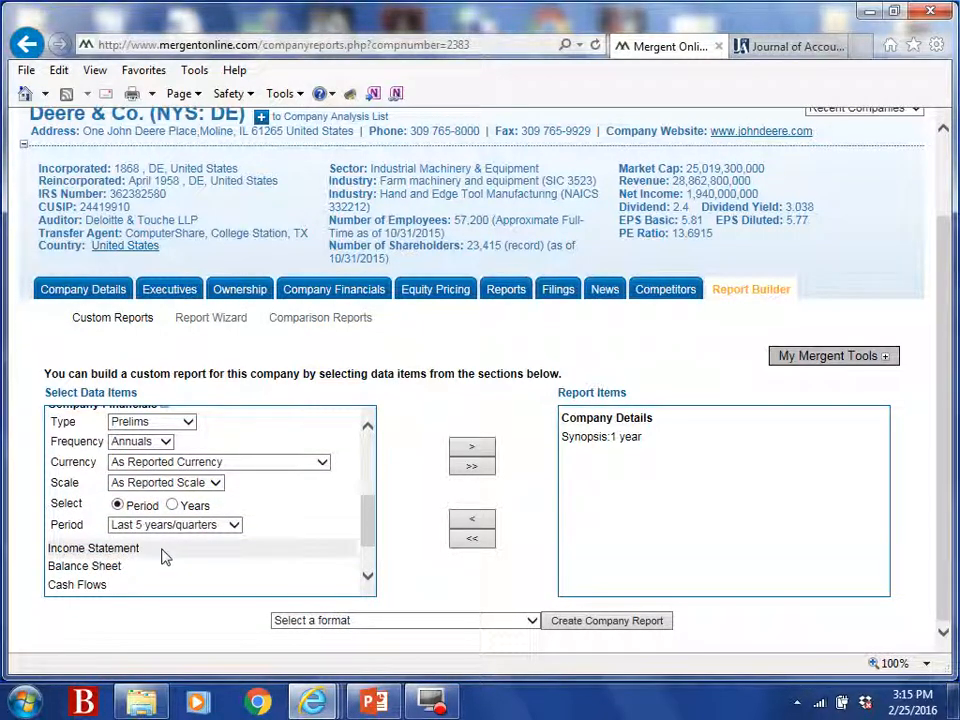
click(368, 524)
drag(369, 524, 366, 521)
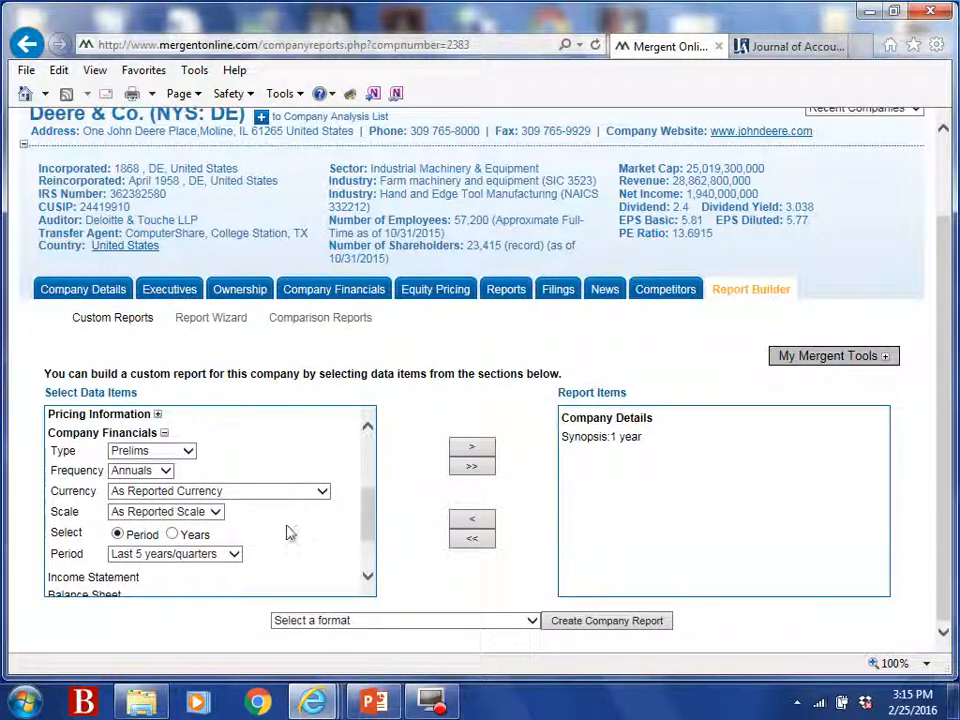
click(234, 555)
click(216, 541)
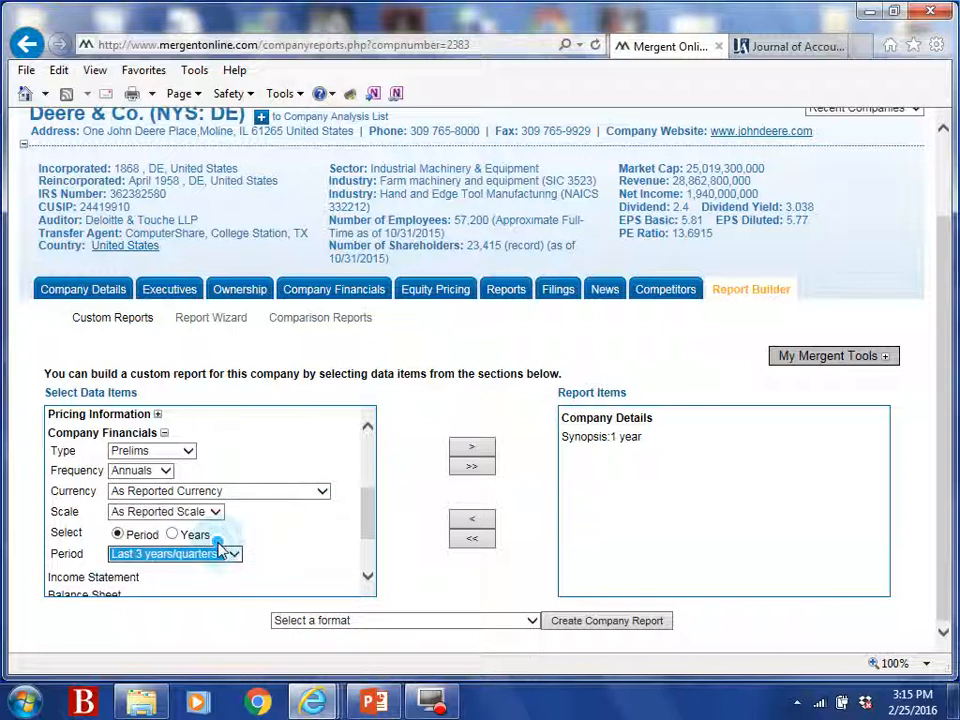
click(112, 579)
click(470, 447)
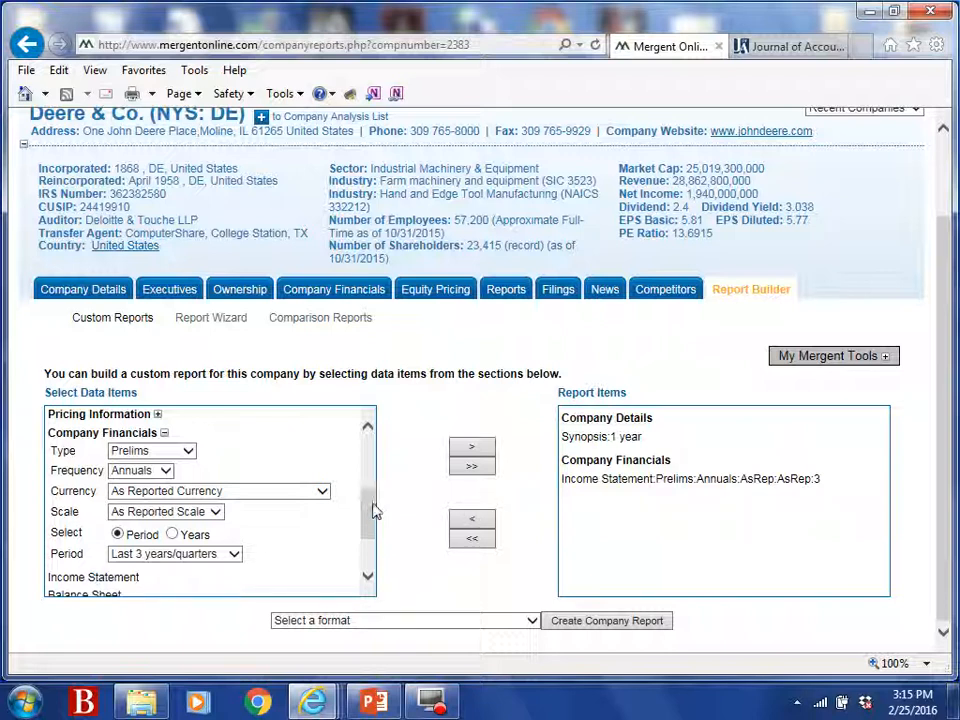
Add the annual Ratios from Company Financials to the report items, covering the last 3 years/quarters.
drag(372, 508, 370, 557)
click(64, 540)
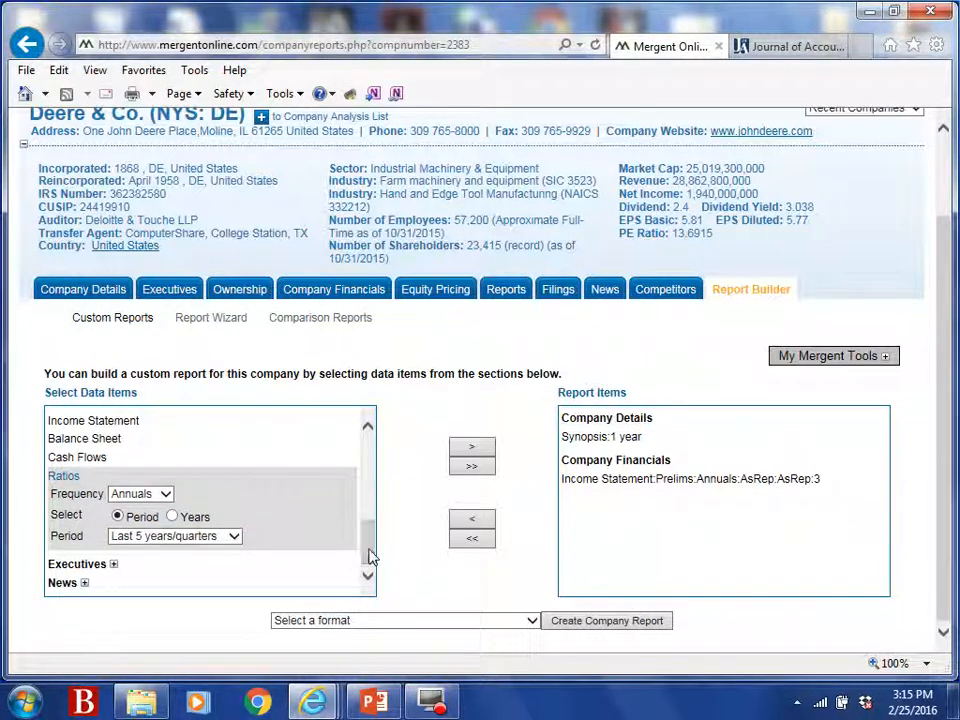
click(239, 545)
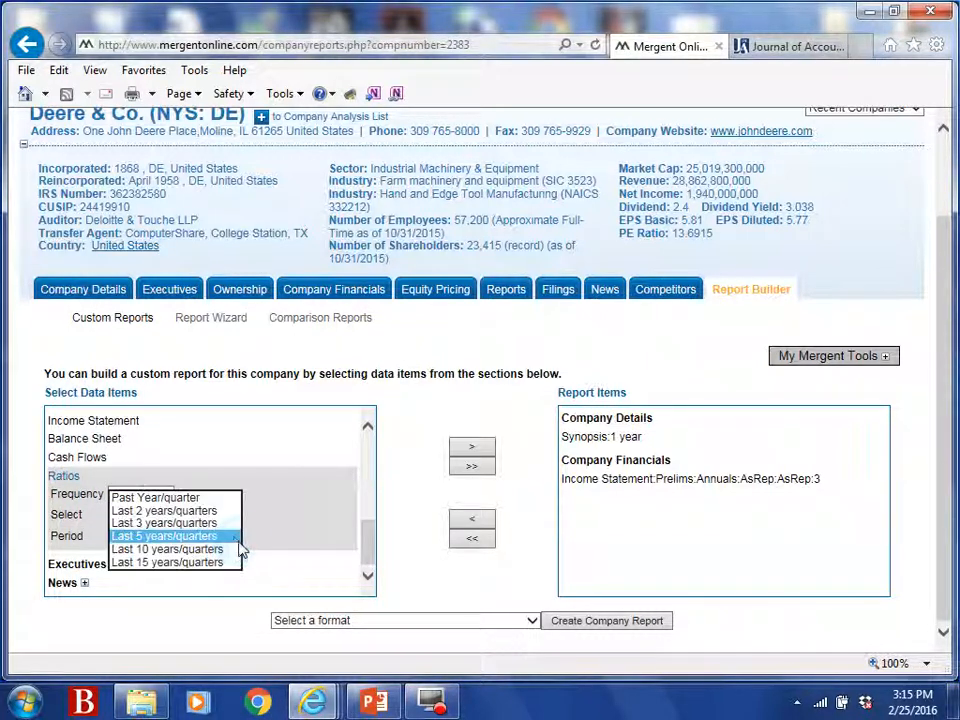
click(218, 524)
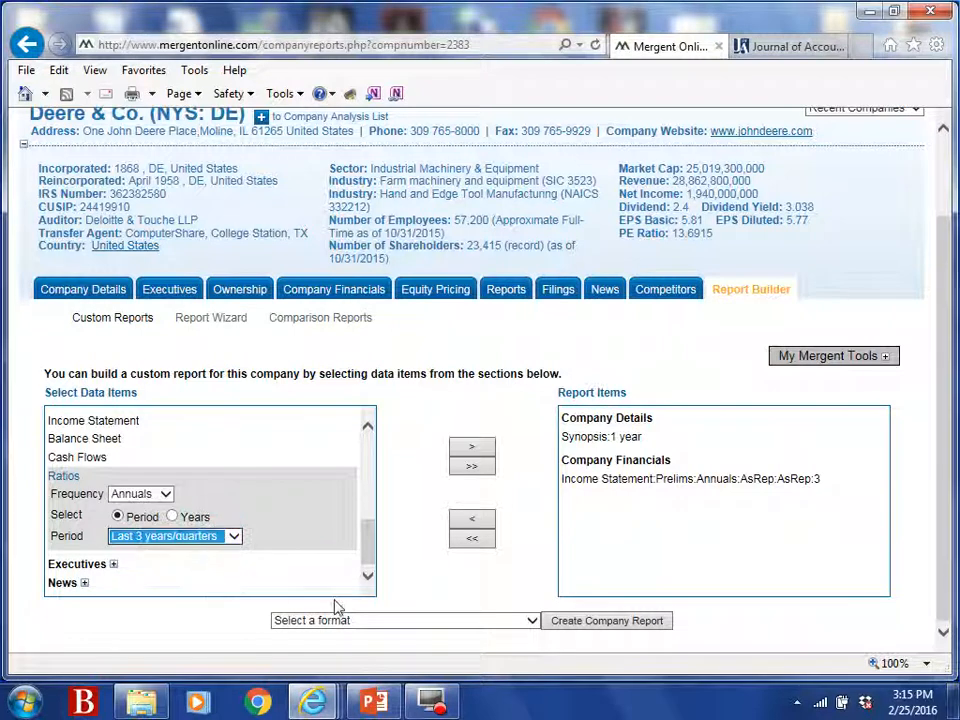
click(470, 452)
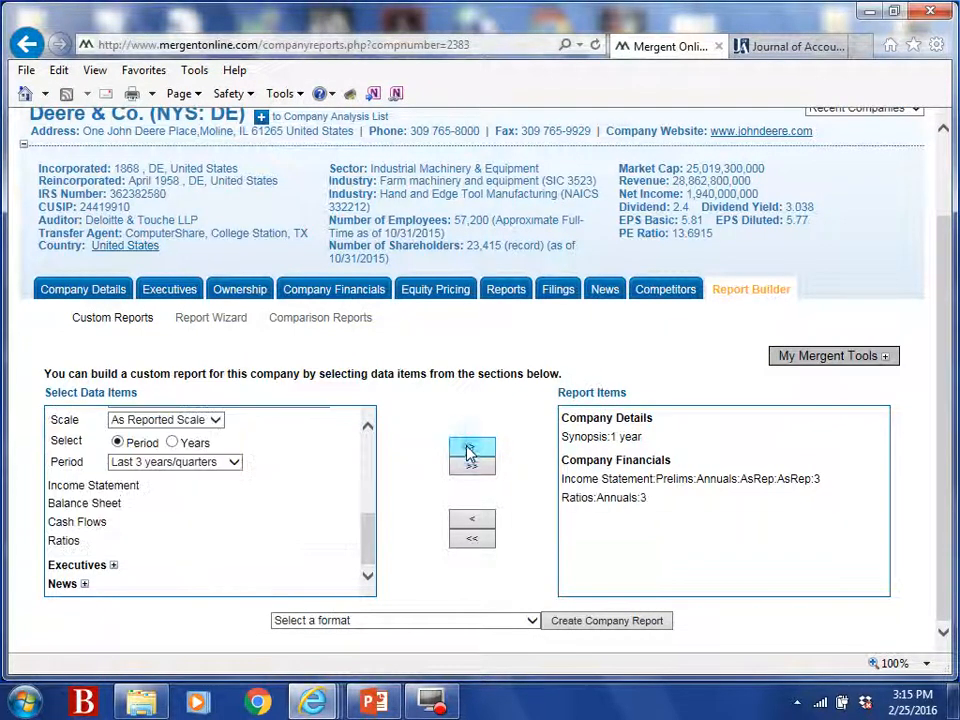
Create the company report in Microsoft Word format, download it and open it in Word with editing enabled.
click(532, 620)
click(492, 647)
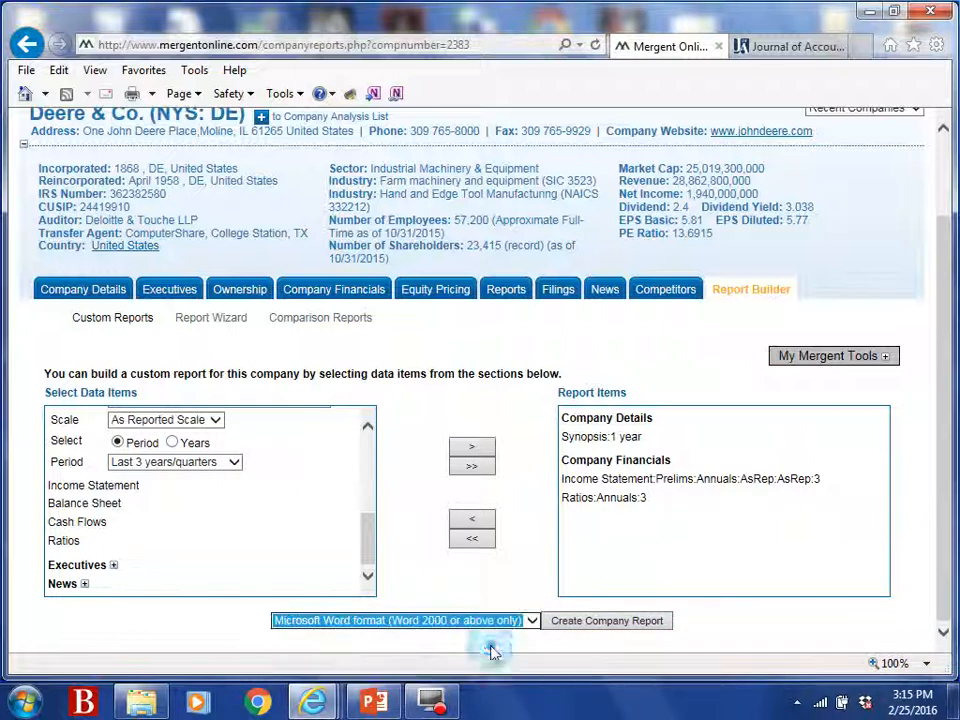
click(611, 622)
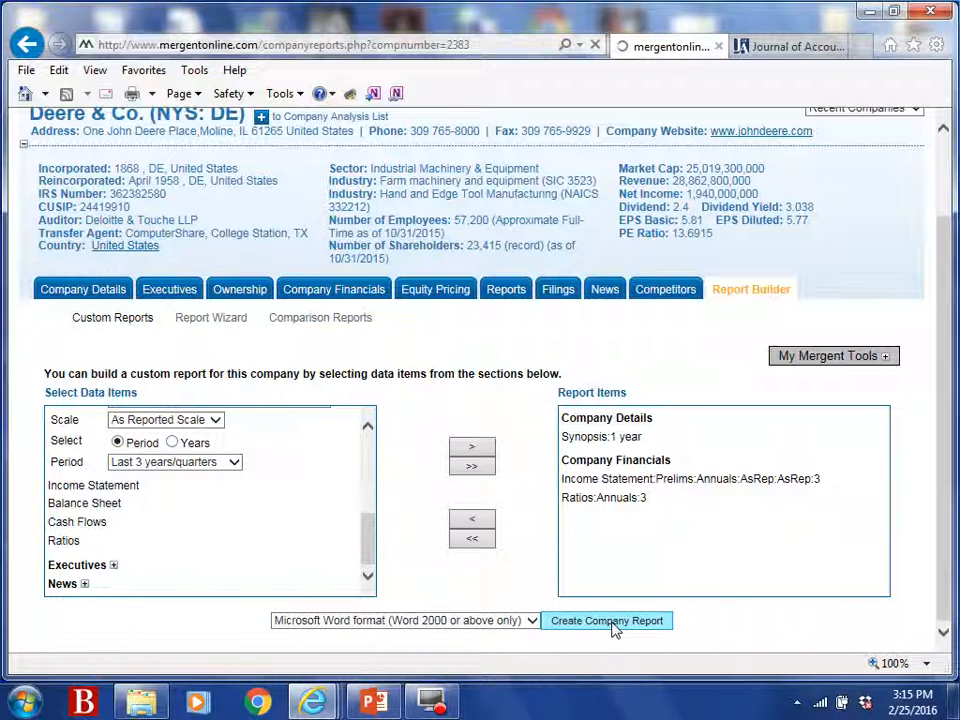
click(705, 653)
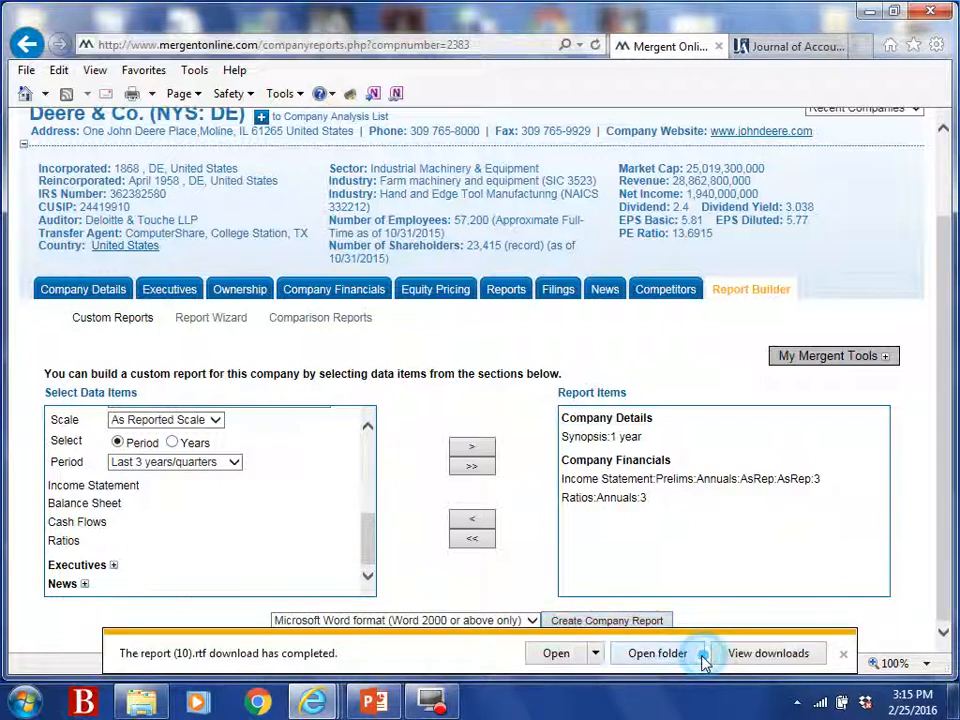
click(556, 653)
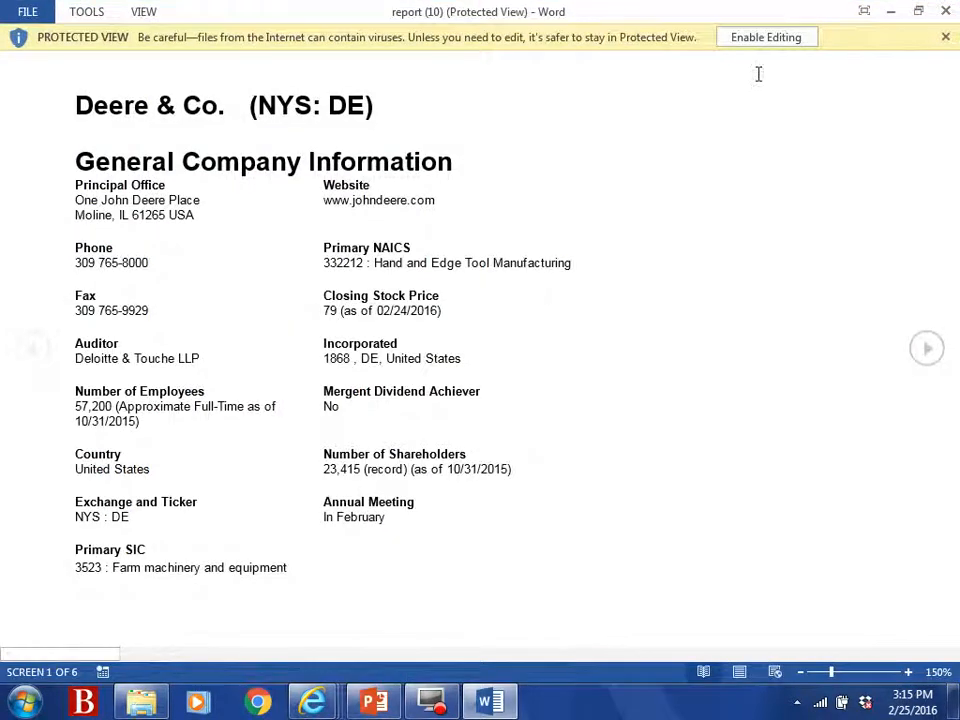
click(761, 42)
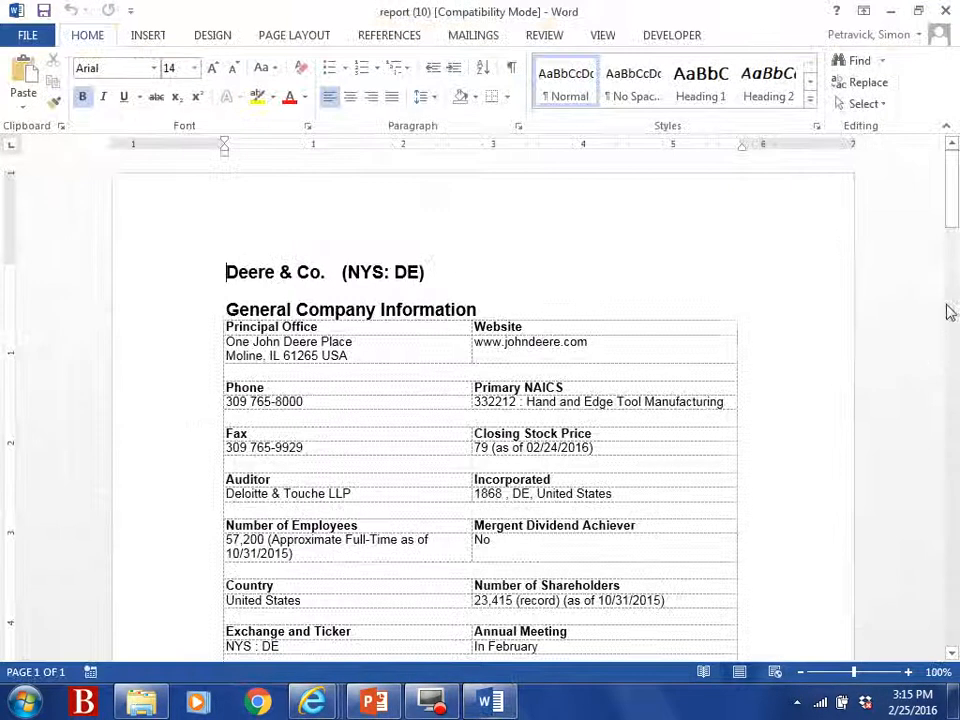
Look through the downloaded report, close it and return to Mergent Online's Basic Search page.
drag(953, 185, 953, 528)
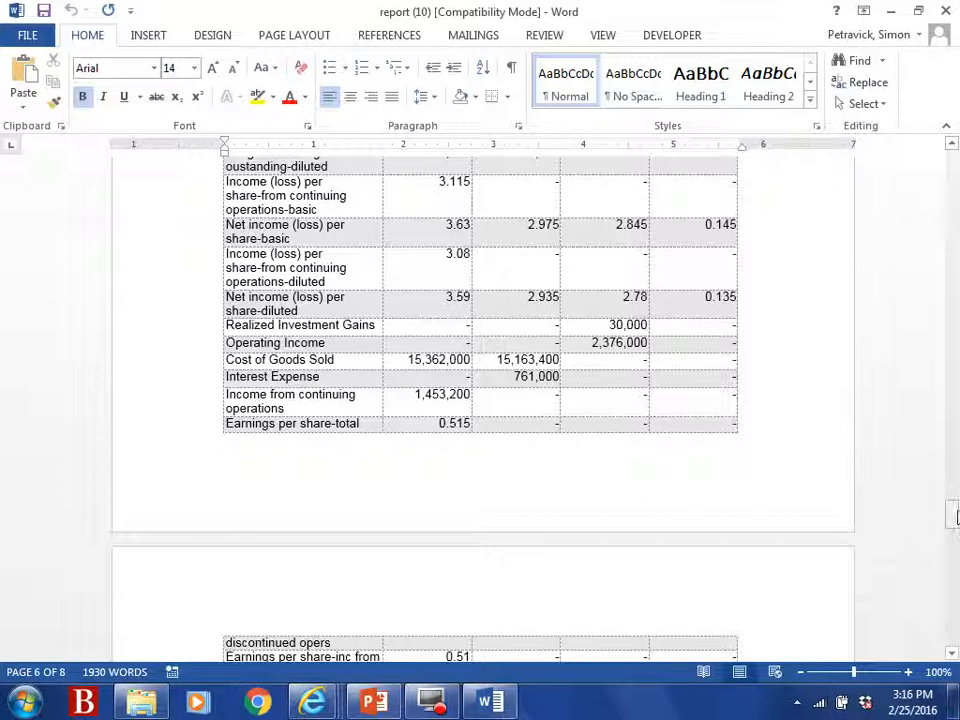
click(945, 10)
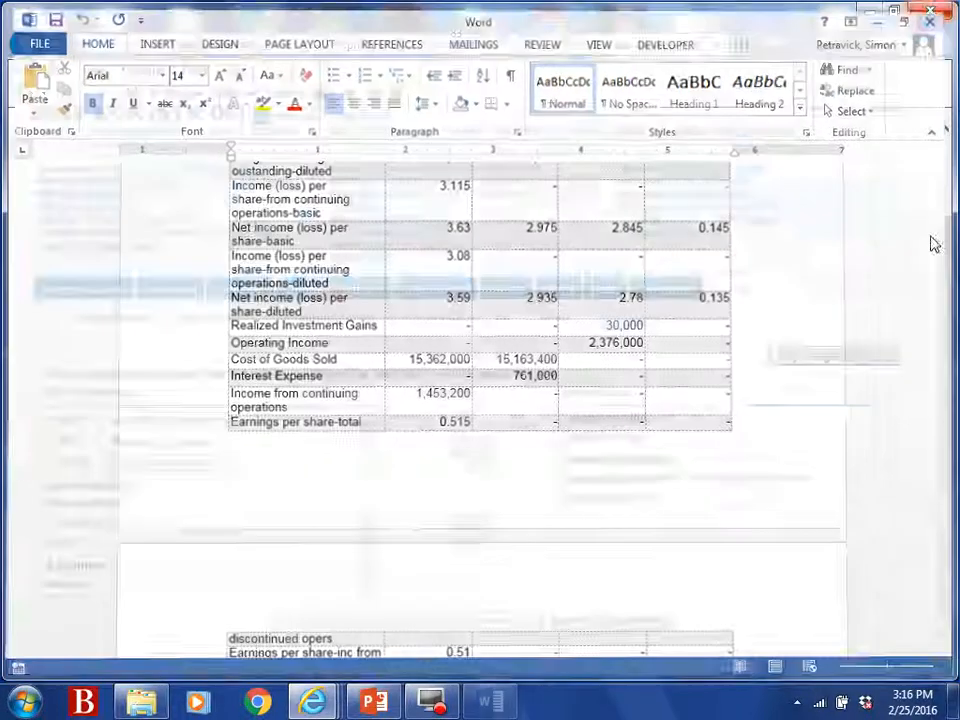
drag(934, 338, 948, 175)
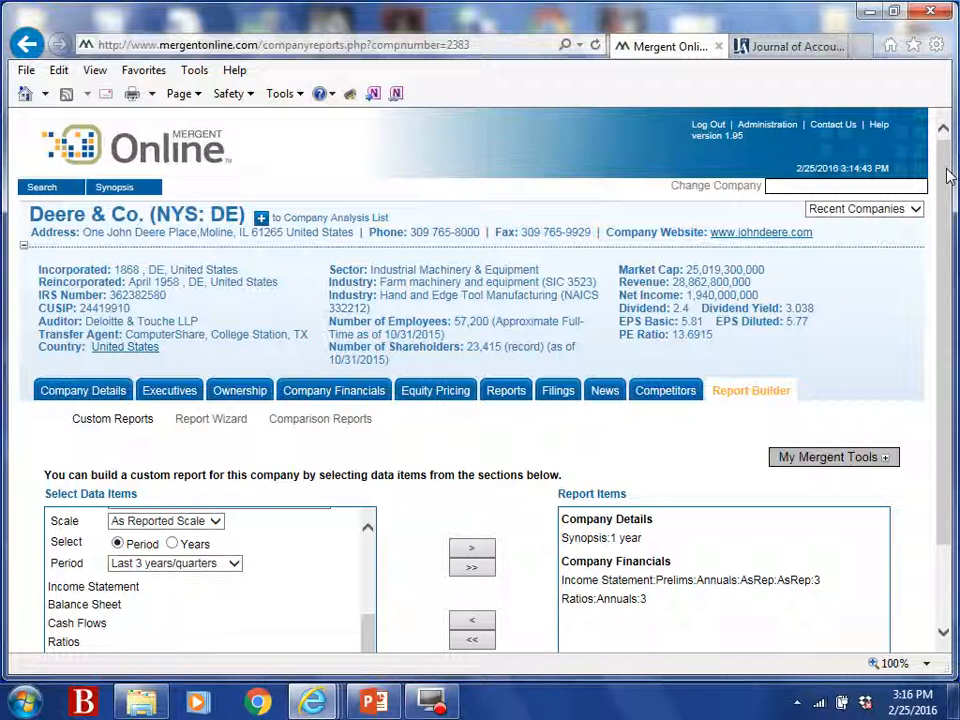
click(40, 190)
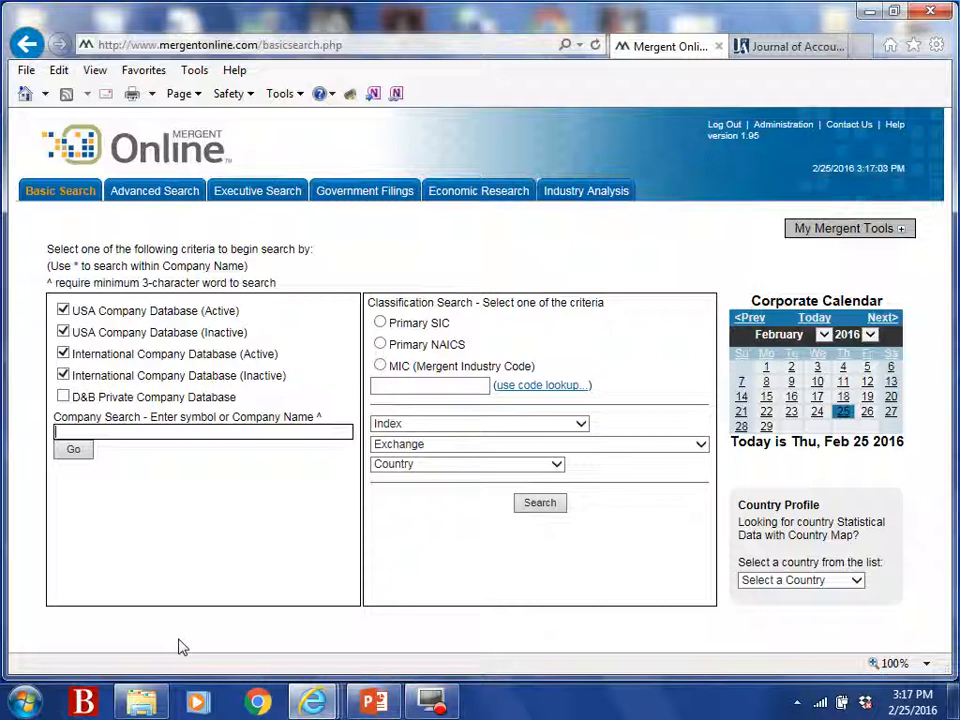
Look up the company with symbol CAT and open the competitor list for Caterpillar Inc.
click(137, 430)
text(CAT)
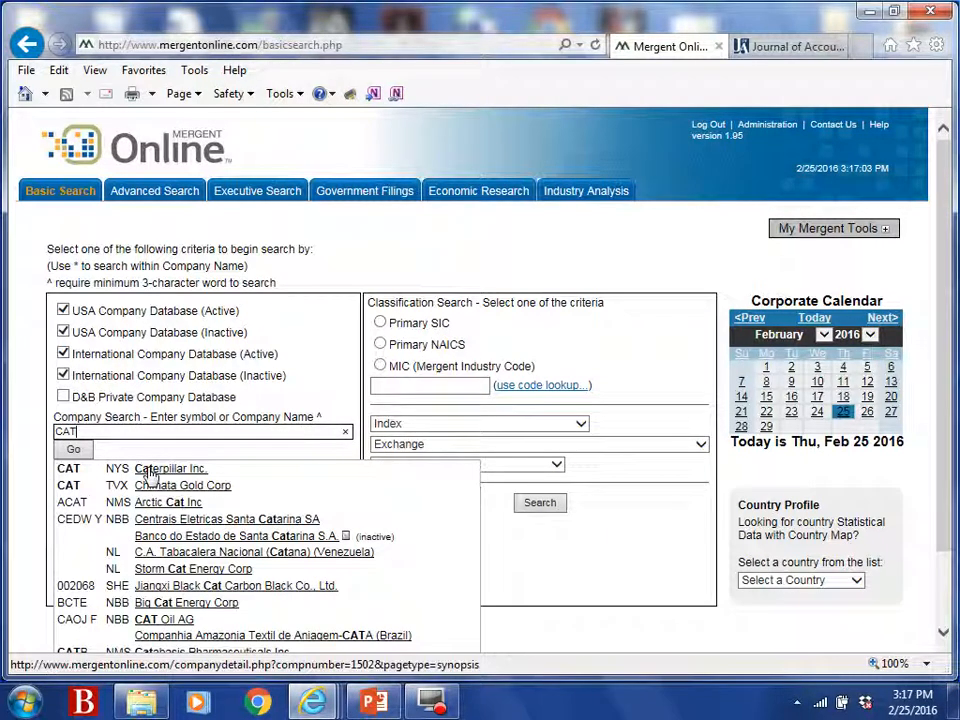
click(150, 470)
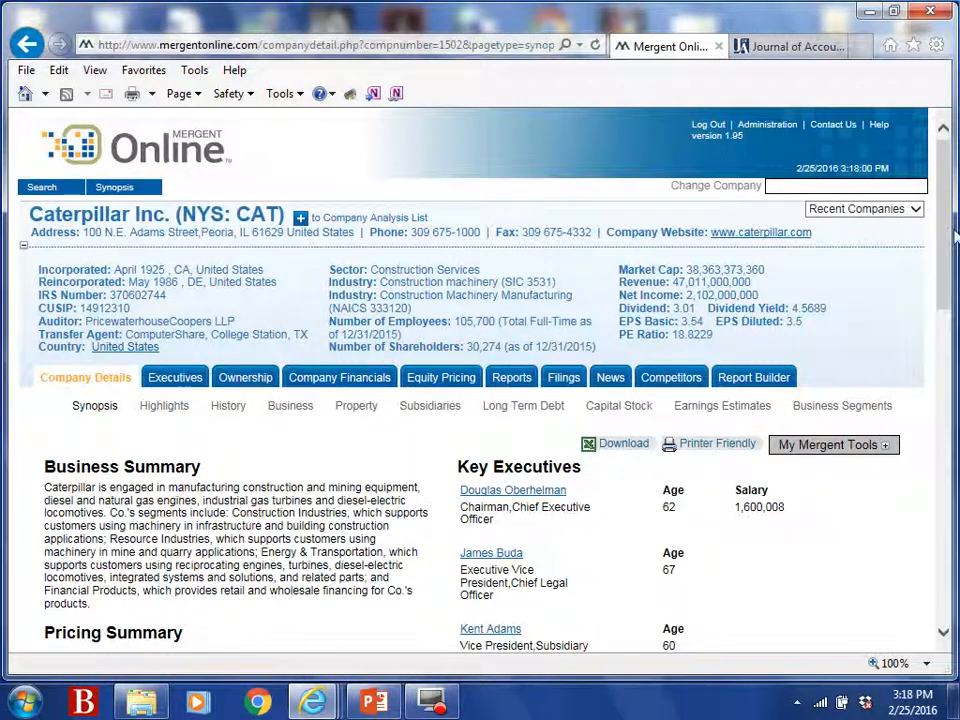
mouse_move(950, 228)
mouse_down()
mouse_move(947, 392)
mouse_move(940, 238)
mouse_up()
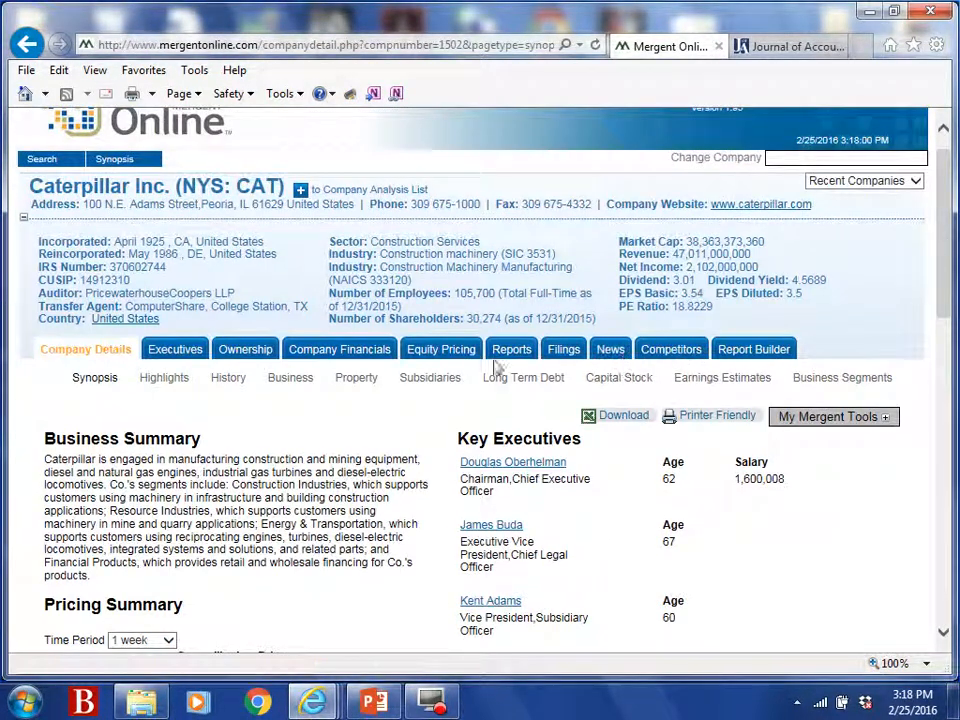
click(668, 366)
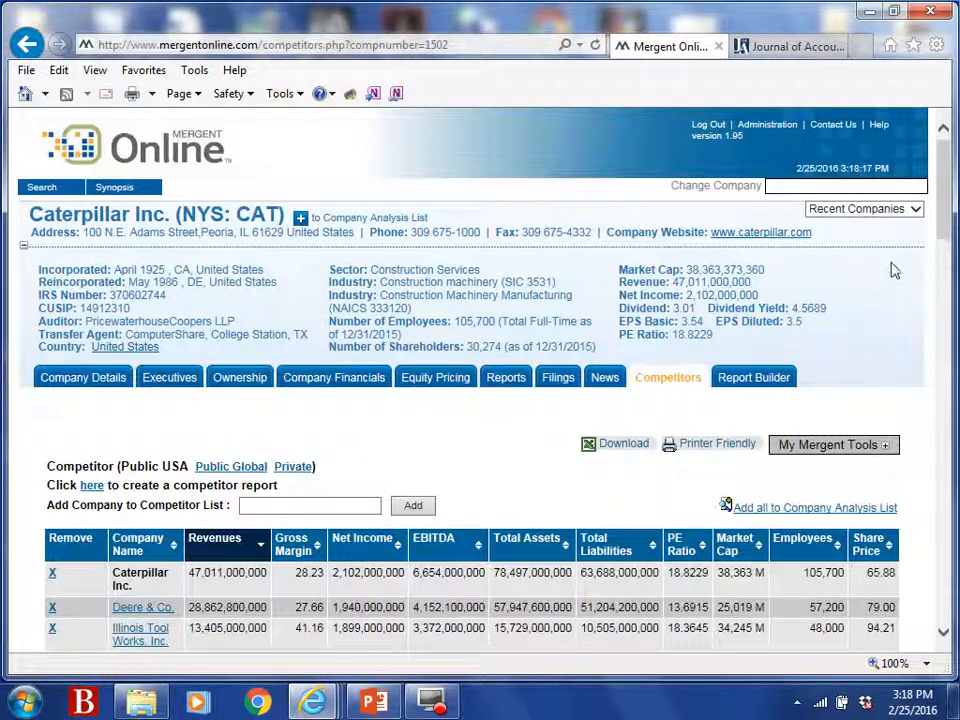
Remove every competitor except Deere & Co. and Manitowoc Co Inc (The) from Caterpillar's public USA competitor list.
drag(945, 214, 947, 240)
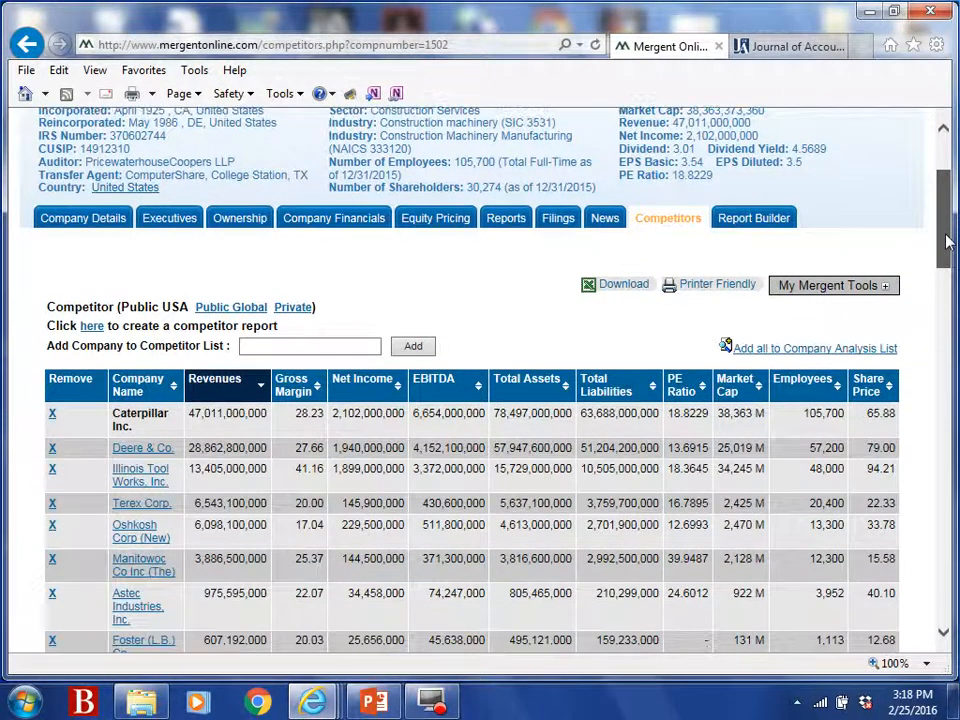
drag(947, 240, 947, 246)
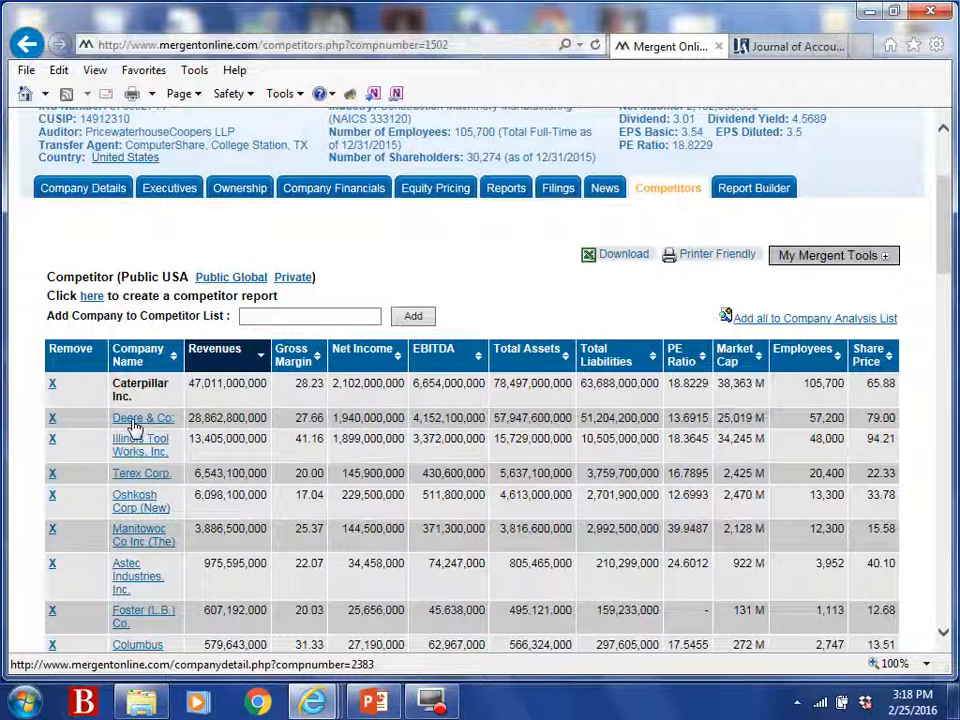
click(53, 444)
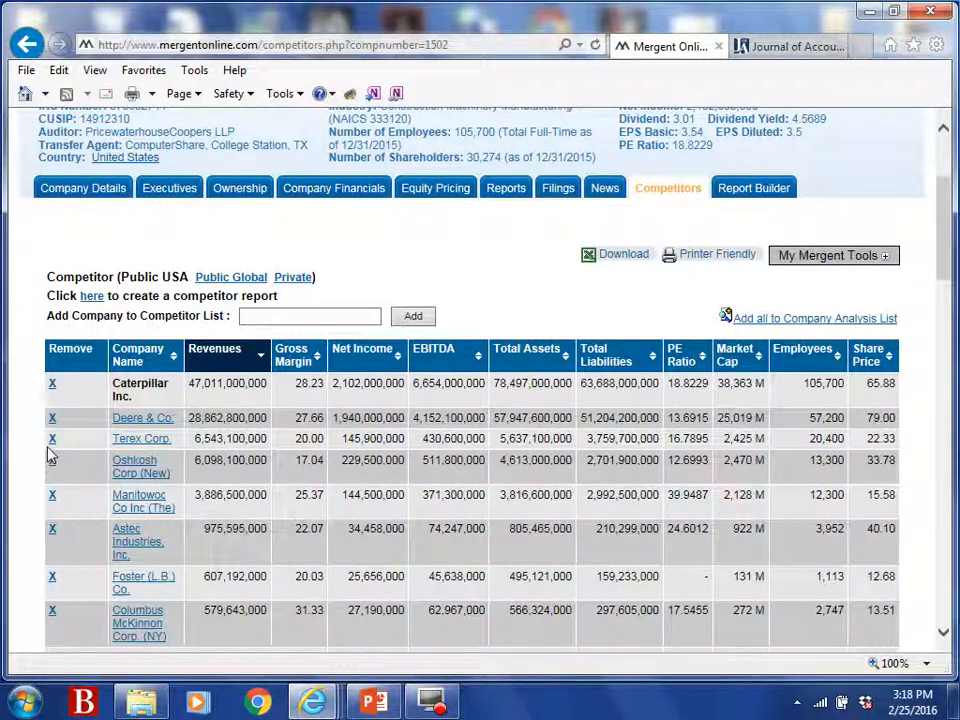
click(53, 440)
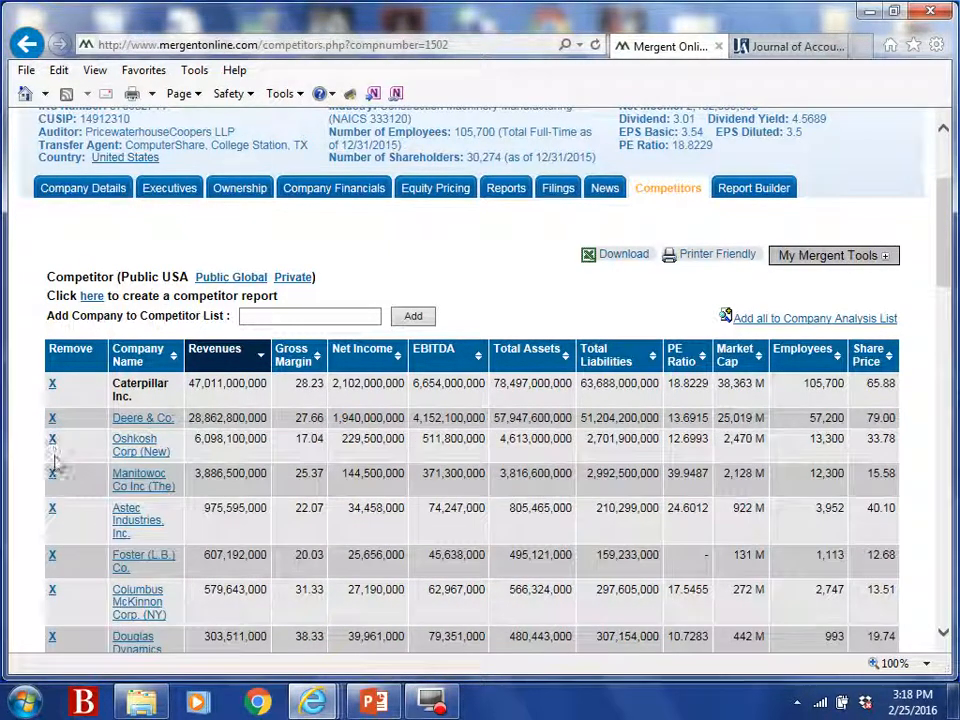
click(53, 443)
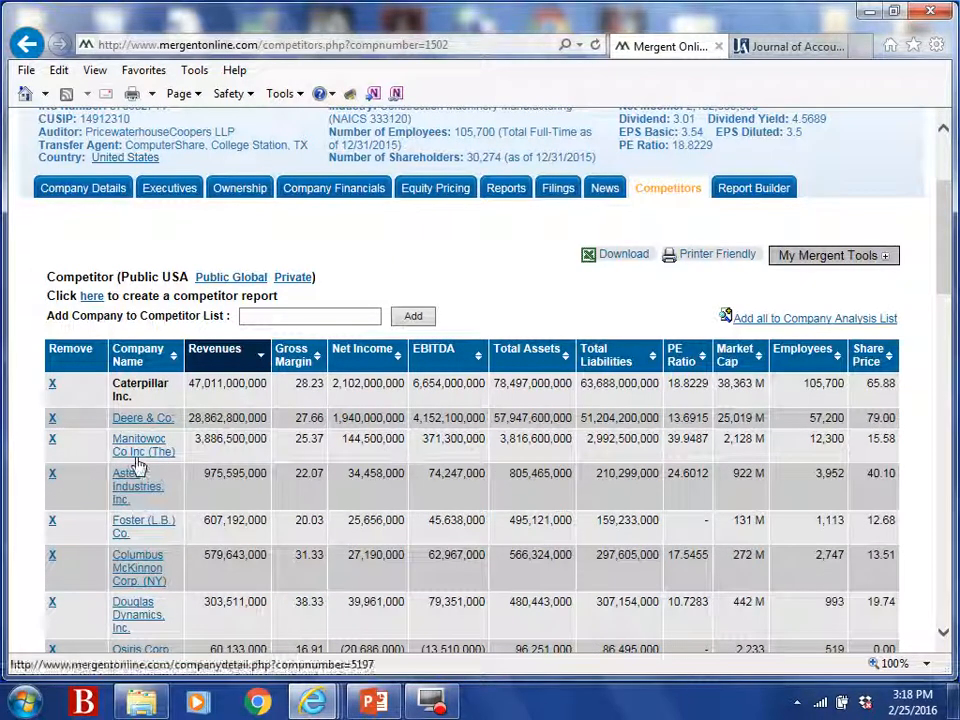
click(53, 476)
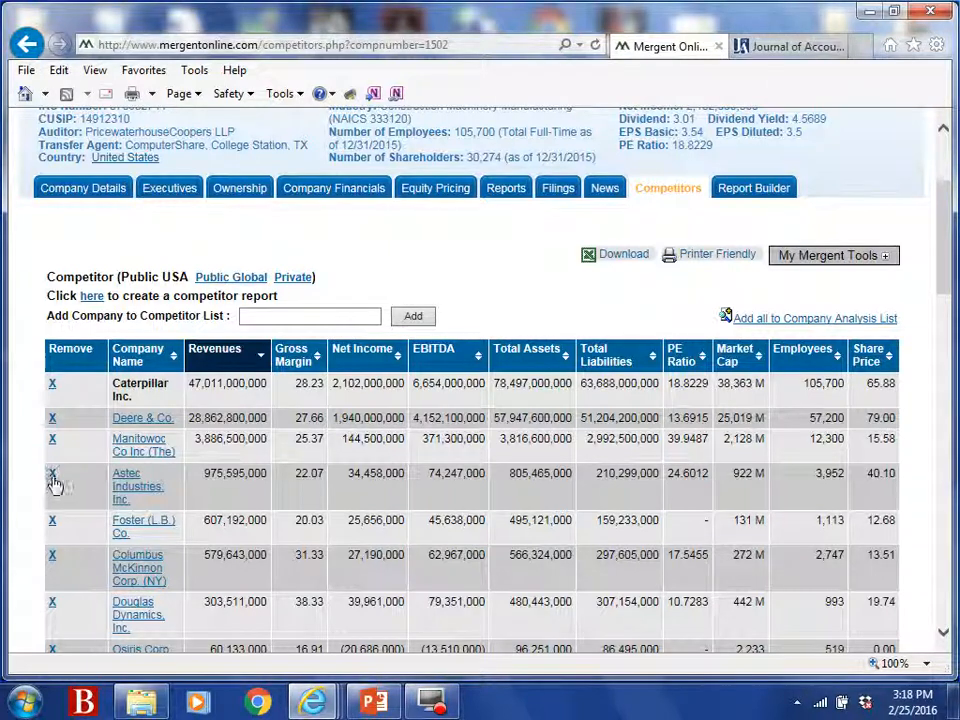
click(54, 478)
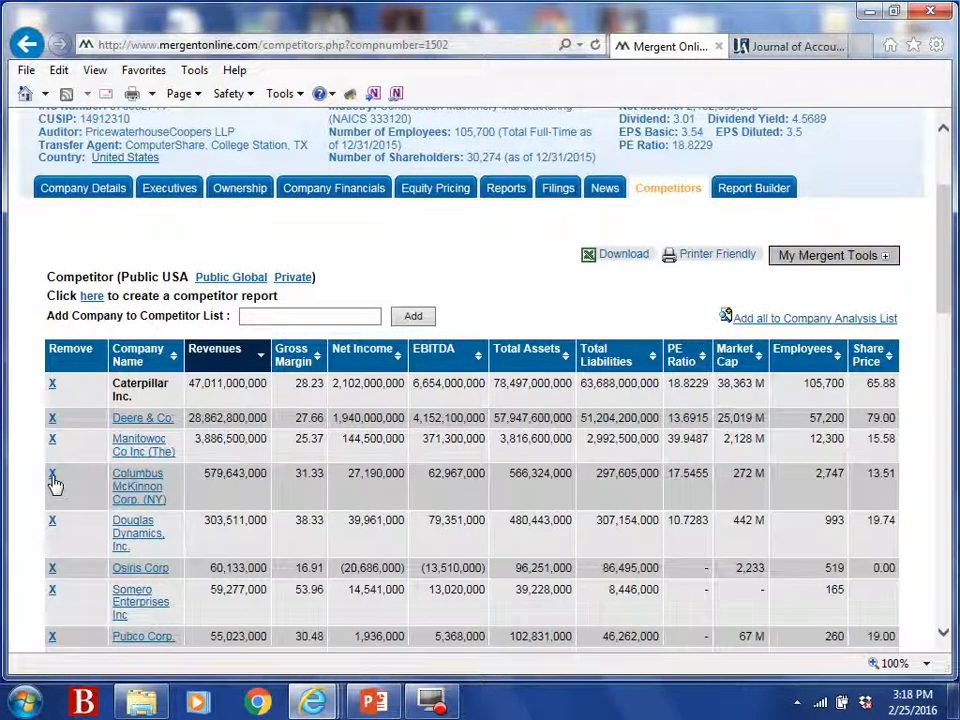
click(53, 476)
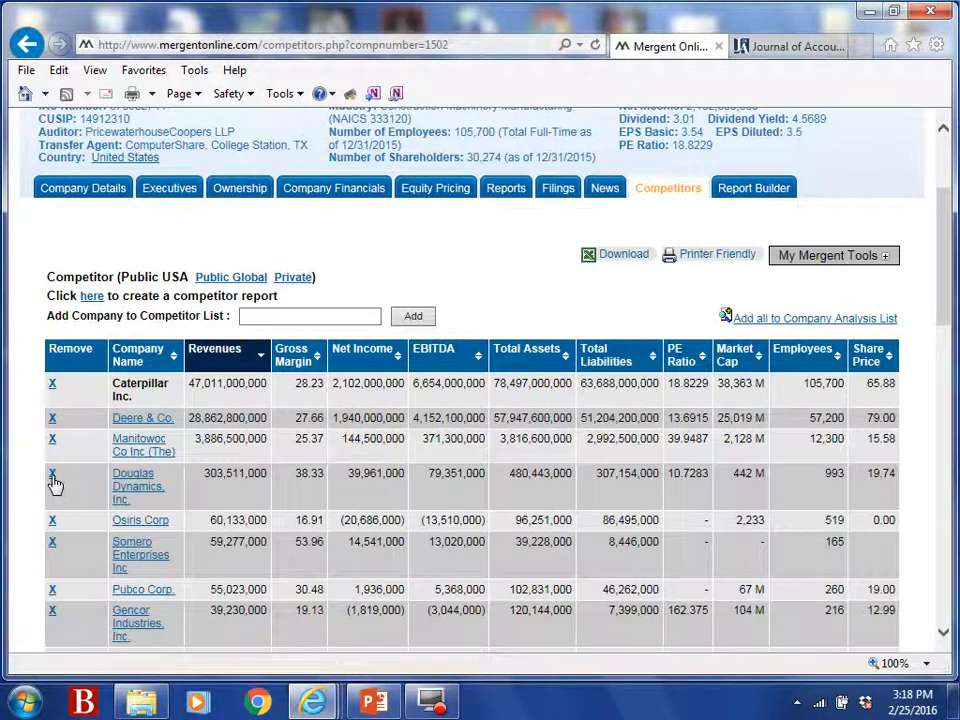
click(54, 479)
click(54, 478)
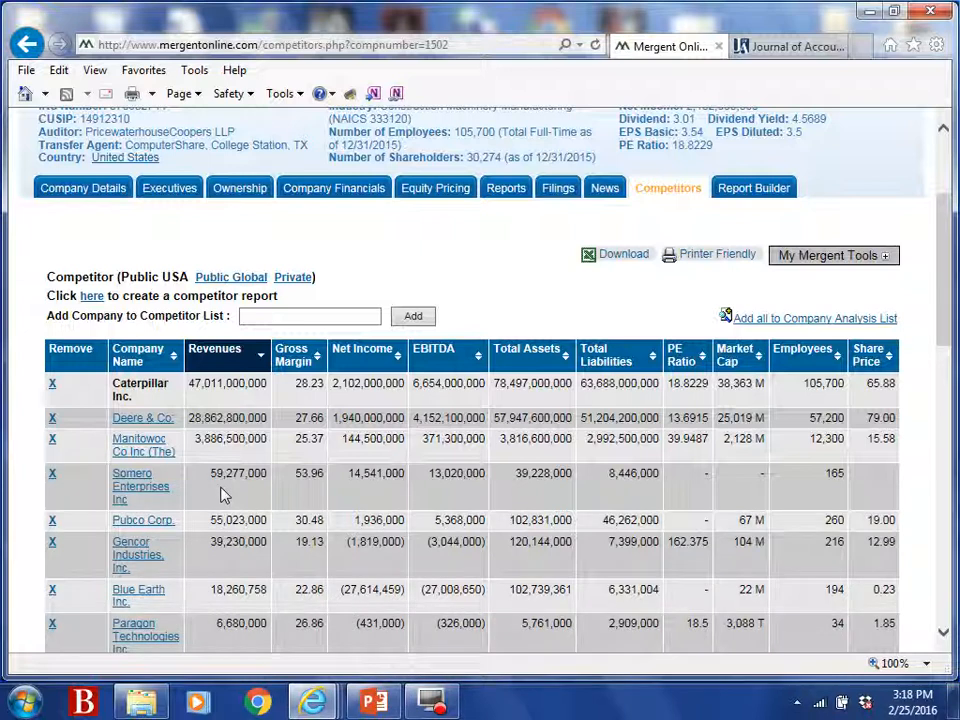
click(53, 476)
click(53, 476)
click(53, 476)
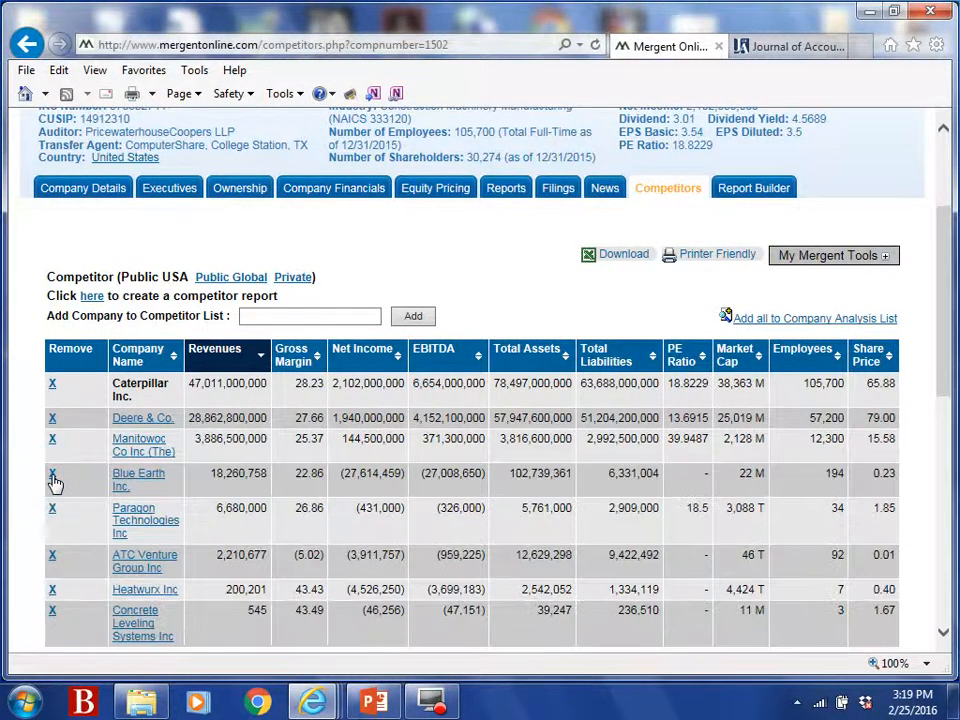
click(53, 477)
click(54, 482)
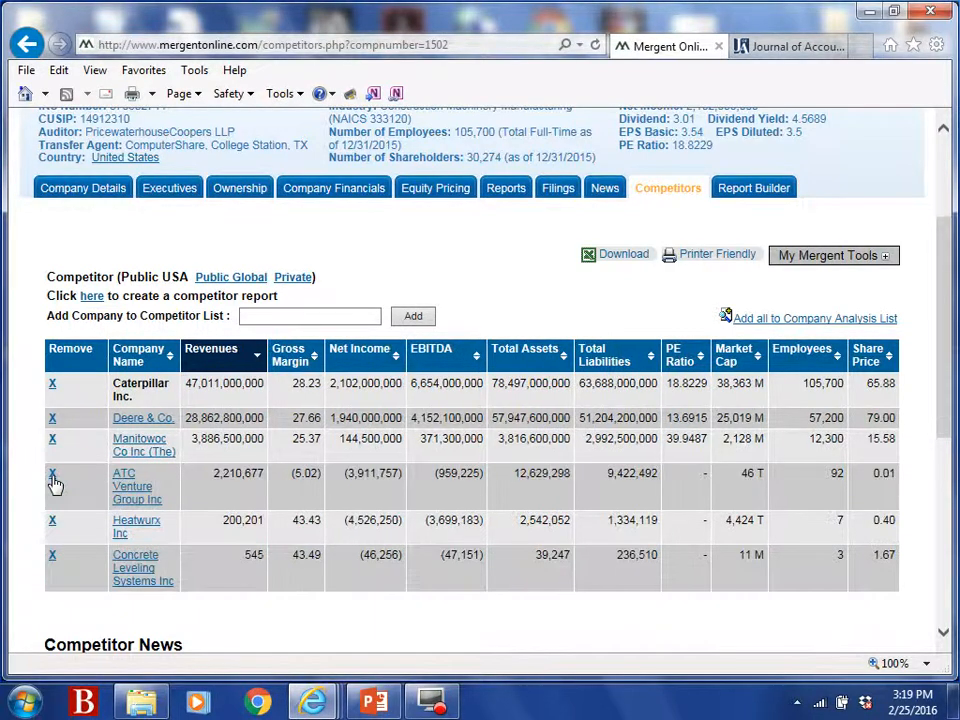
click(54, 482)
click(54, 482)
click(54, 482)
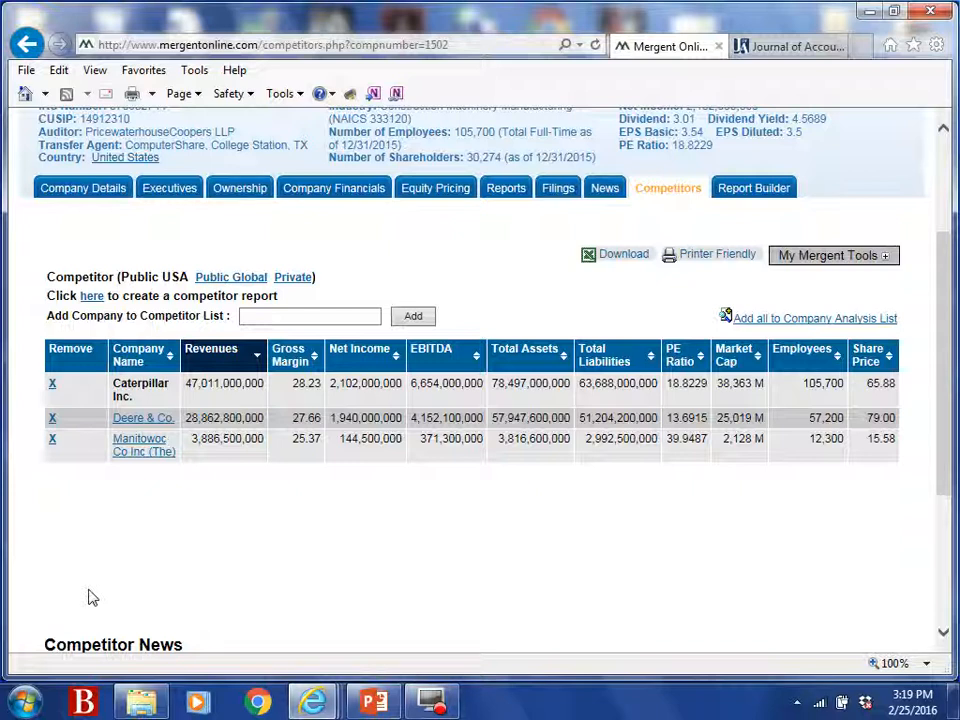
Add Komatsu, Ltd. to Caterpillar's competitor list.
click(272, 318)
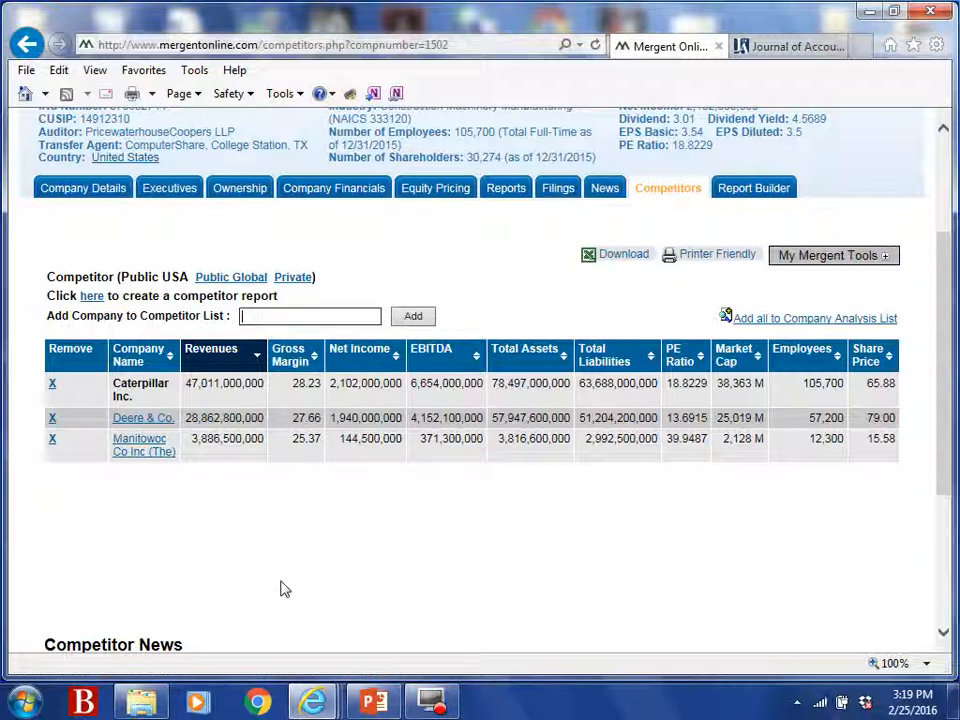
text(k)
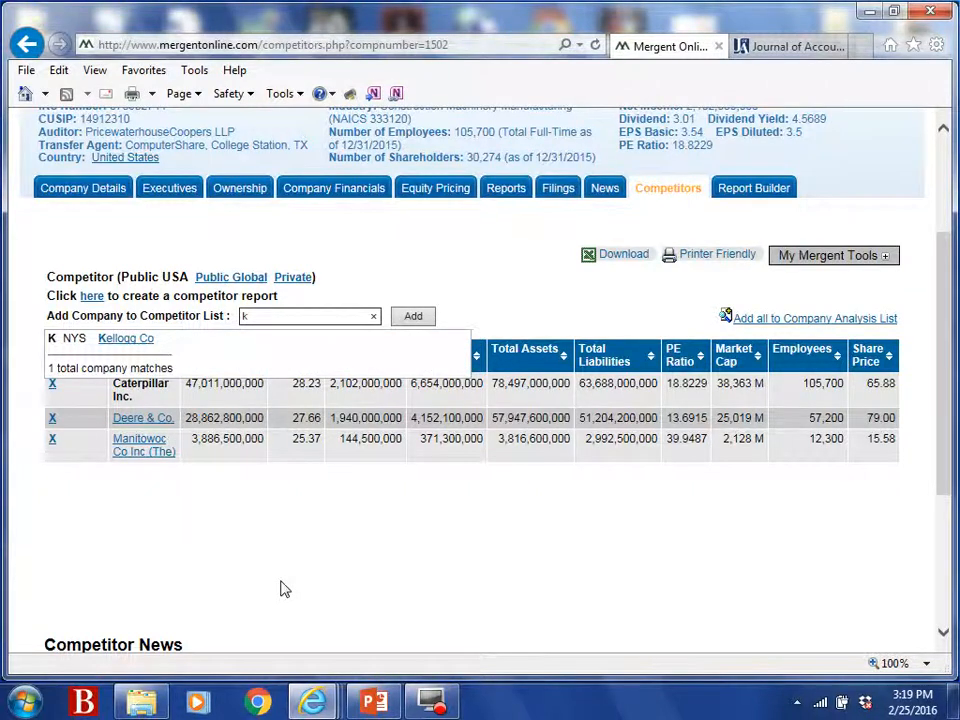
text(omat)
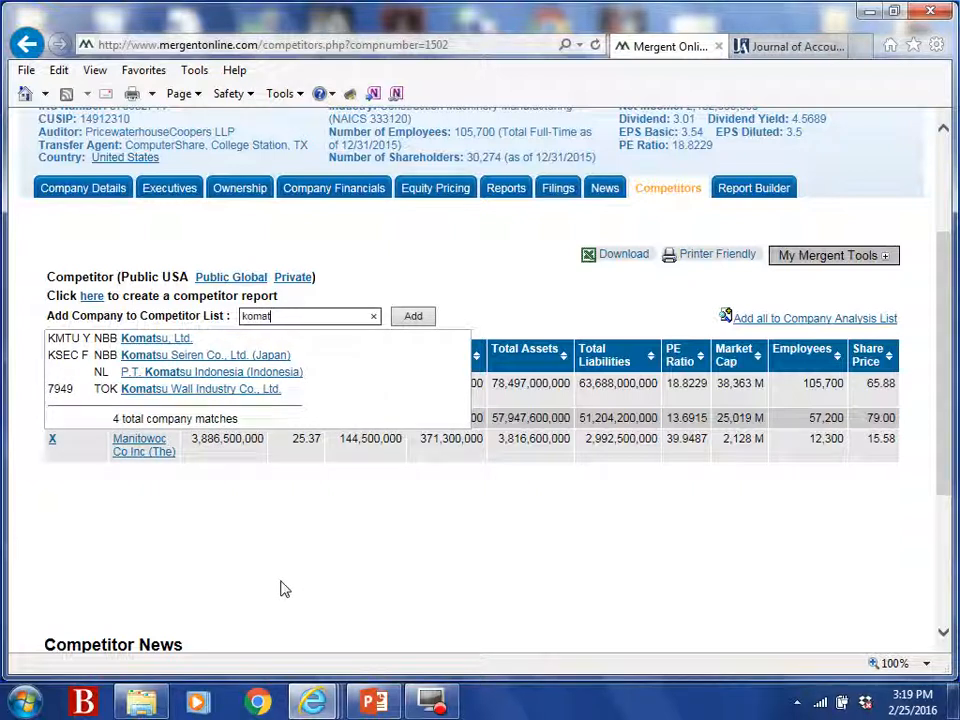
text(su)
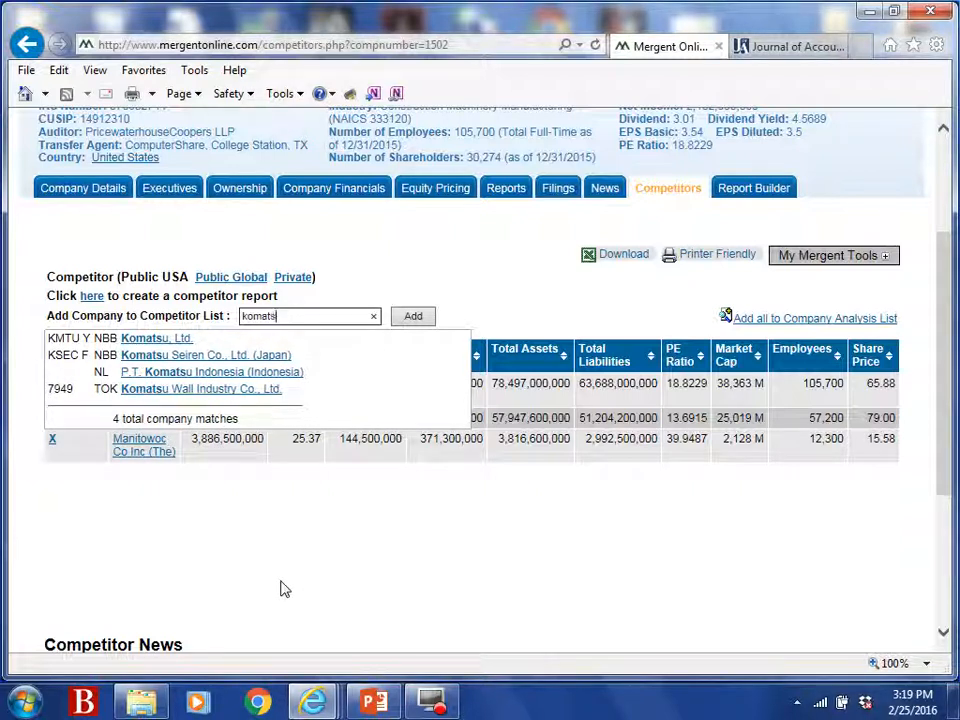
click(150, 342)
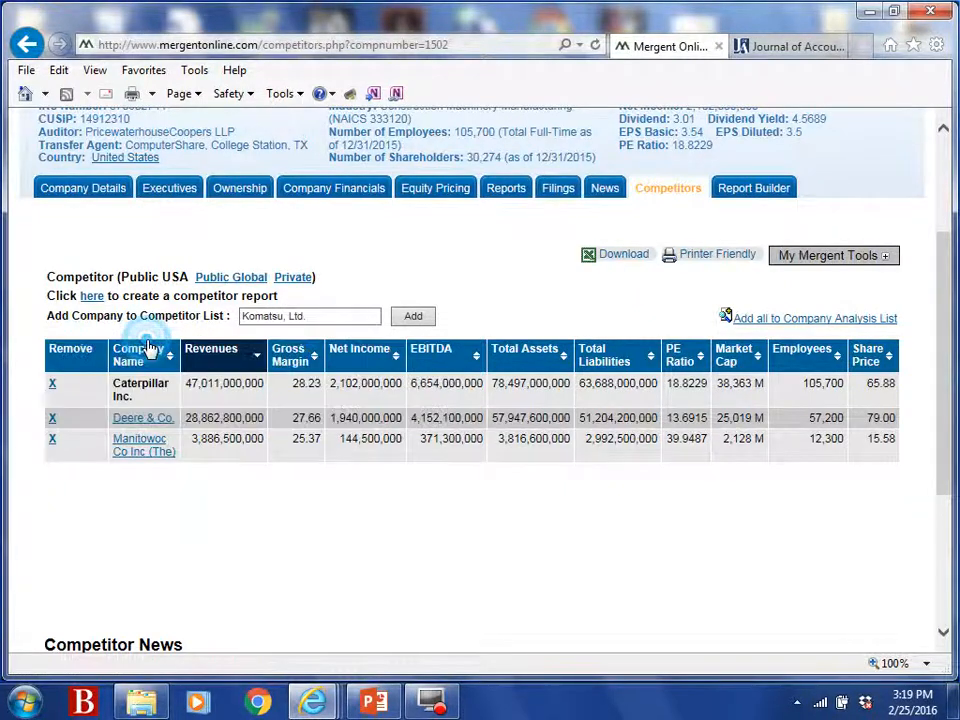
click(416, 316)
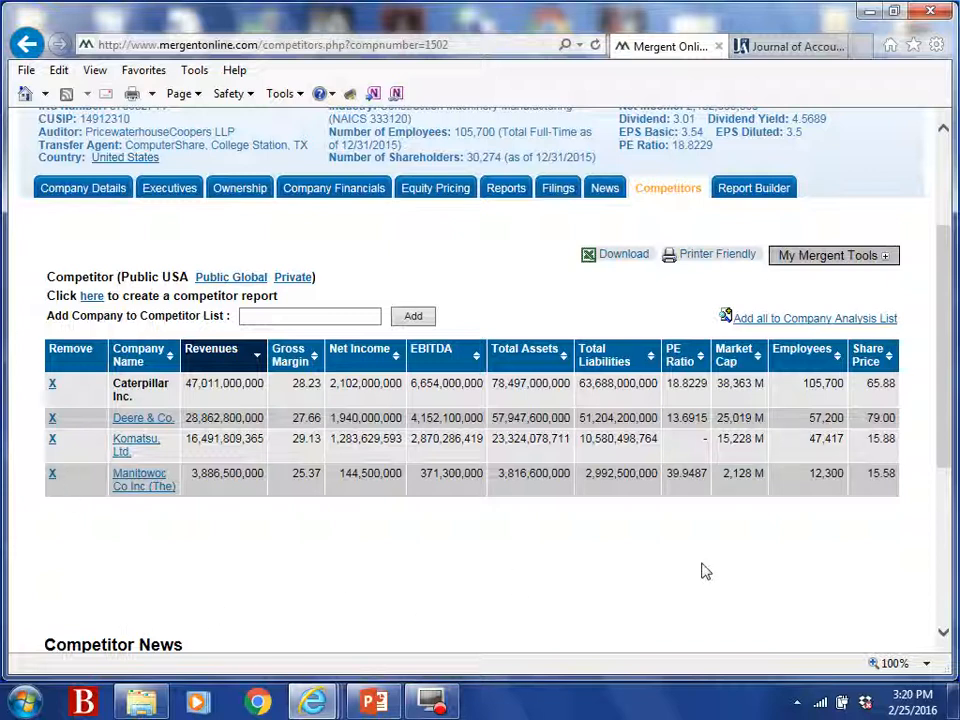
Add all listed companies to the Company Analysis List and open that list in the Company Comparison Report.
click(810, 322)
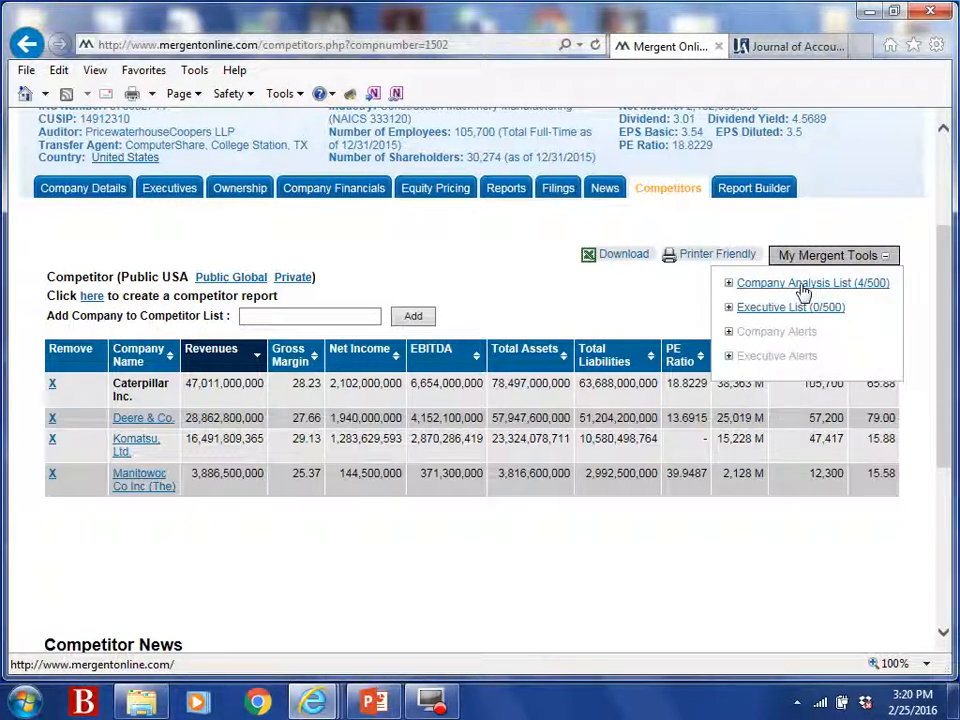
click(803, 287)
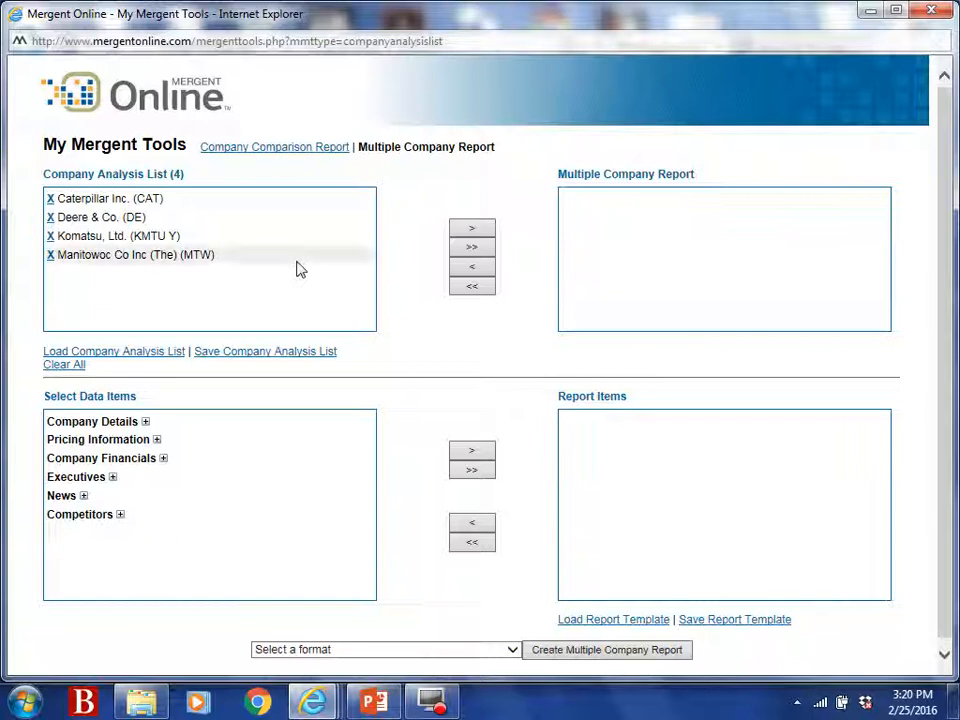
click(260, 150)
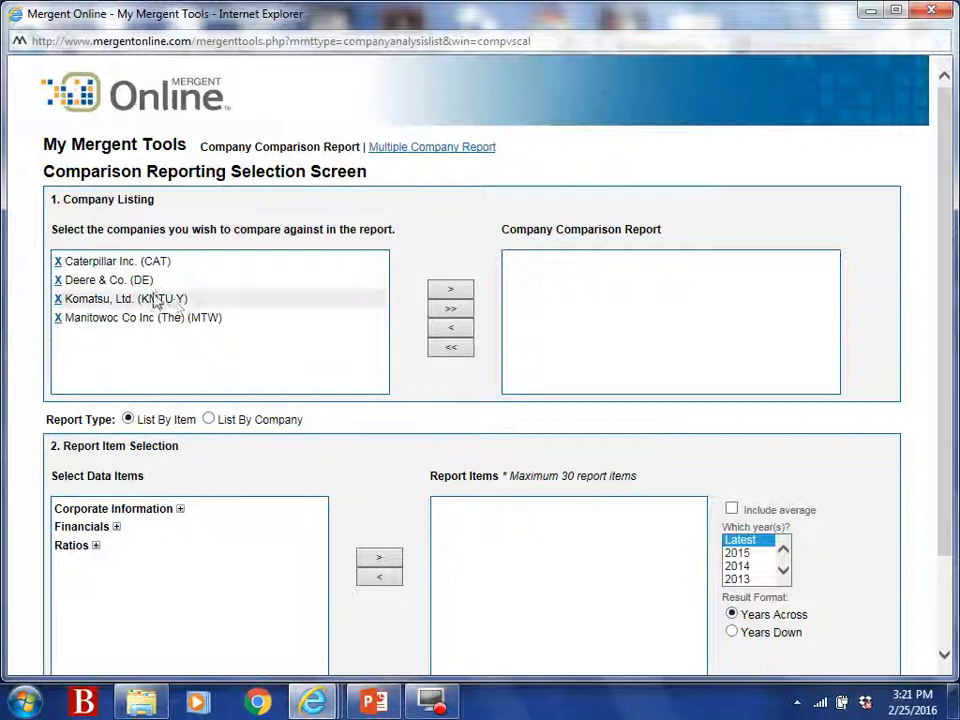
Include Deere & Co., Komatsu, Ltd. and Manitowoc Co Inc (The) in the company comparison report.
click(131, 282)
click(450, 289)
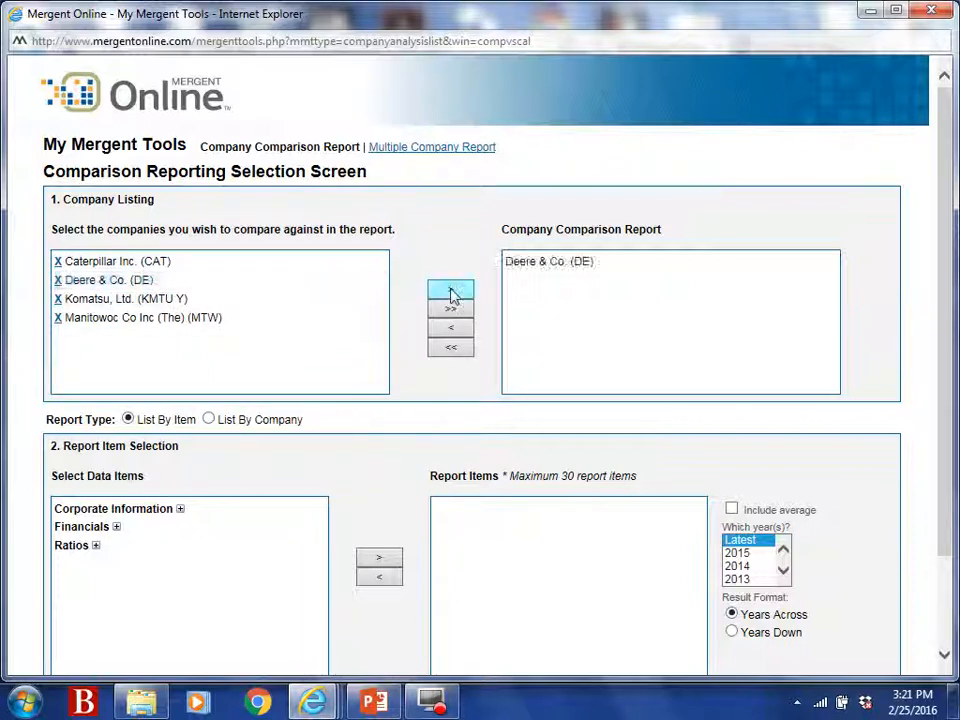
click(185, 300)
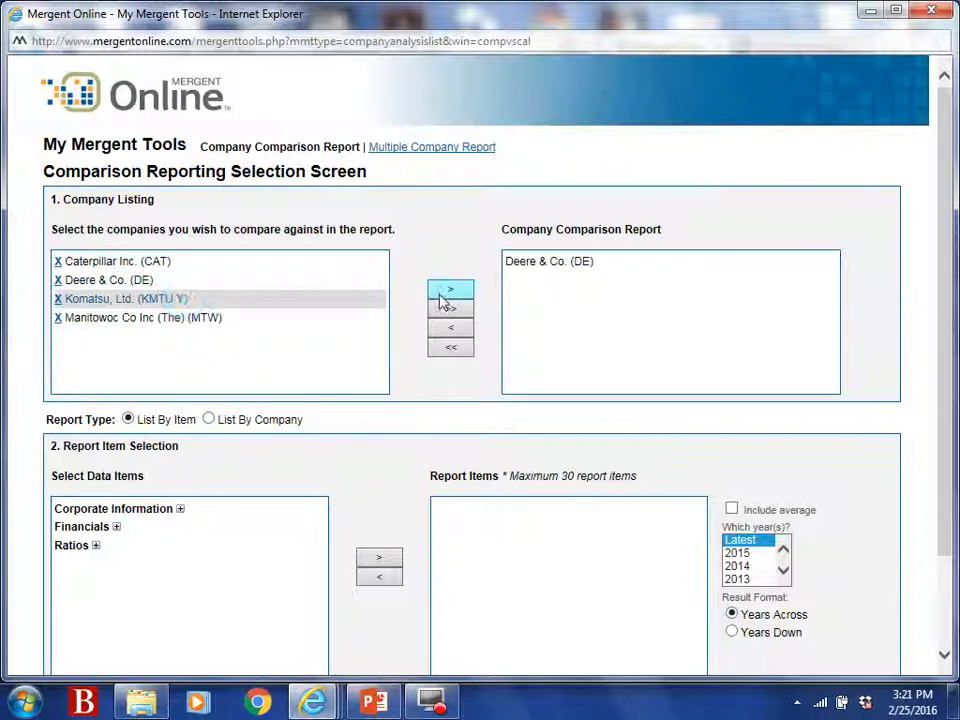
click(446, 292)
click(222, 320)
click(440, 293)
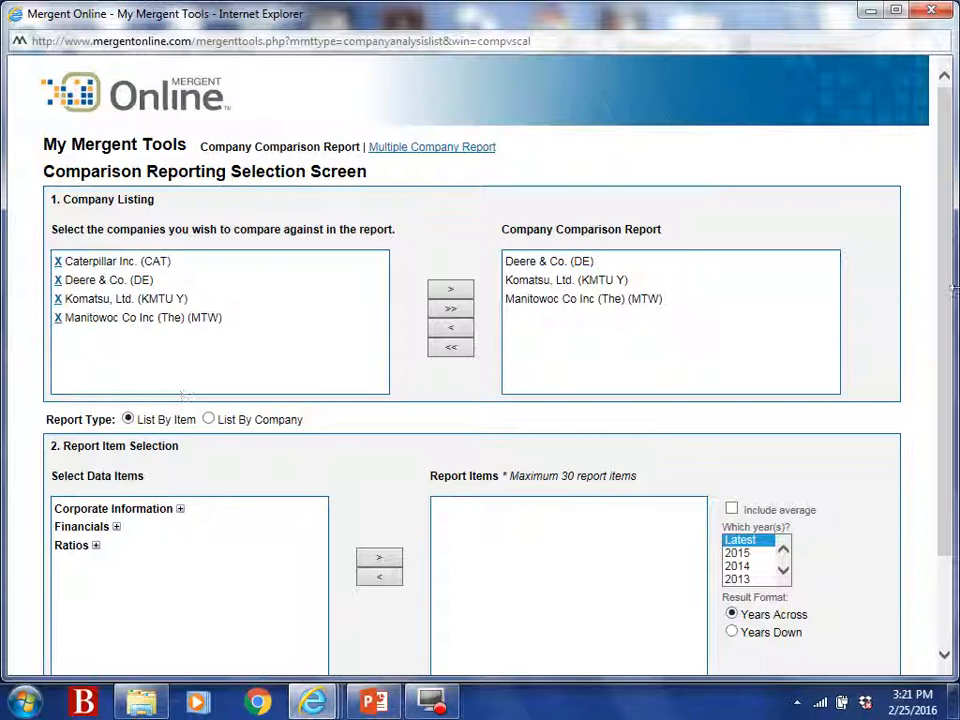
Add the ratios Gross Margin %, Operating Margin % and EBITDA Margin % to the comparison report items.
scroll(178, 398, down, 2)
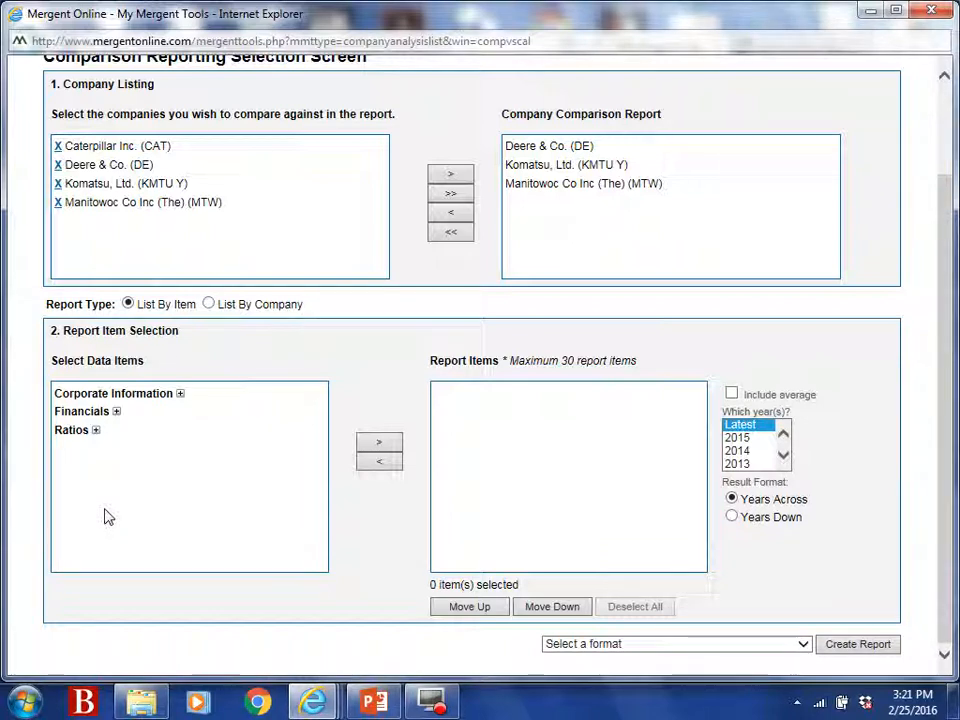
click(96, 430)
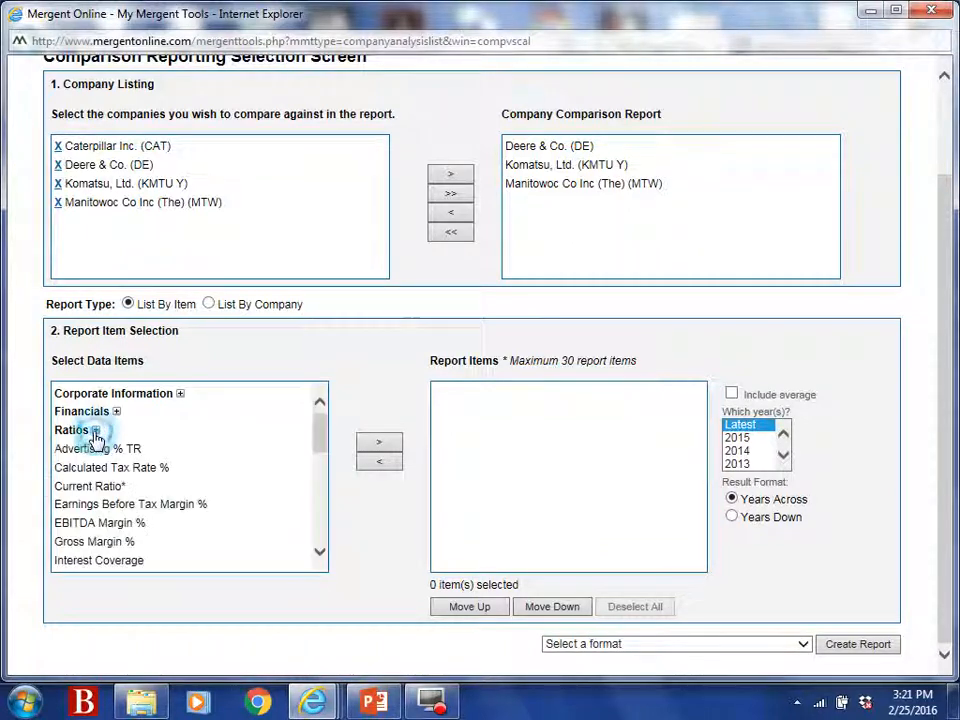
drag(321, 431, 322, 446)
click(183, 479)
click(379, 443)
drag(323, 455, 322, 500)
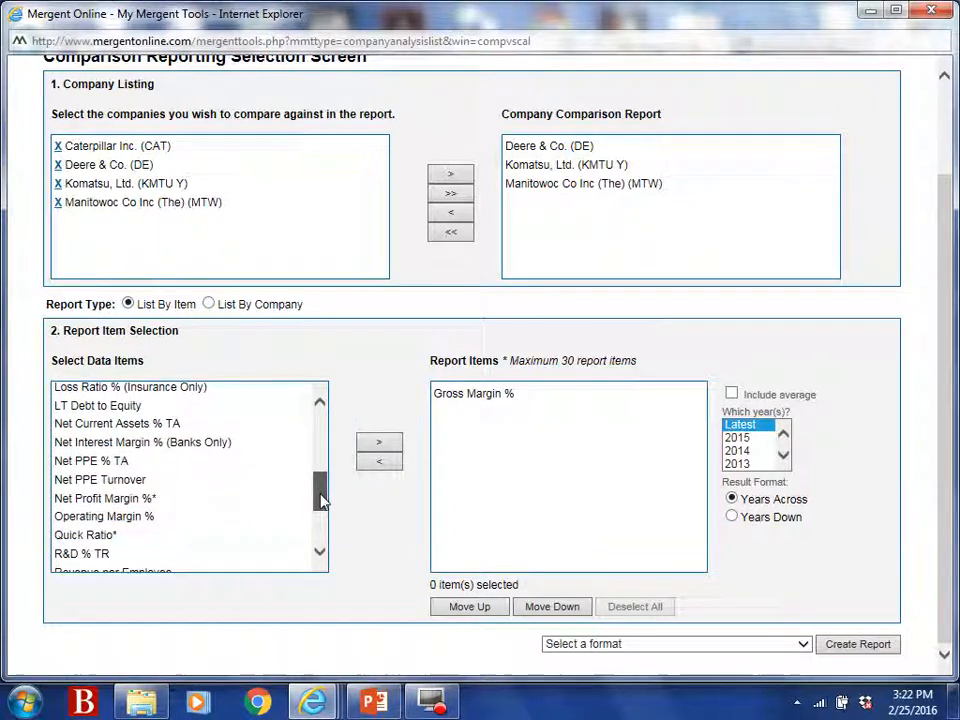
click(206, 517)
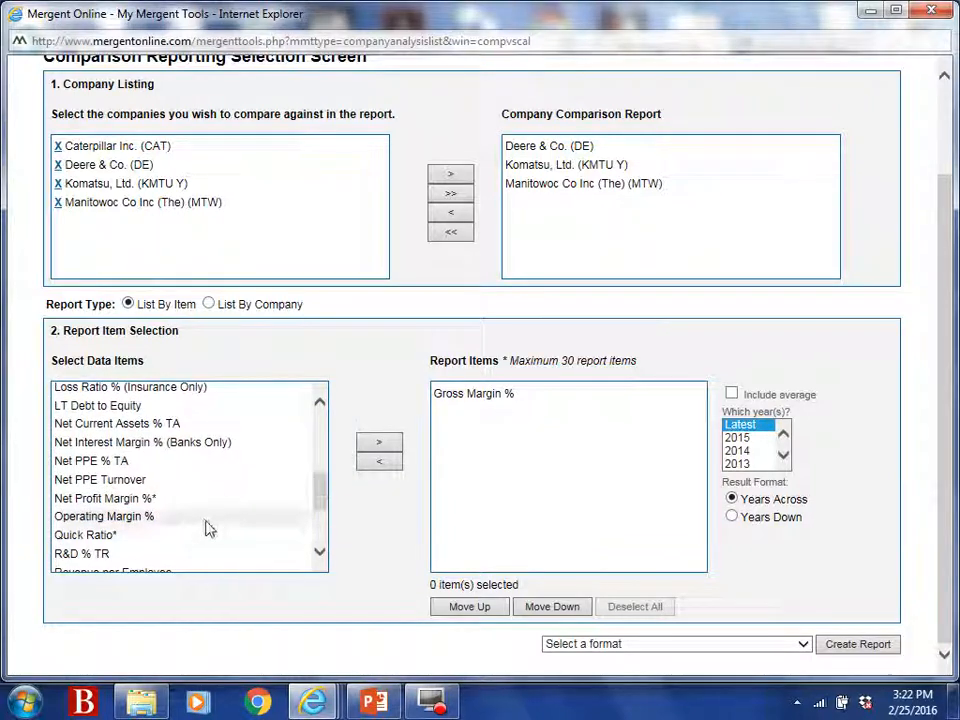
click(367, 452)
drag(313, 508, 317, 476)
click(167, 403)
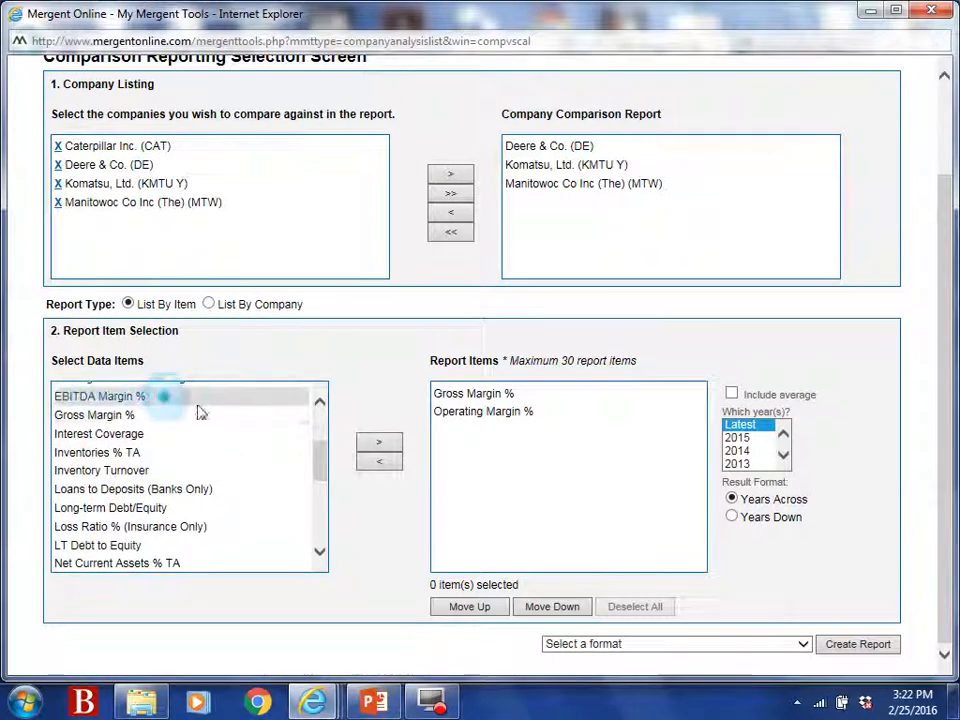
click(377, 446)
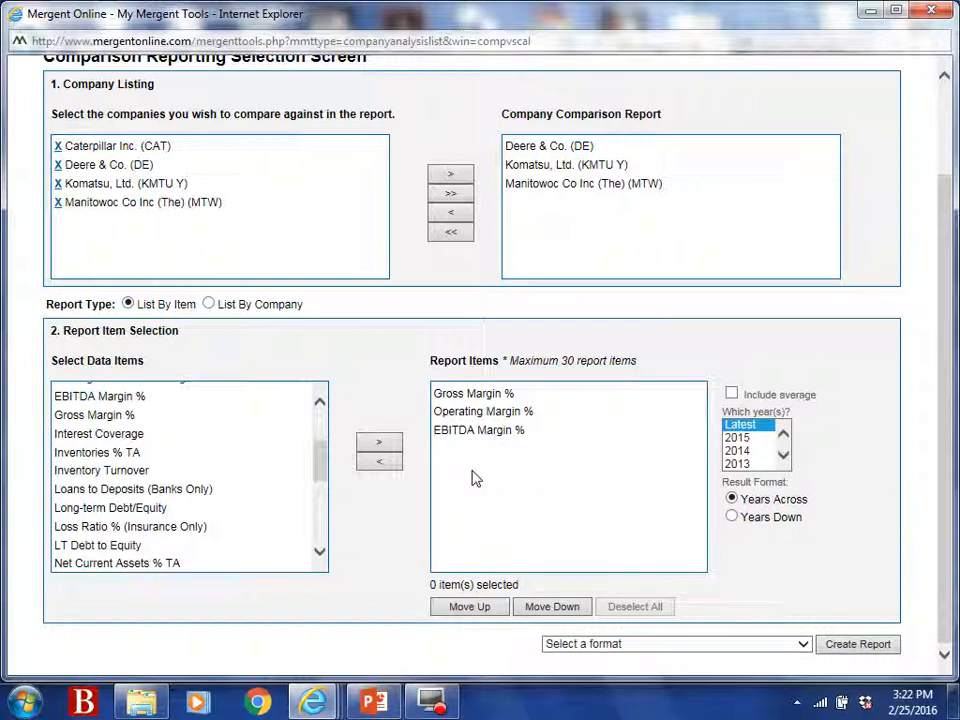
Add the ratios Net Profit Margin %* and Revenue per Employee to the comparison report items.
drag(317, 461, 322, 483)
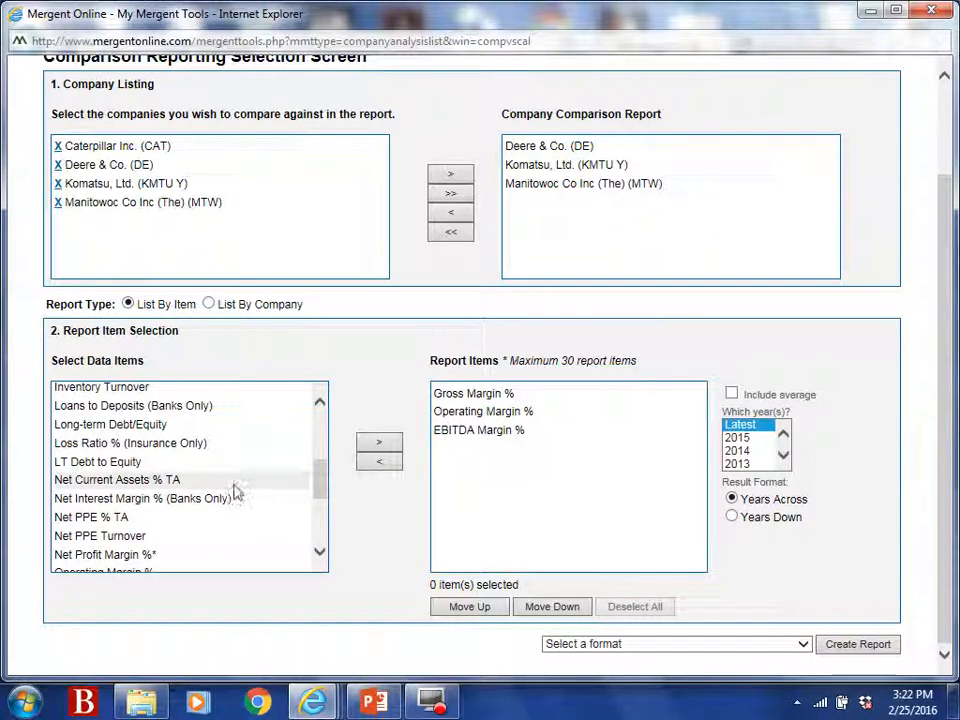
click(186, 554)
click(379, 442)
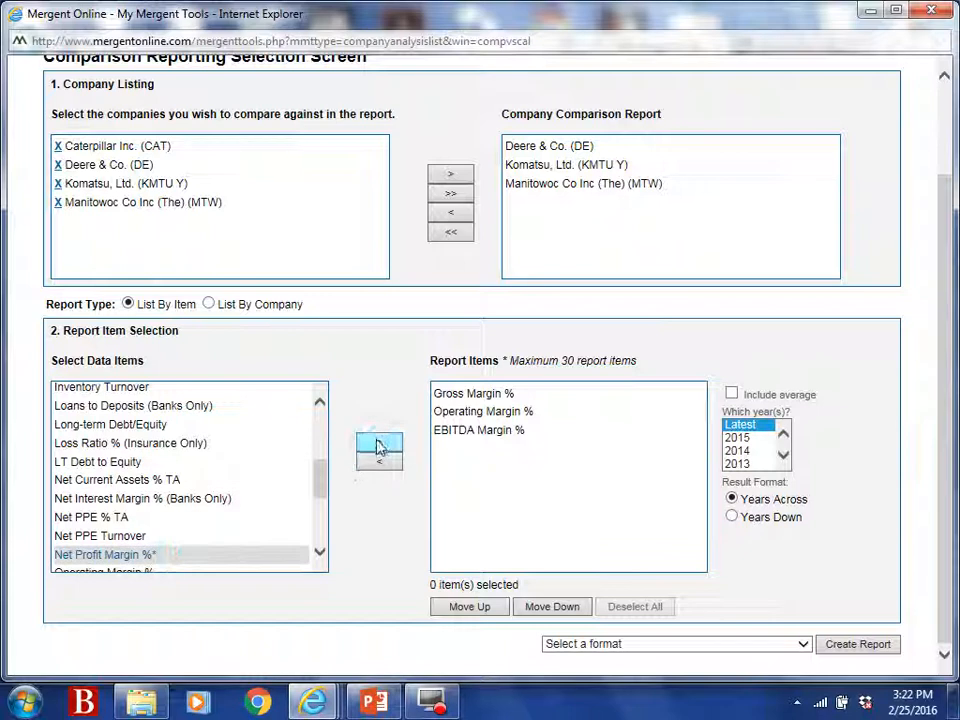
drag(326, 476, 325, 500)
click(253, 525)
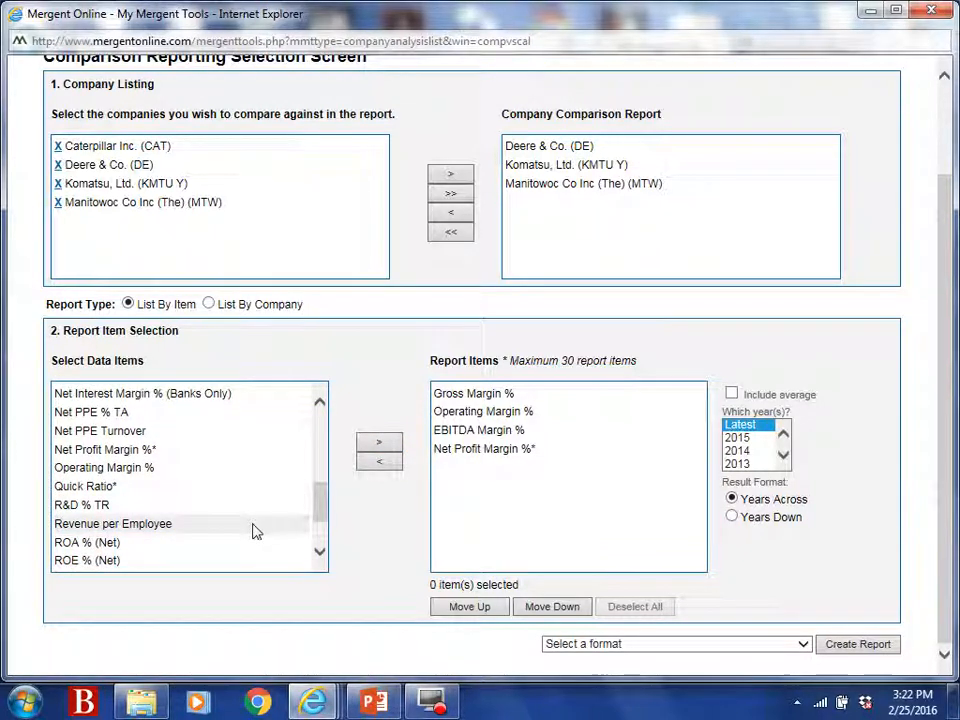
click(366, 450)
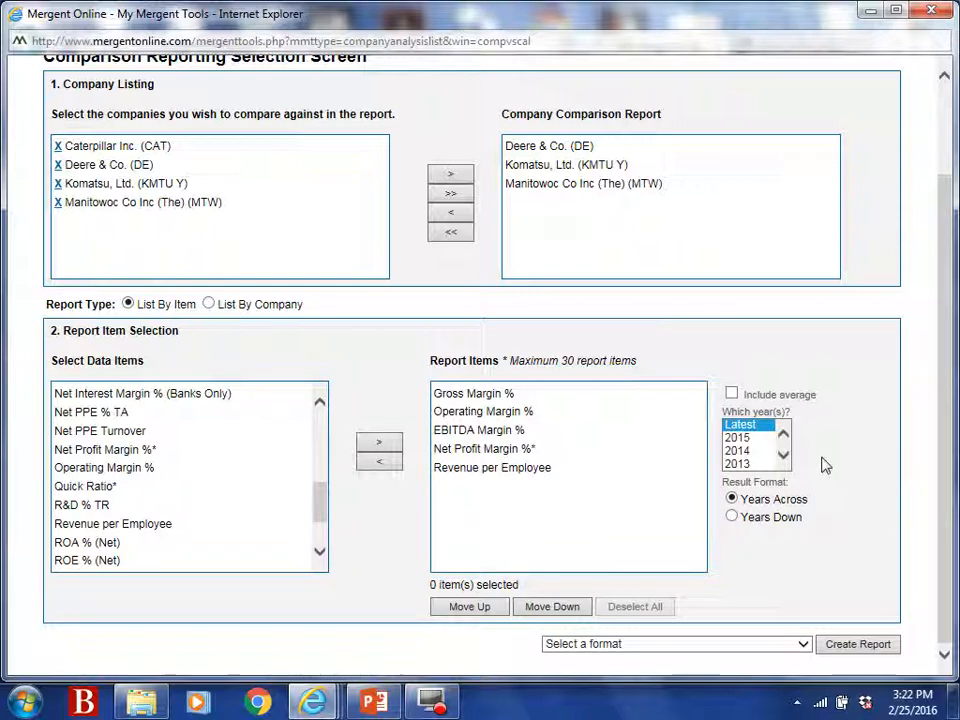
Set the report years to 2015, 2014 and 2013 and include the average.
click(784, 455)
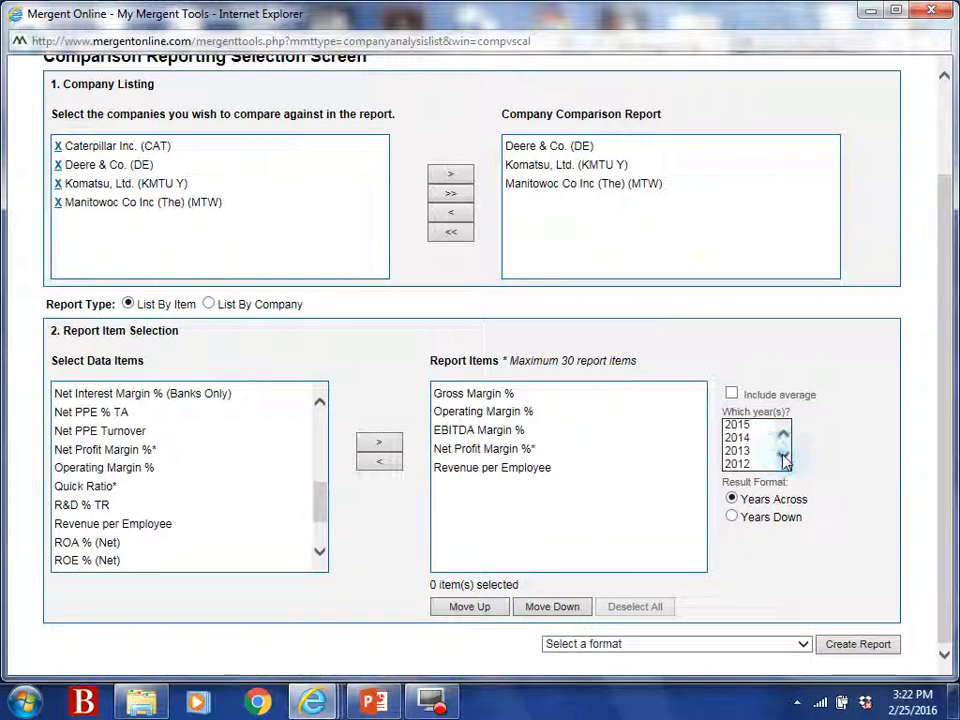
click(745, 425)
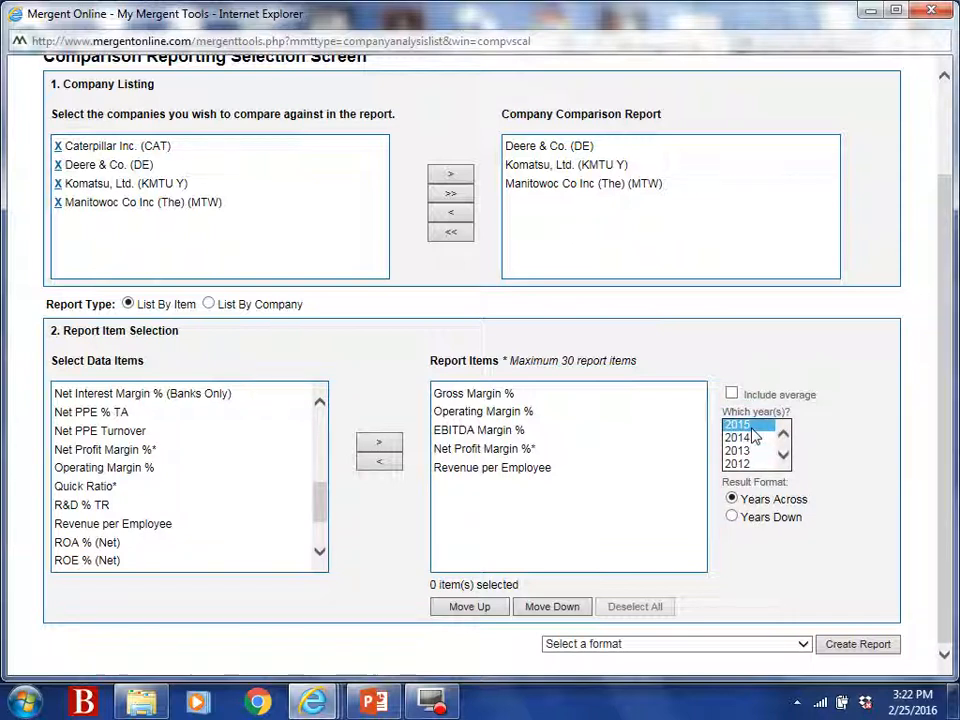
ctrl+click(752, 438)
ctrl+click(752, 452)
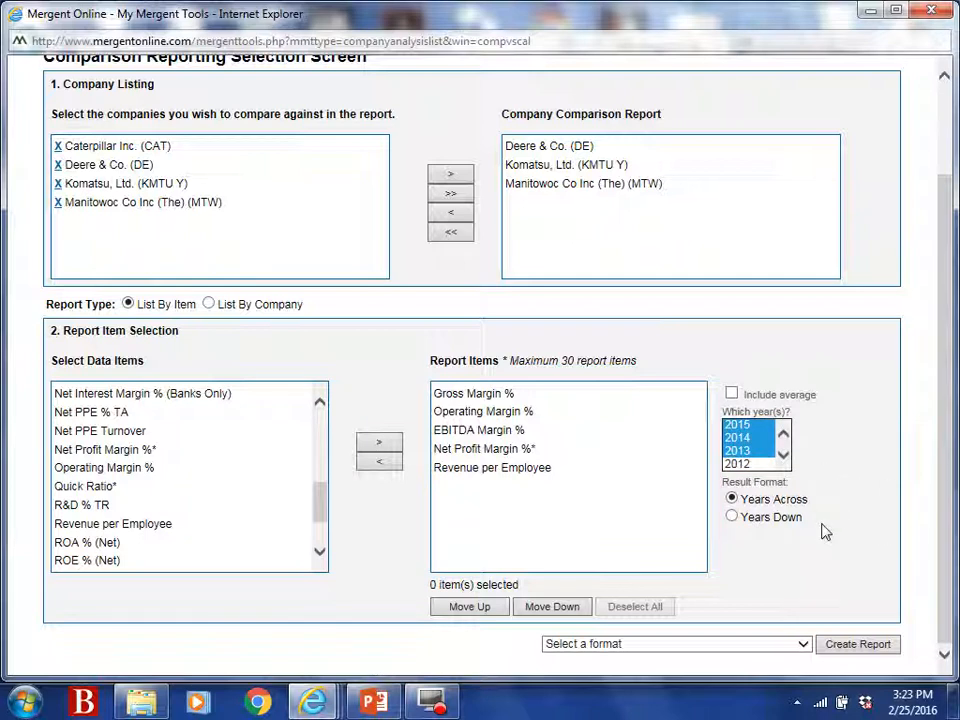
click(732, 395)
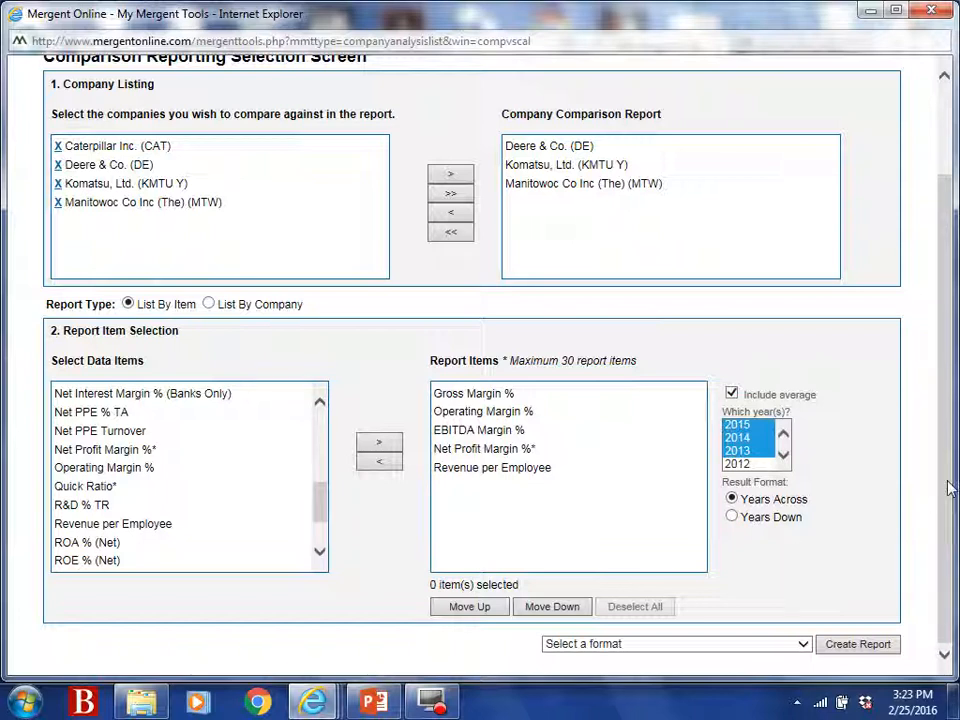
Create the comparison report in Microsoft Excel format and open the saved file in Excel for editing.
click(800, 644)
click(768, 657)
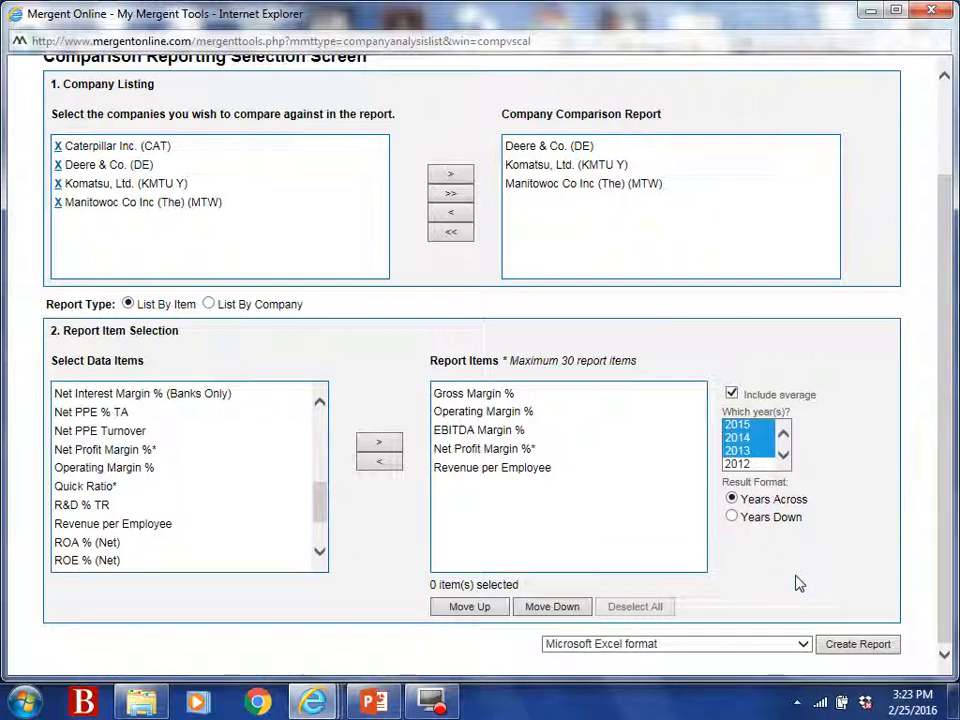
click(843, 648)
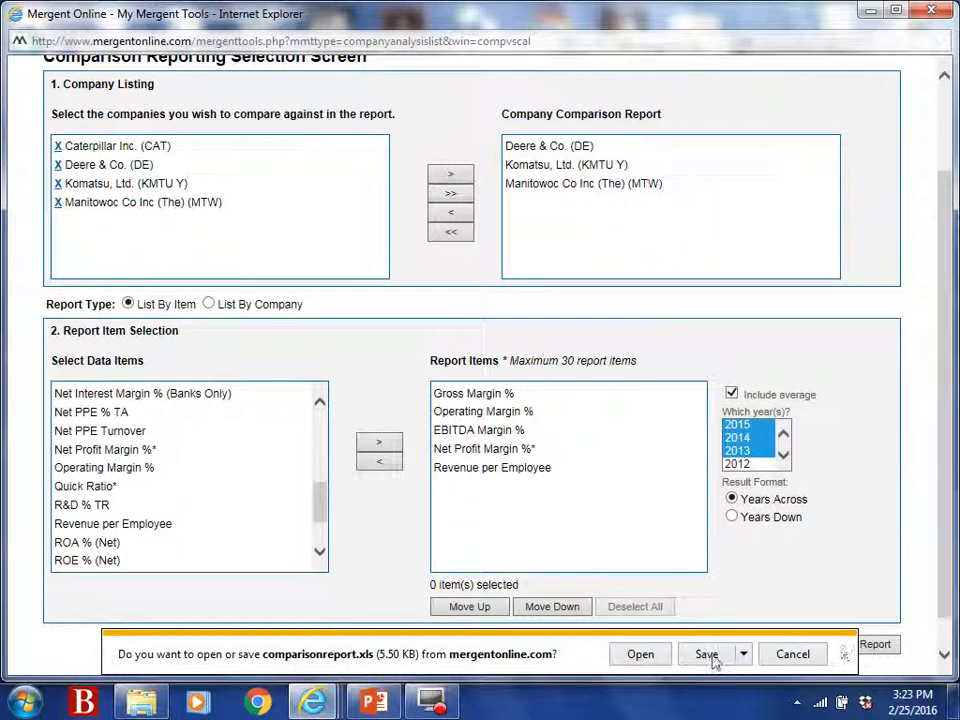
click(728, 655)
click(561, 655)
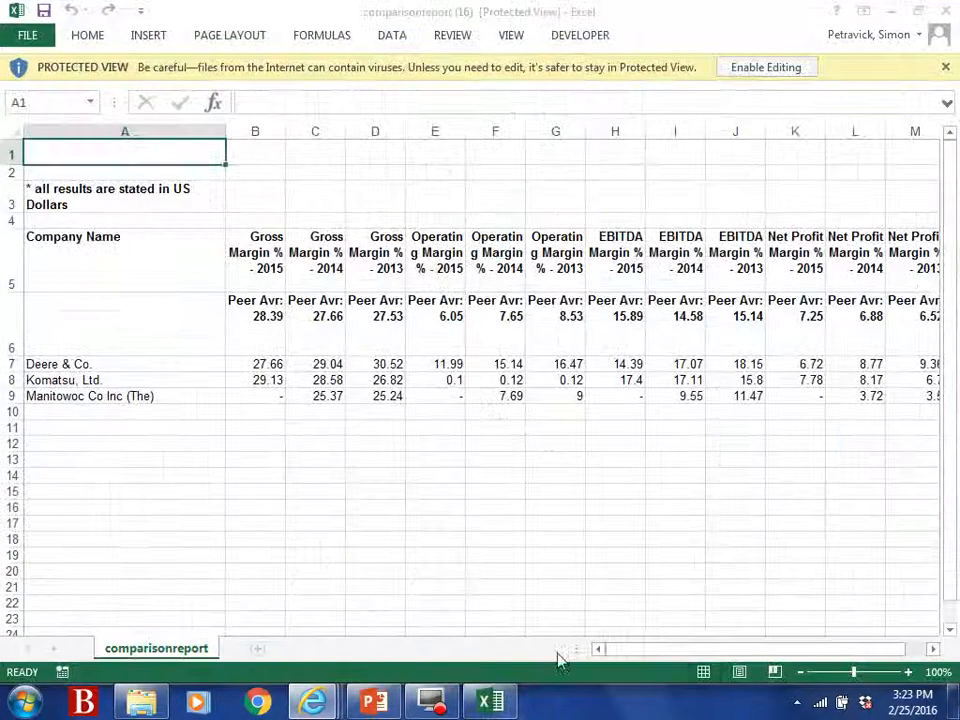
click(766, 67)
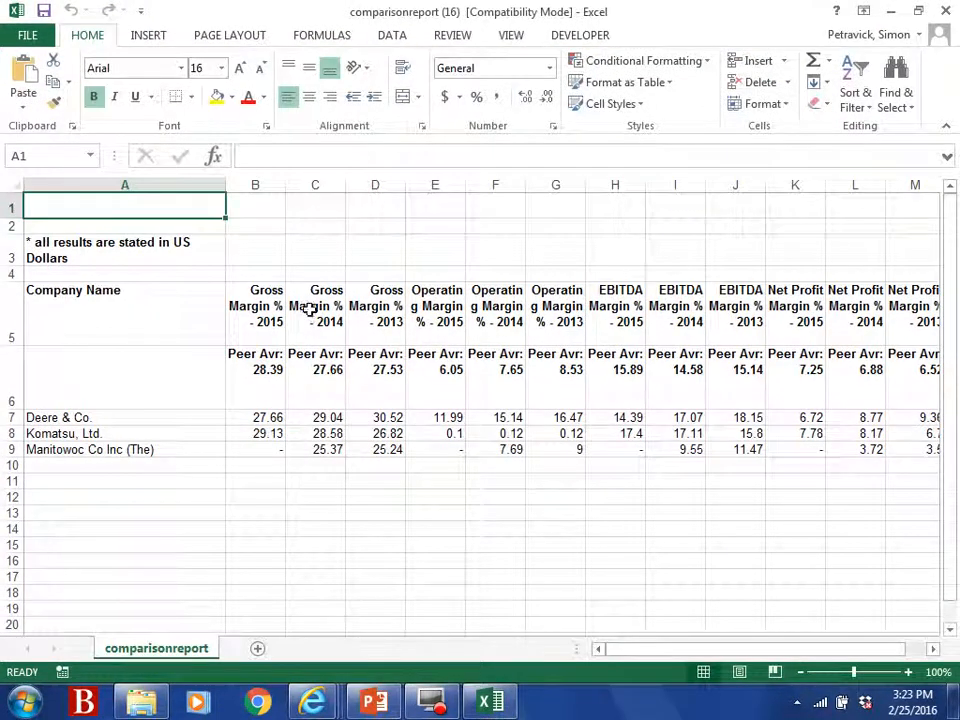
Widen the 2015, 2014 and 2013 Operating Margin % columns so the word "Operating" fits on one line.
click(255, 452)
click(424, 453)
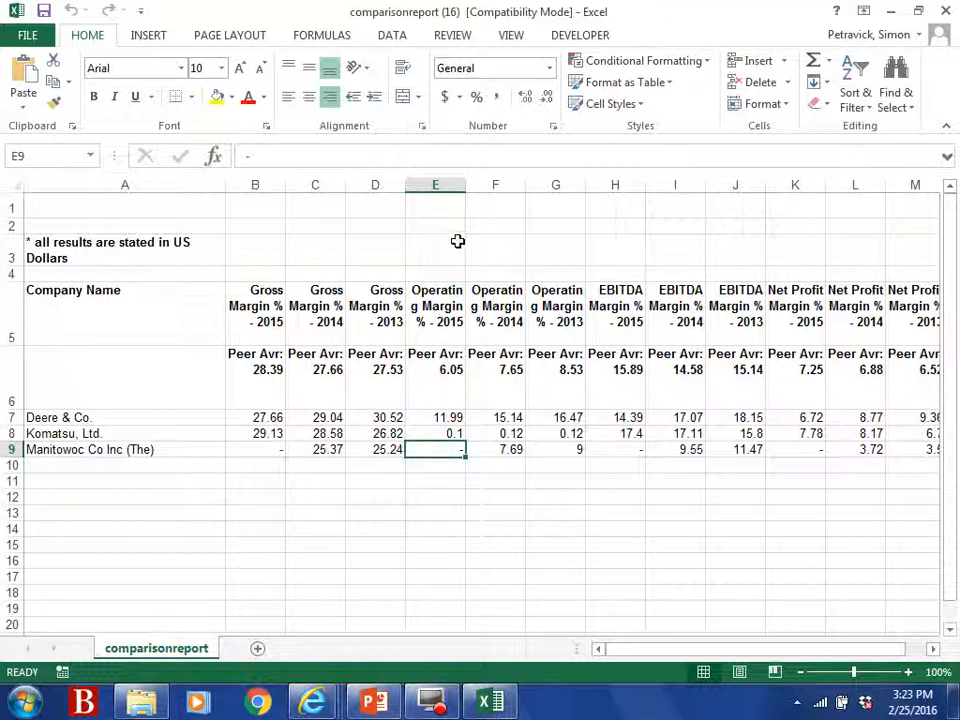
drag(466, 187, 549, 187)
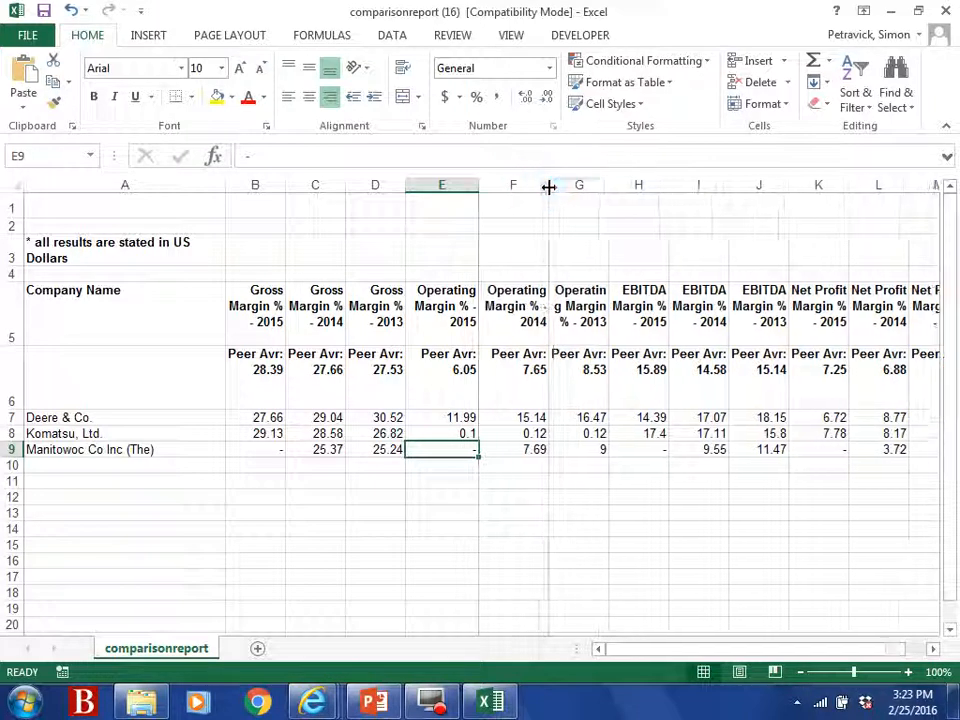
drag(611, 186, 624, 185)
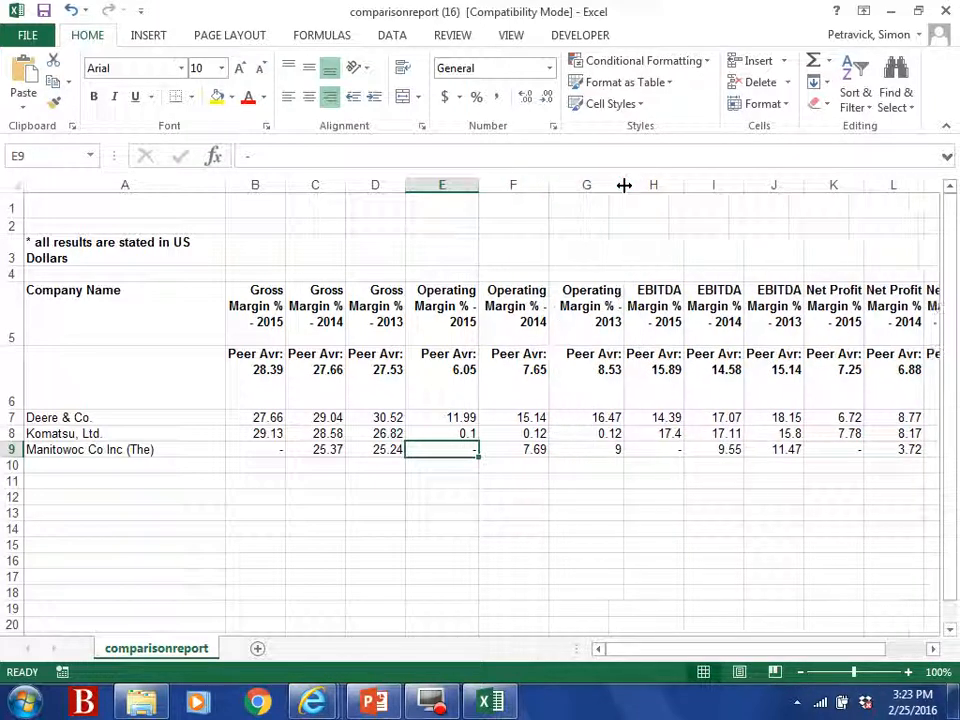
Insert a blank column before the Operating Margin % - 2015 column.
click(442, 185)
right_click(443, 186)
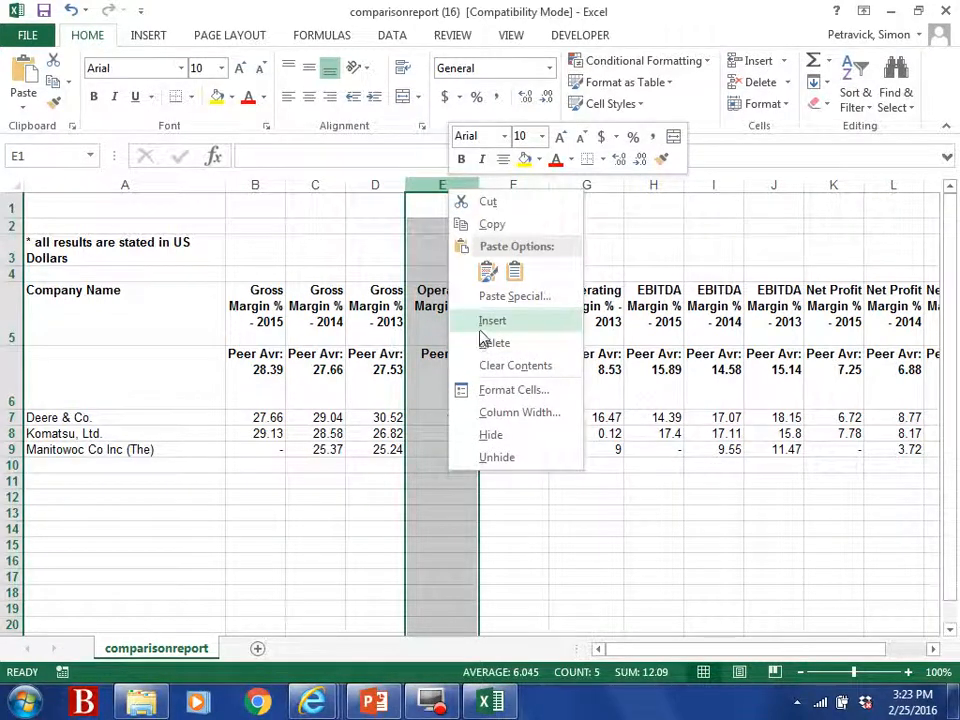
click(486, 321)
Examine the Gross Margin % peer averages across 2015, 2014 and 2013.
click(392, 390)
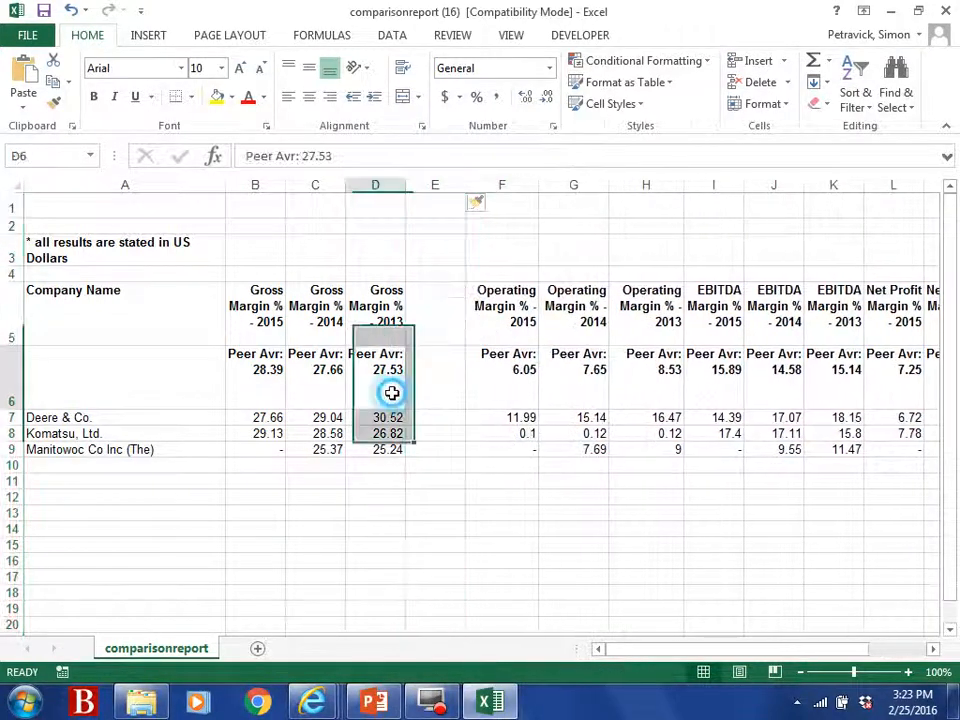
click(248, 394)
key(Right)
key(Right)
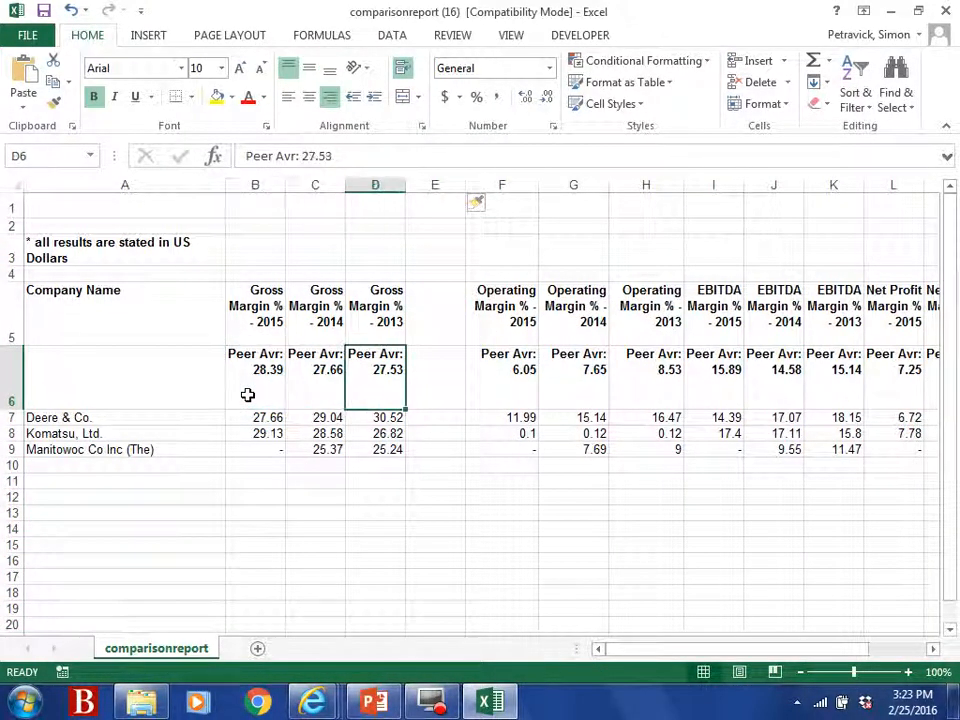
key(Left)
key(Right)
key(Left)
key(Left)
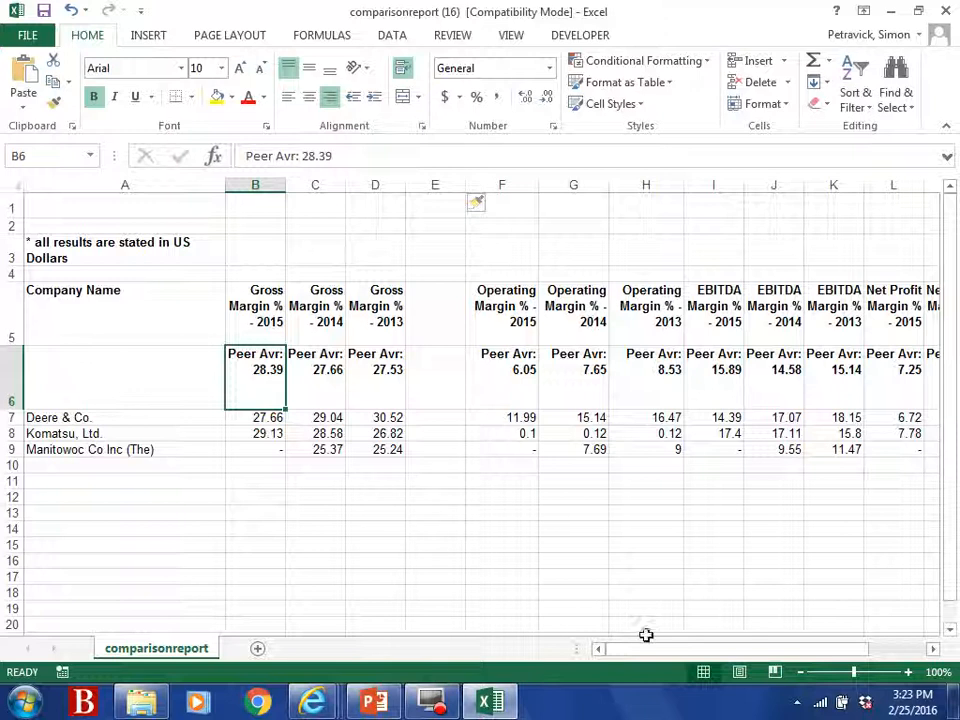
Insert a blank column before the EBITDA Margin % - 2015 column.
drag(729, 650, 769, 651)
click(463, 186)
right_click(463, 186)
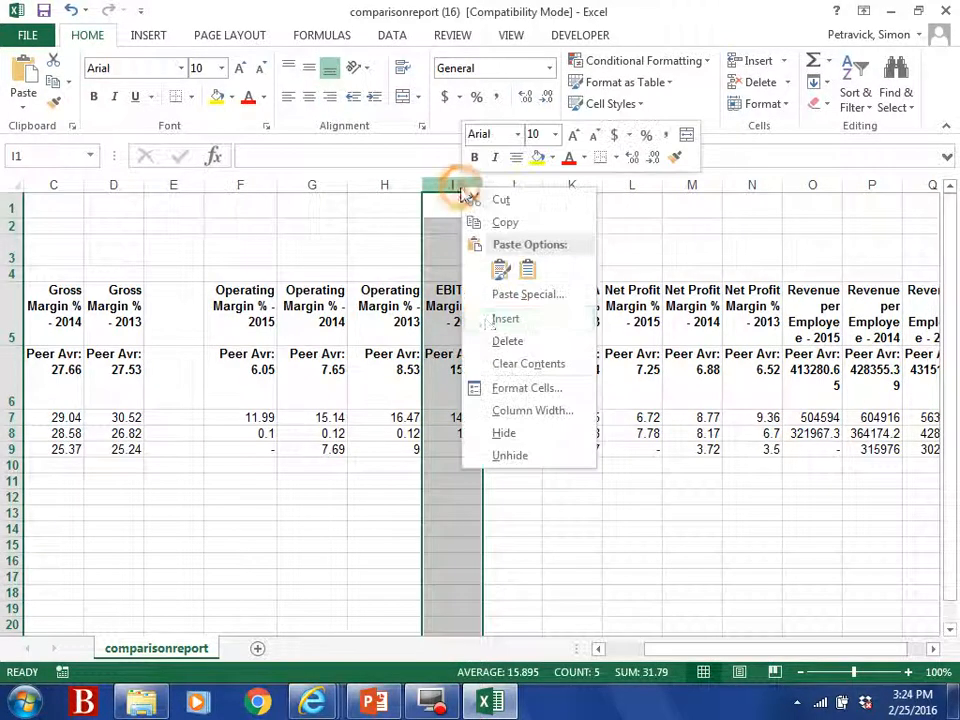
click(488, 319)
click(444, 448)
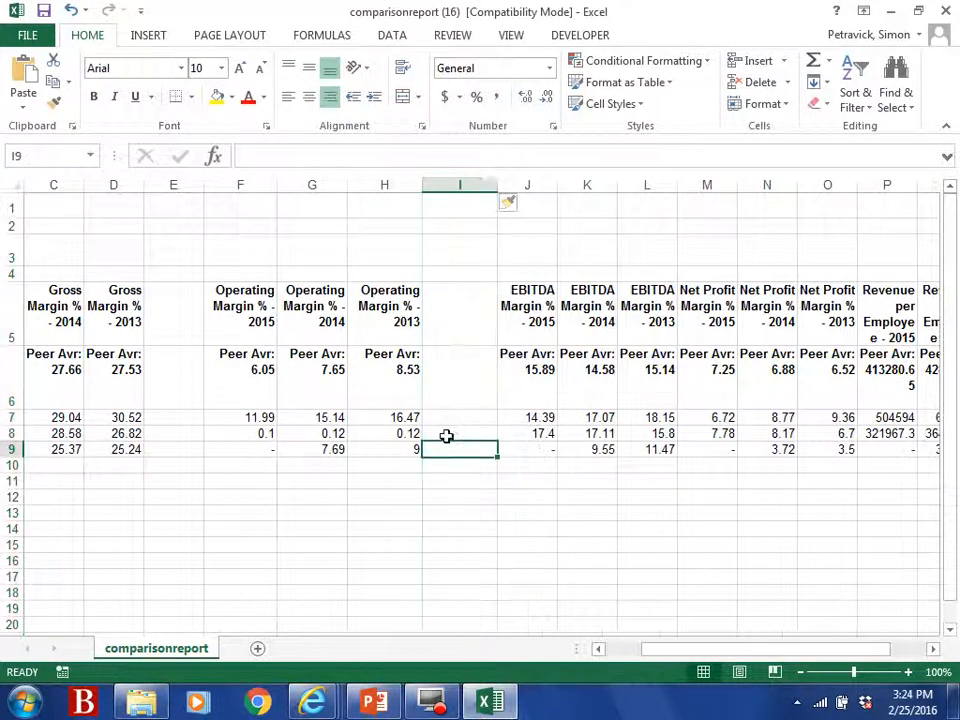
Examine the Operating Margin % peer averages for 2015 to 2013 and the individual company figures for 2013.
click(231, 373)
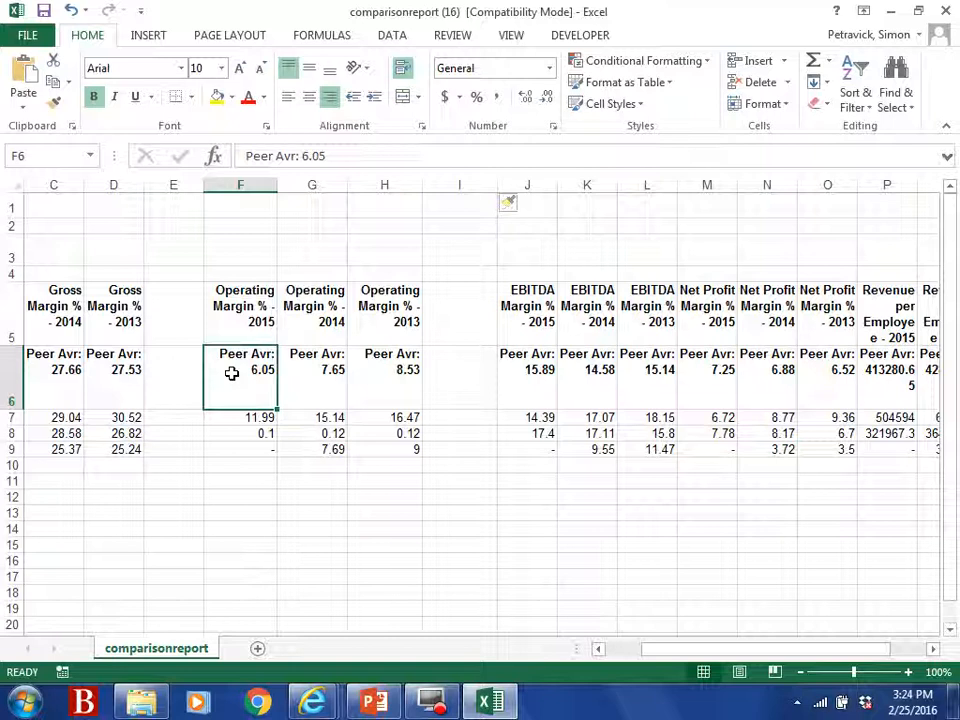
key(Right)
key(Right)
key(Left)
key(Left)
key(Right)
key(Right)
key(Left)
key(Right)
key(Left)
key(Left)
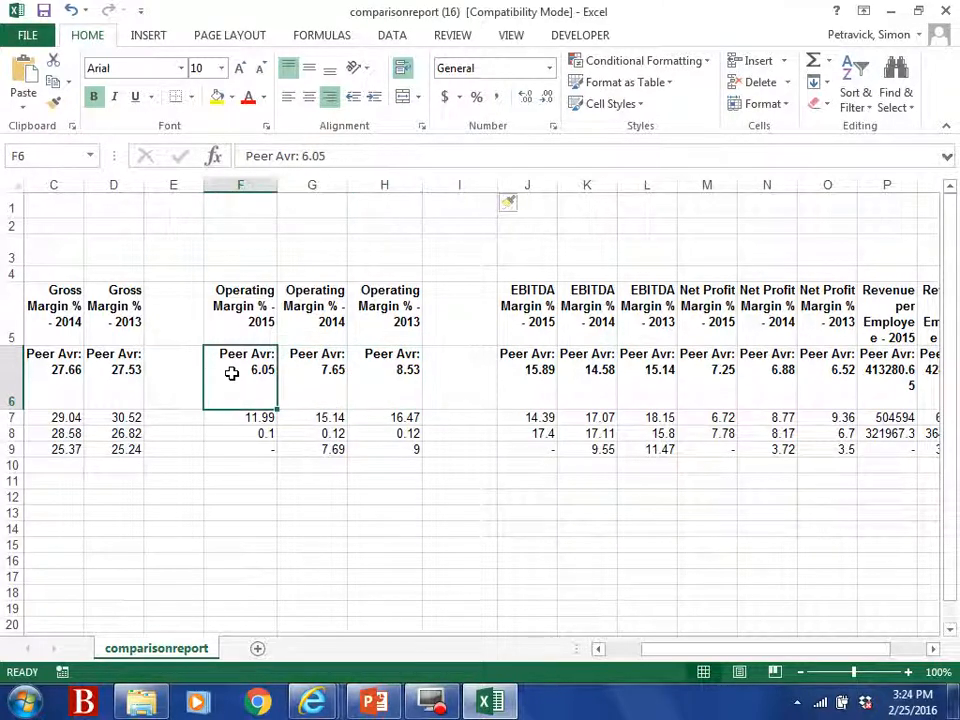
key(Right)
key(Right)
key(Left)
key(Left)
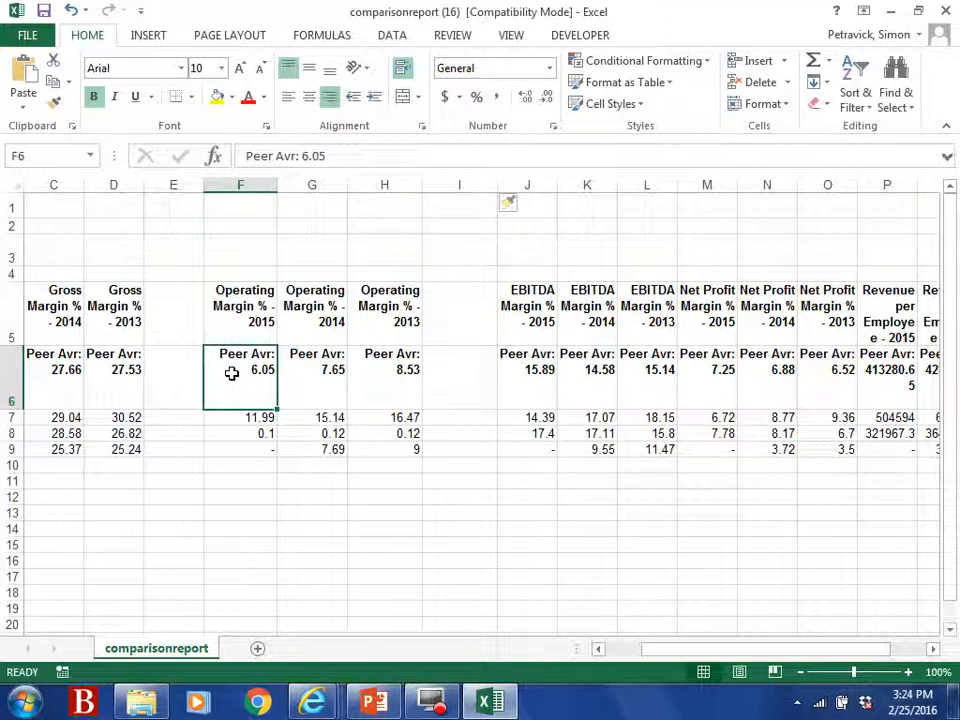
key(Right)
key(Right)
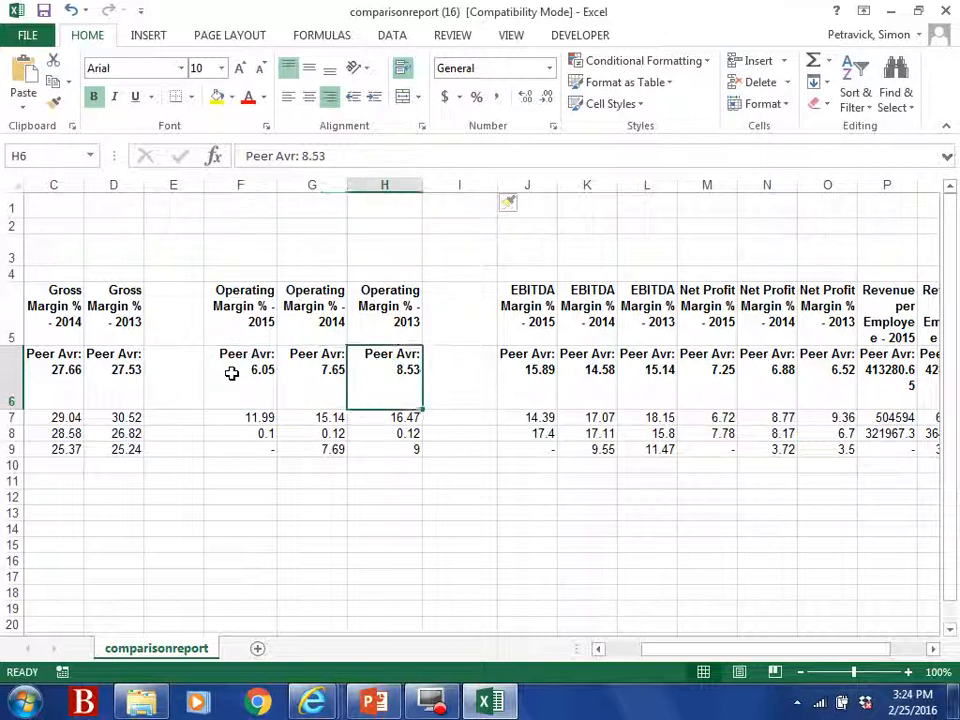
key(Down)
key(Down)
key(Down)
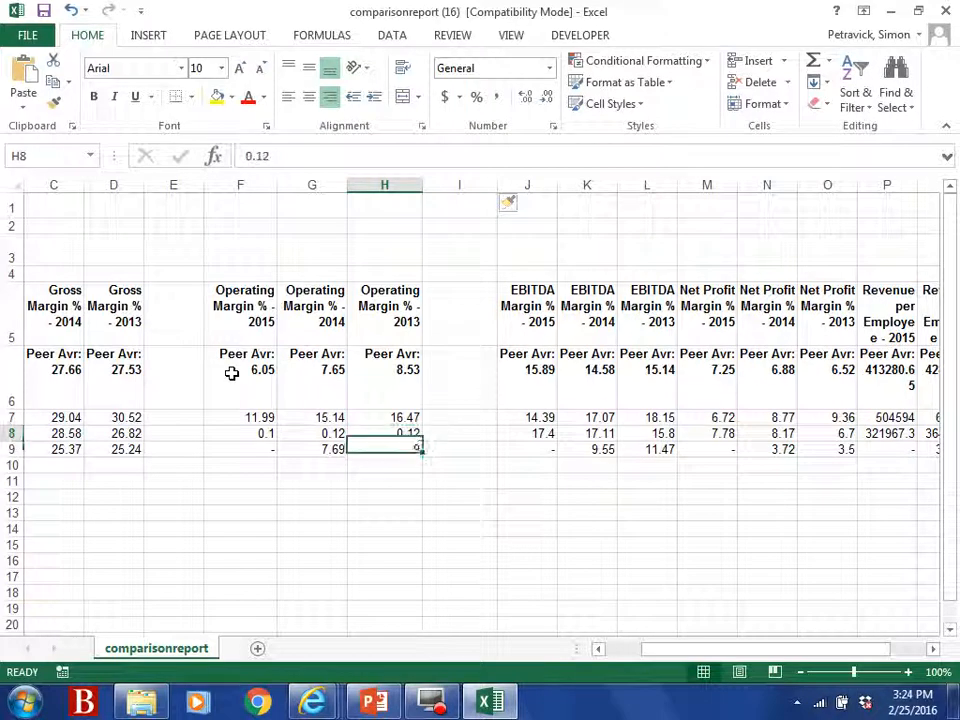
key(Up)
key(Up)
key(Up)
Insert a blank column before the Net Profit Margin % - 2015 column.
key(Right)
key(Right)
key(Right)
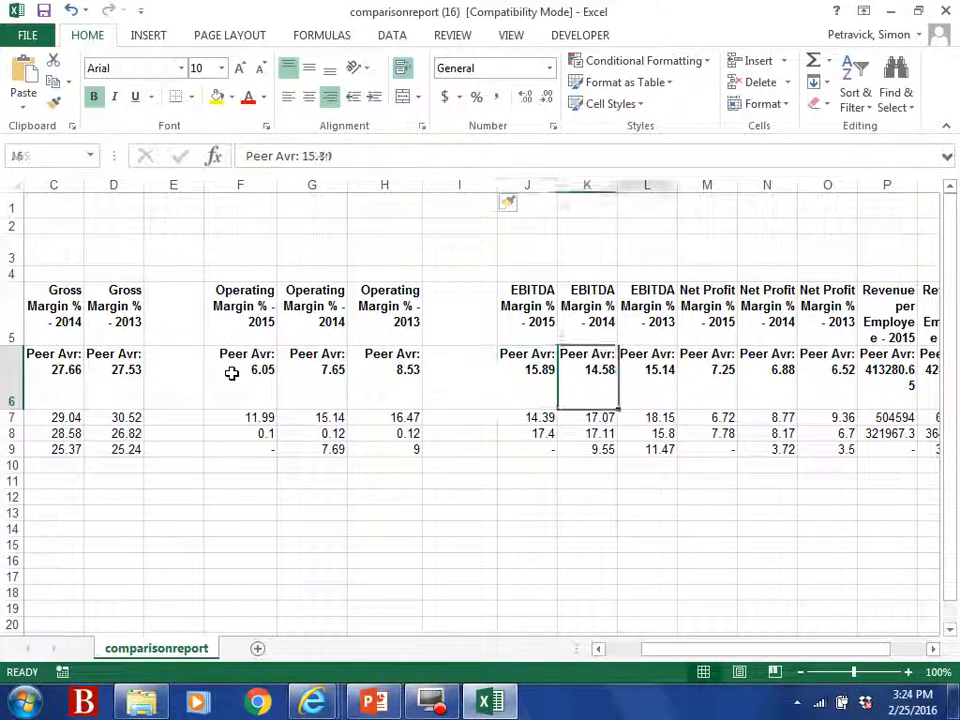
key(Right)
key(Right)
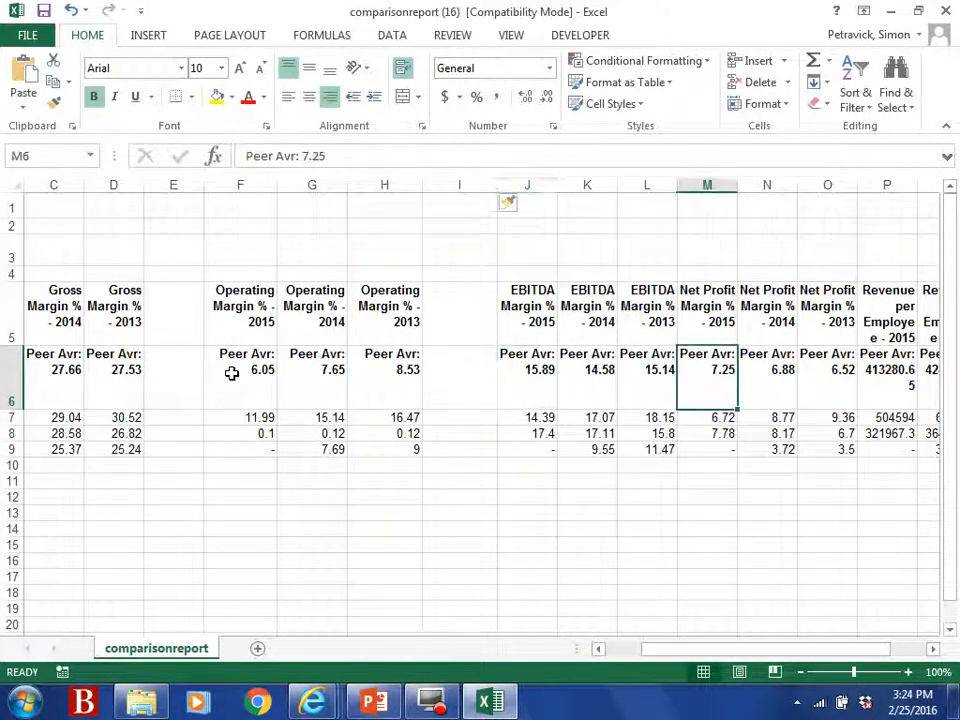
click(720, 184)
right_click(709, 220)
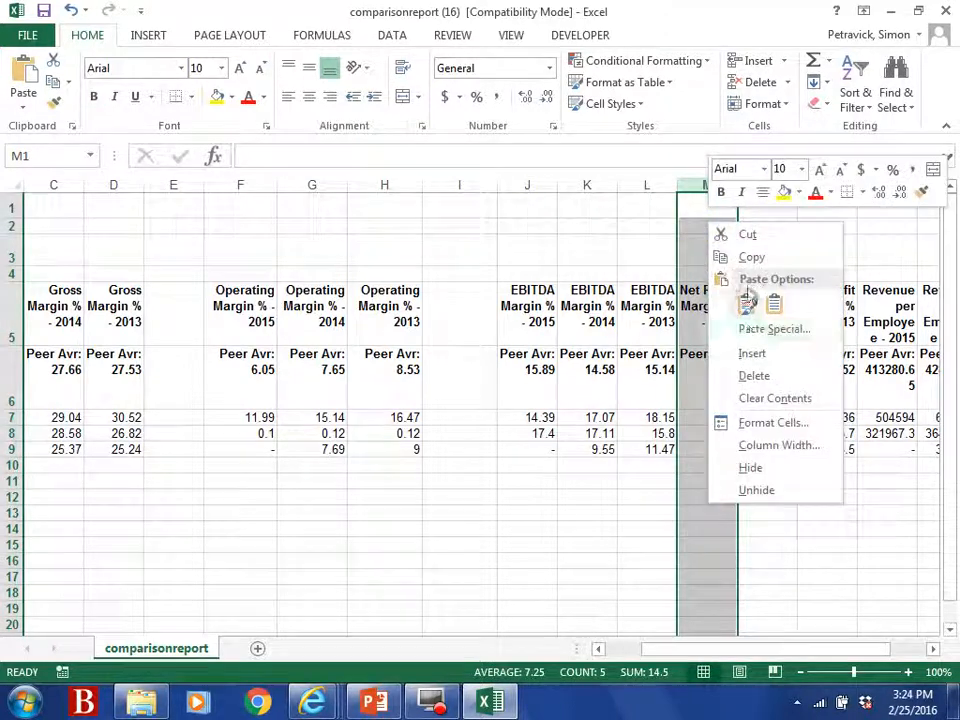
click(745, 355)
click(688, 358)
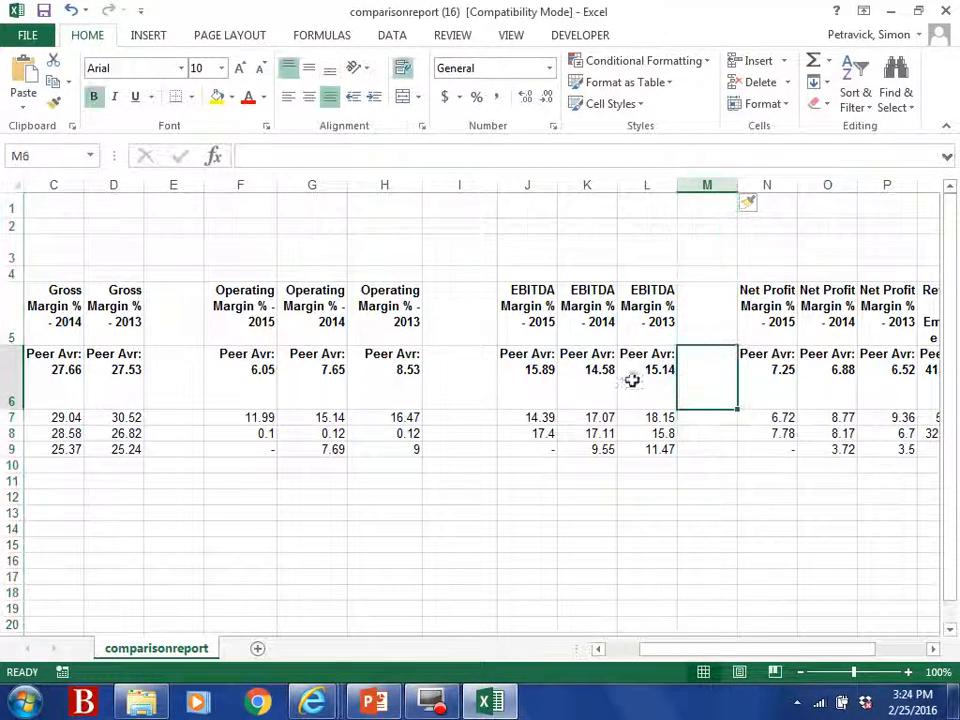
Insert a blank column before the Revenue per Employee - 2015 column.
key(Right)
key(Right)
key(Right)
key(Right)
key(Right)
key(Right)
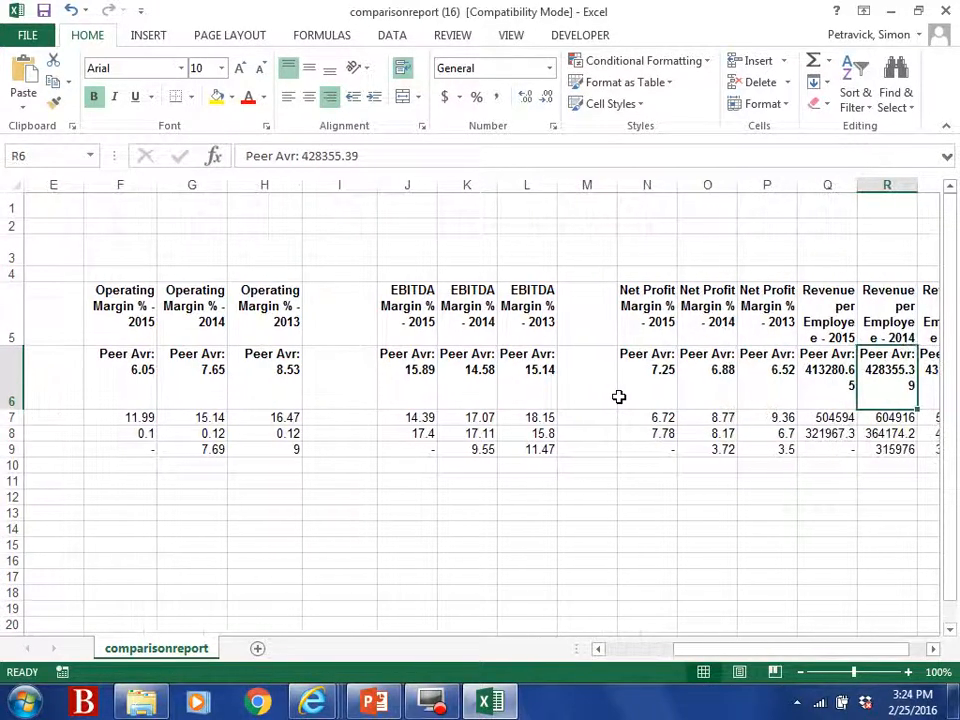
click(779, 185)
right_click(785, 187)
click(808, 318)
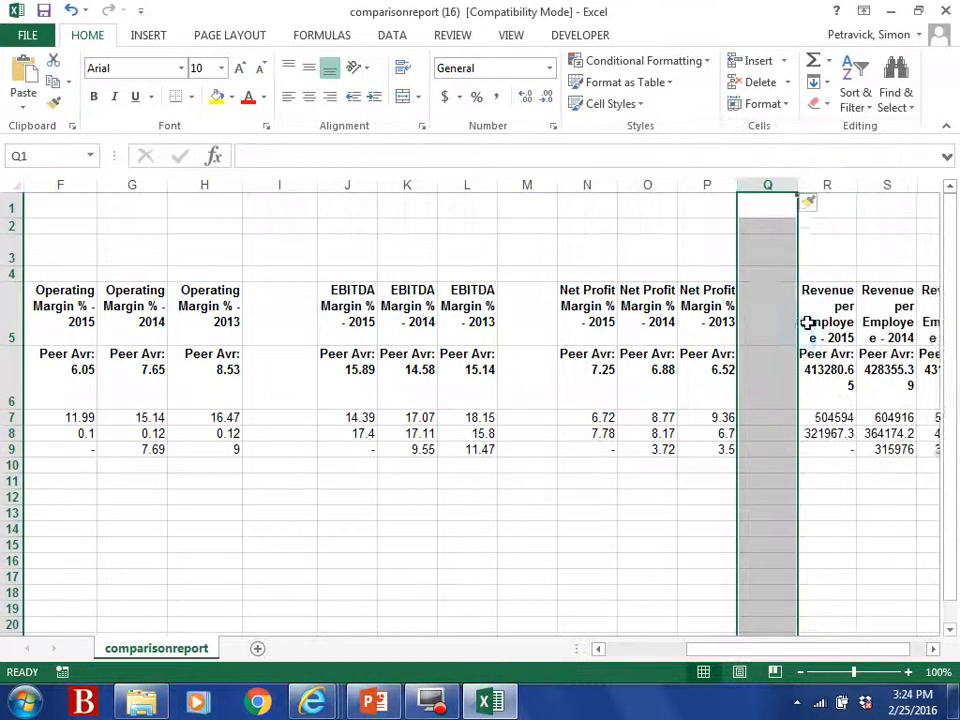
drag(790, 325, 782, 354)
Examine the Net Profit Margin % peer averages for 2015 to 2013 and the individual company figures below them.
click(722, 396)
key(Left)
key(Left)
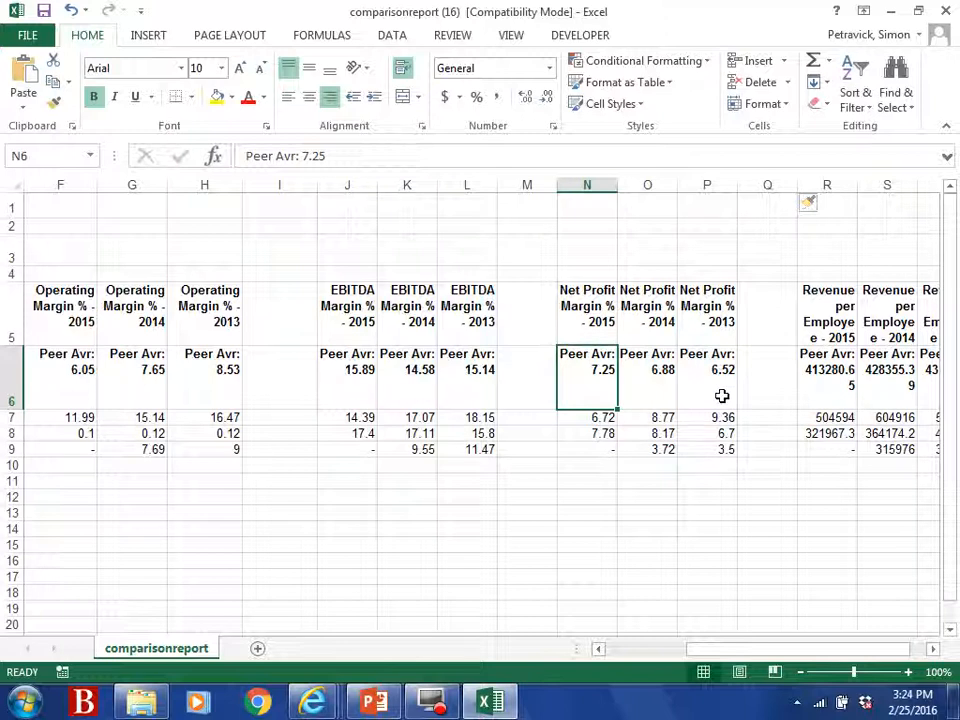
key(Right)
key(Right)
key(Down)
key(Down)
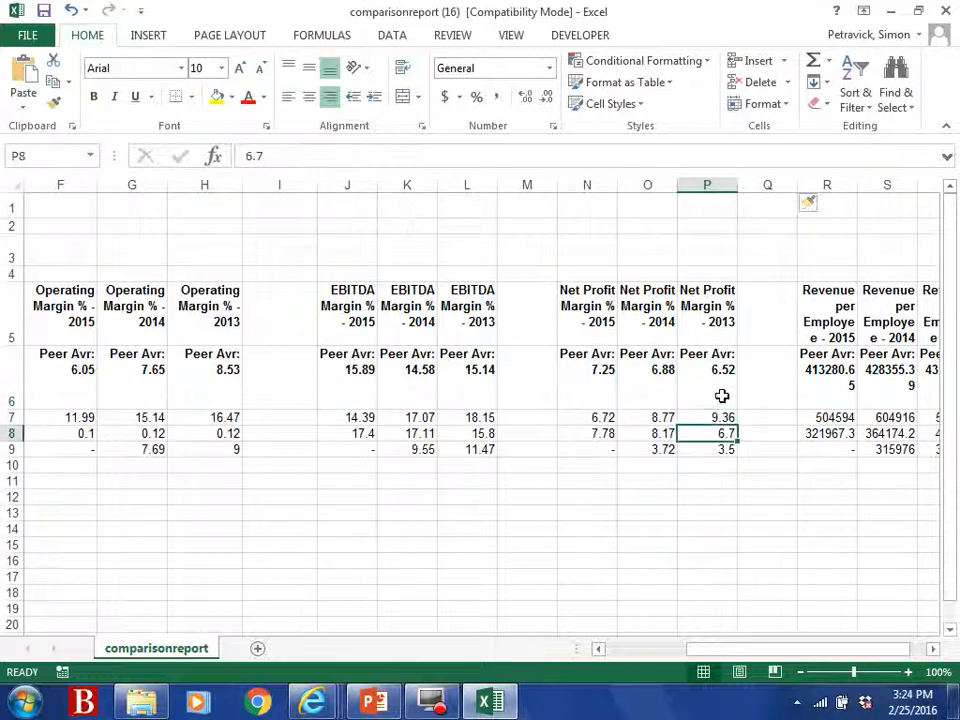
key(Down)
key(Left)
key(Left)
key(Right)
key(Right)
key(Left)
key(Left)
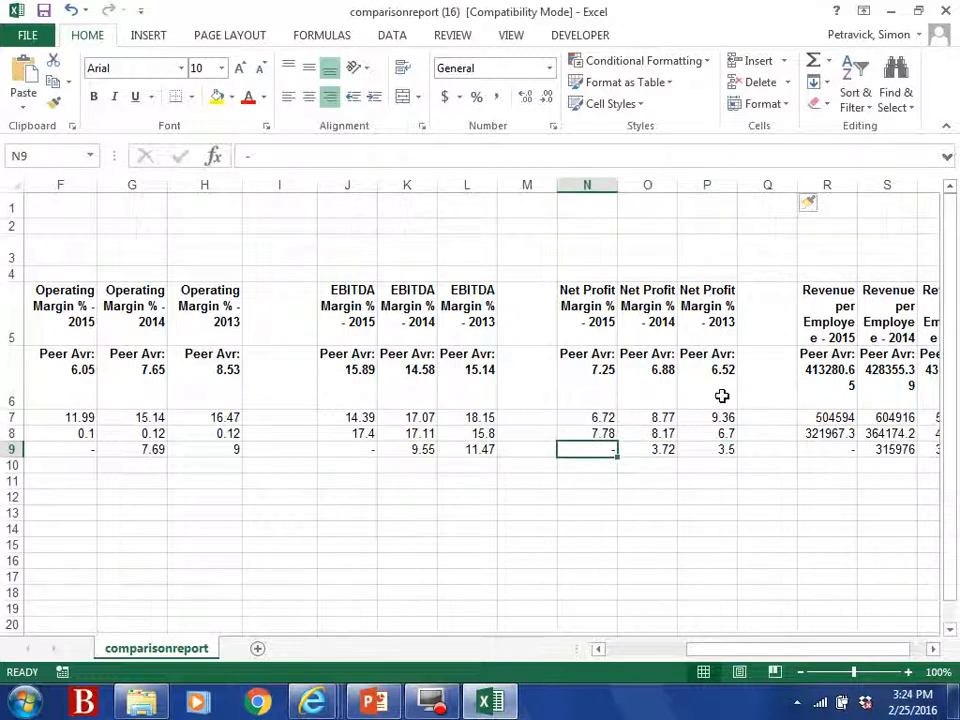
Widen the 2015, 2014 and 2013 Revenue per Employee columns so their headings and full figures fit.
key(Right)
key(Right)
key(Right)
key(Right)
key(Right)
key(Right)
key(Right)
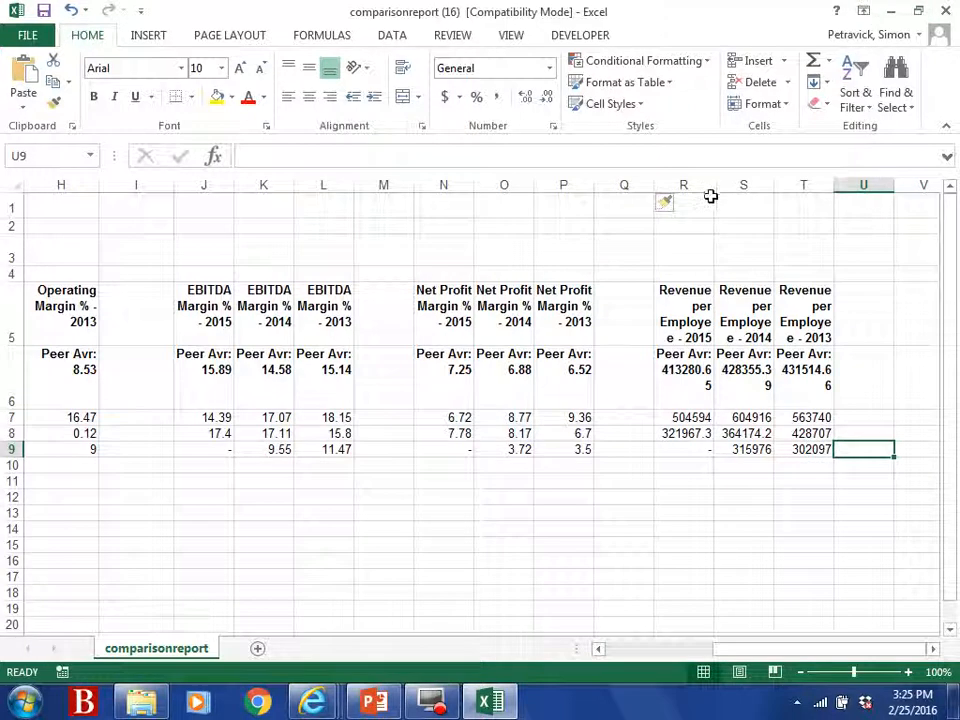
drag(714, 190, 733, 192)
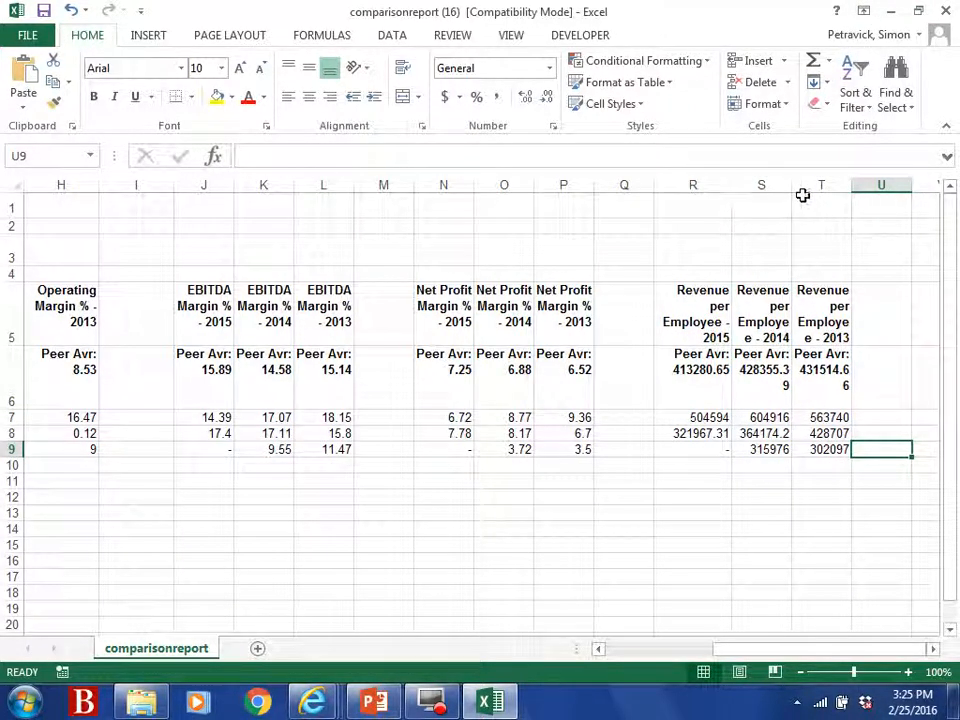
drag(791, 190, 808, 189)
drag(866, 186, 877, 188)
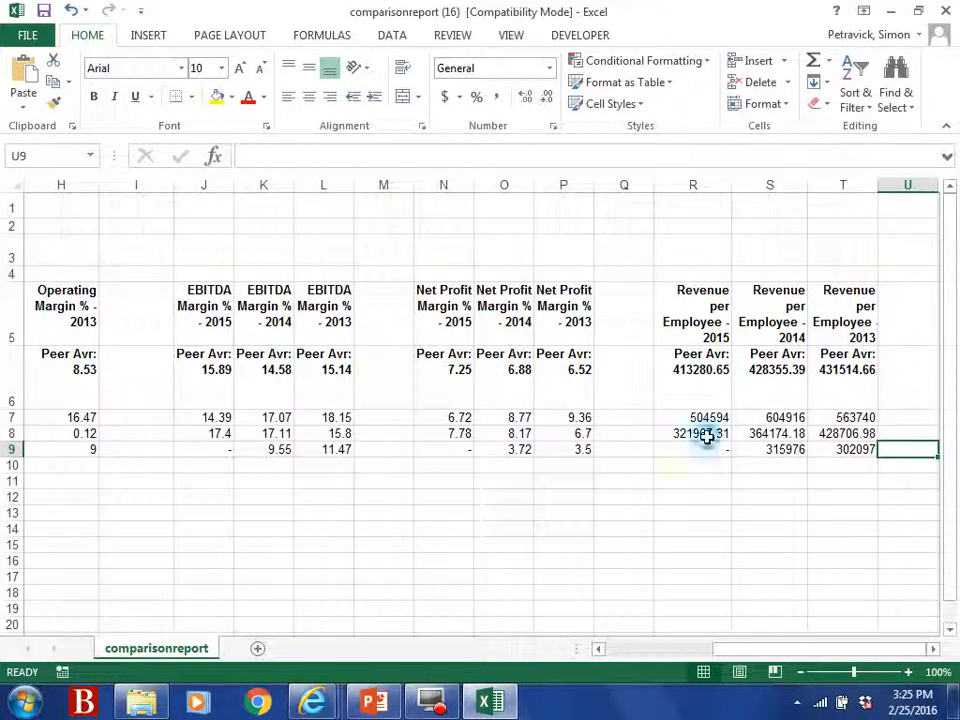
Format Komatsu's three Revenue per Employee values as Number with 0 decimal places.
click(730, 433)
drag(733, 433, 818, 435)
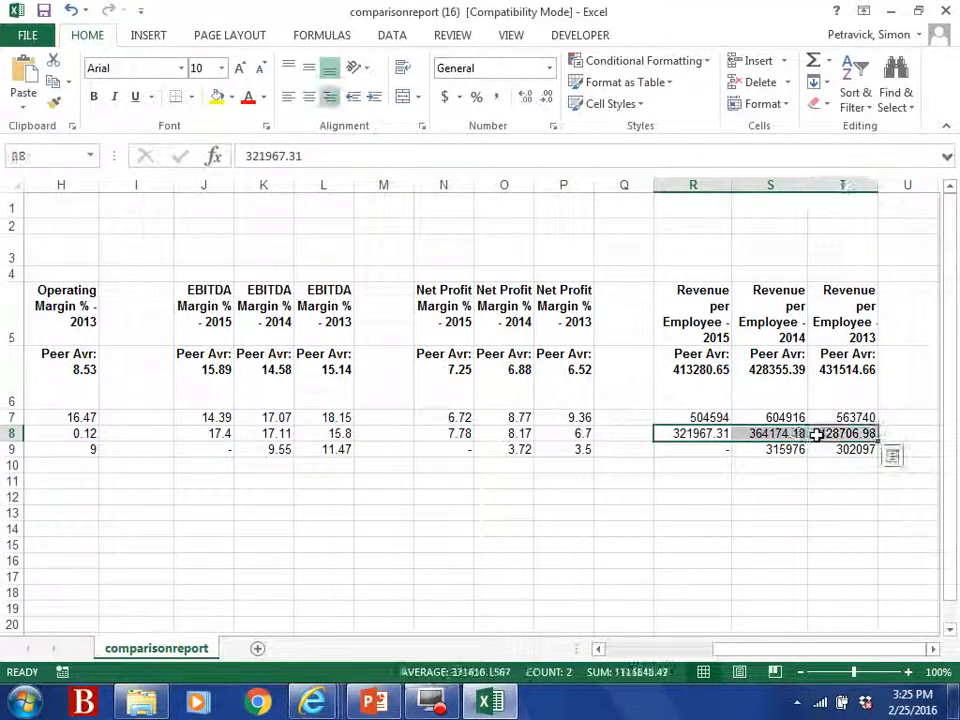
right_click(818, 435)
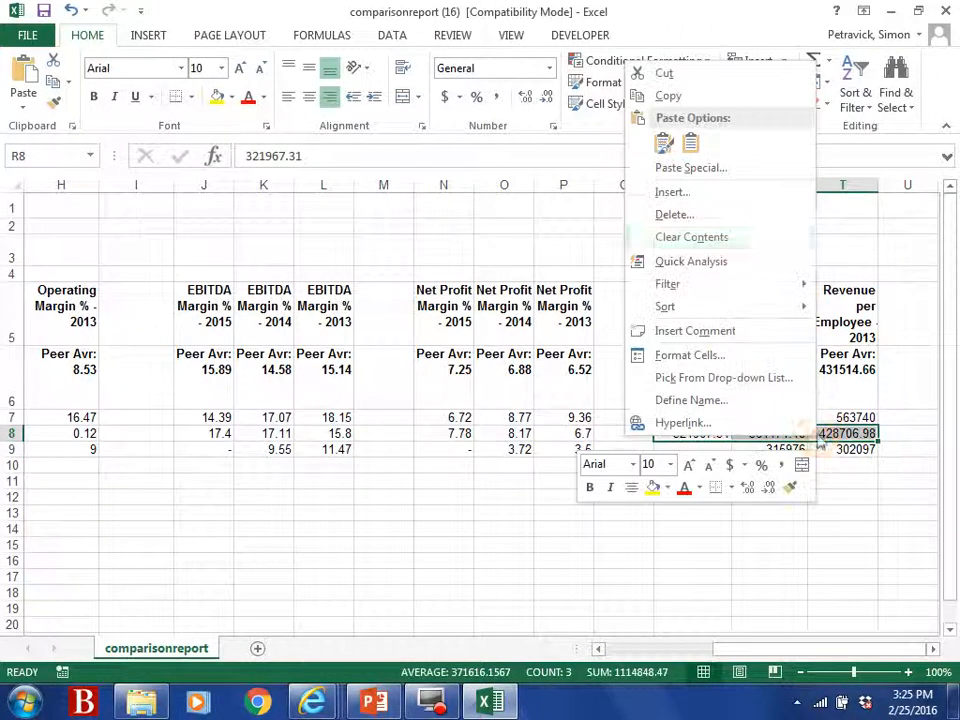
click(712, 366)
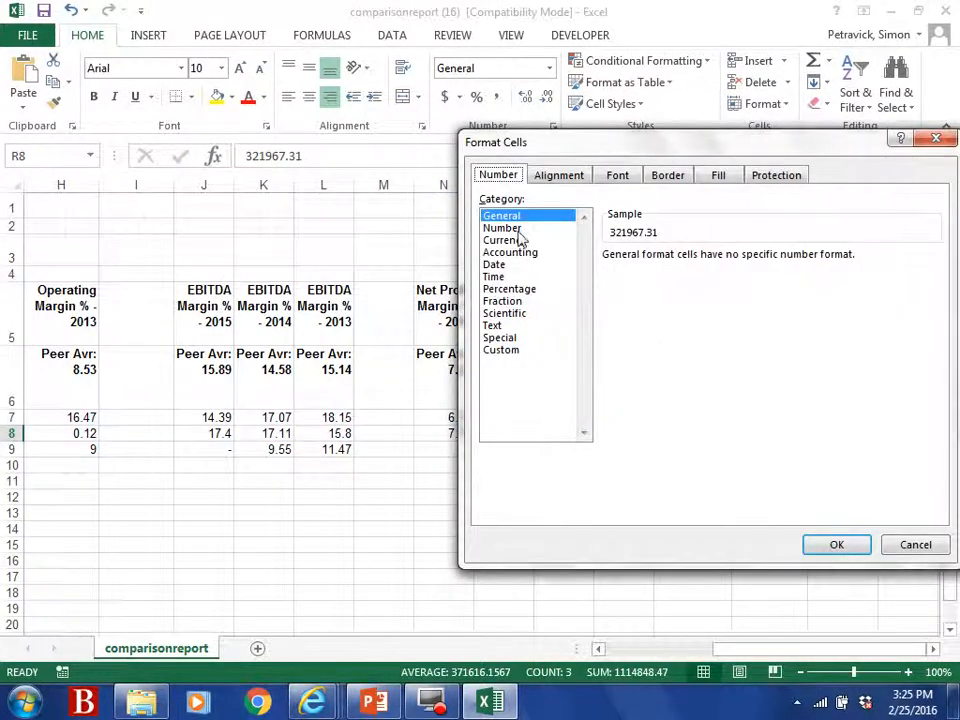
click(512, 229)
click(730, 263)
click(730, 263)
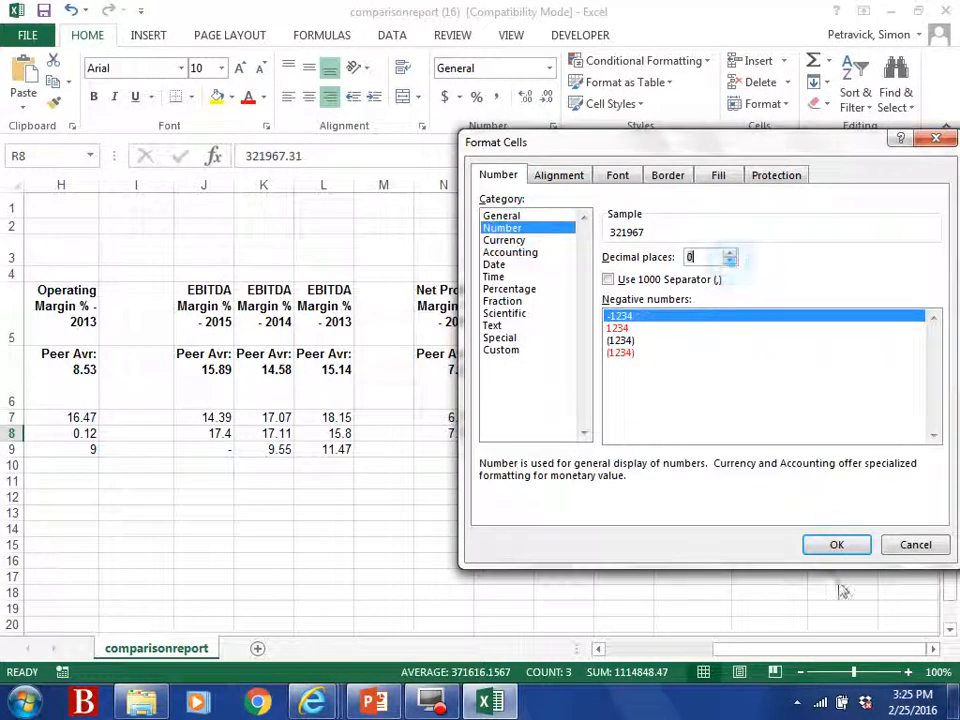
click(836, 544)
click(793, 572)
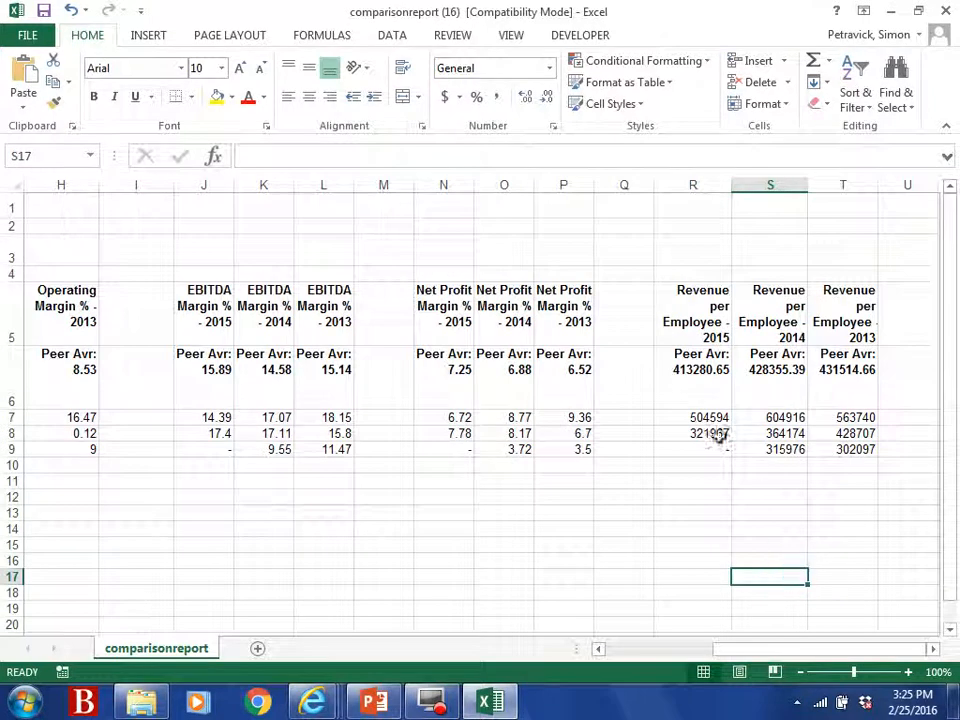
Examine the 2015 Revenue per Employee figures of the individual companies.
drag(703, 420, 705, 434)
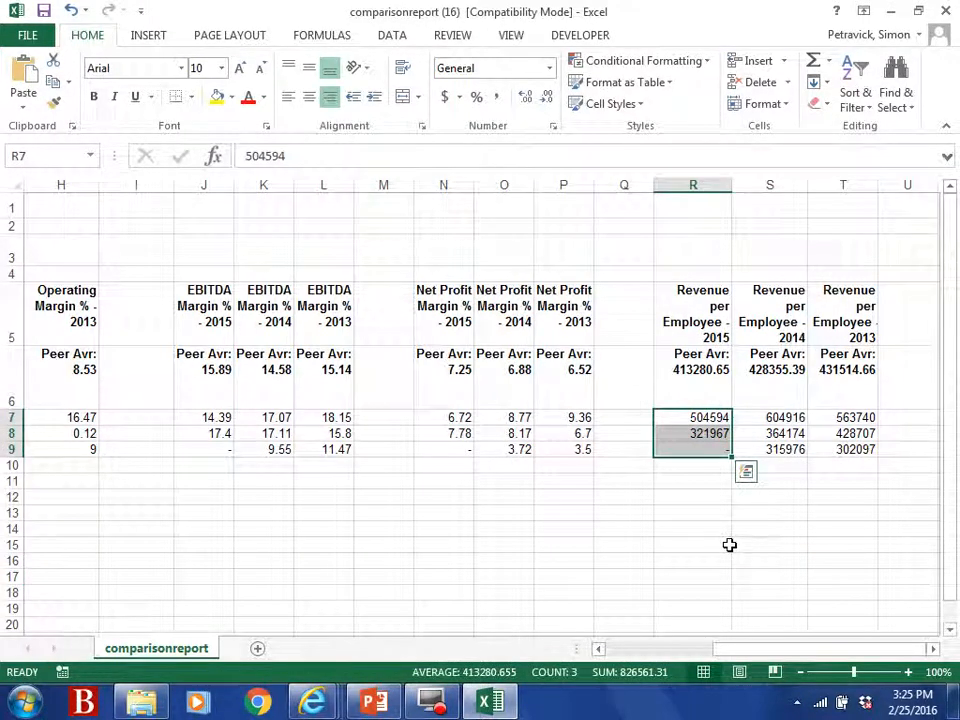
key(Up)
key(Down)
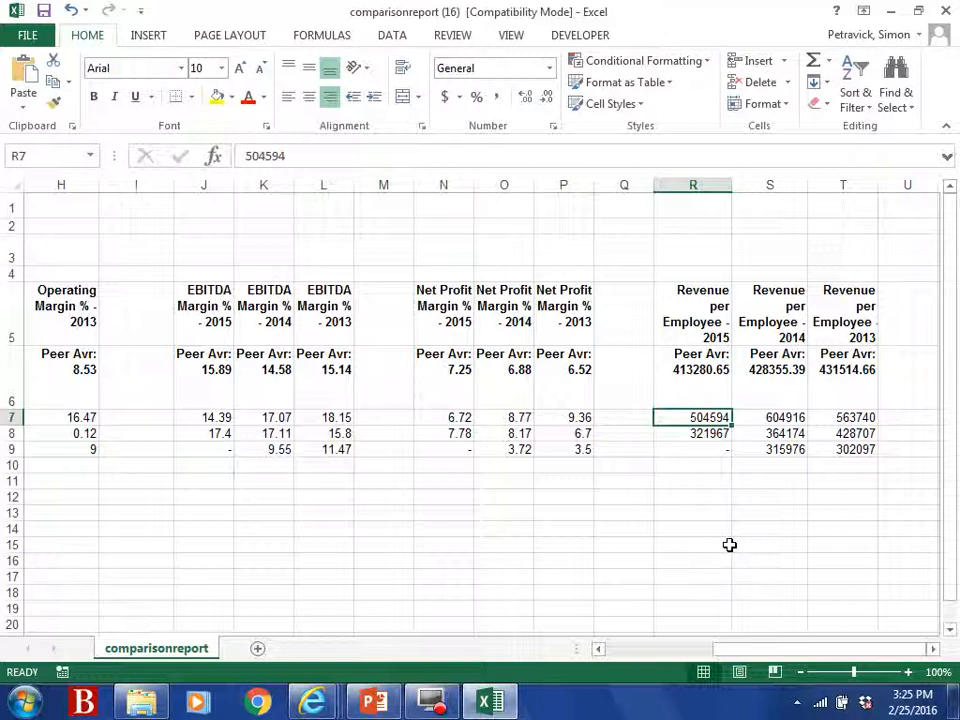
key(Down)
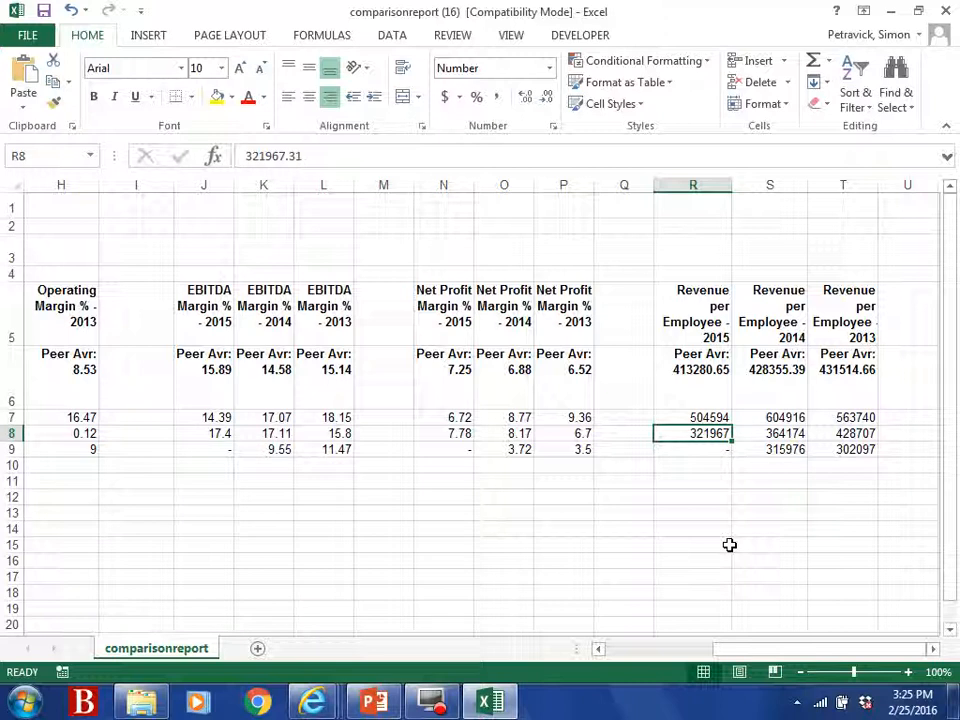
Review Komatsu's row across all the ratio groups, ending at the company name column.
key(Left)
key(Left)
key(Left)
key(Left)
key(Left)
key(Left)
key(Left)
key(Left)
key(Left)
key(Left)
key(Left)
key(Left)
key(Left)
key(Left)
key(Left)
key(Left)
key(Left)
key(Right)
key(Right)
key(Right)
key(Right)
key(Right)
key(Right)
key(Right)
key(Right)
key(Right)
key(Right)
key(Right)
key(Right)
key(Right)
key(Right)
key(Right)
key(Right)
key(Right)
key(Right)
key(Right)
key(Right)
key(Right)
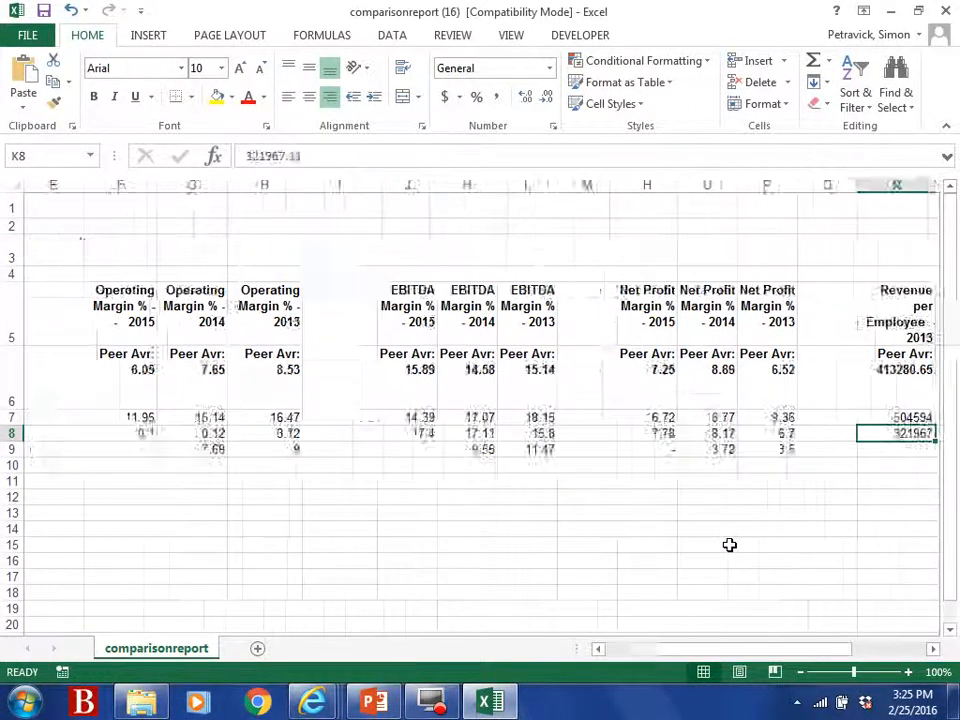
key(Left)
key(Left)
key(Left)
key(Left)
key(Left)
key(Left)
key(Left)
key(Left)
key(Left)
key(Left)
key(Left)
key(Left)
key(Left)
key(Left)
key(Left)
key(Left)
key(Left)
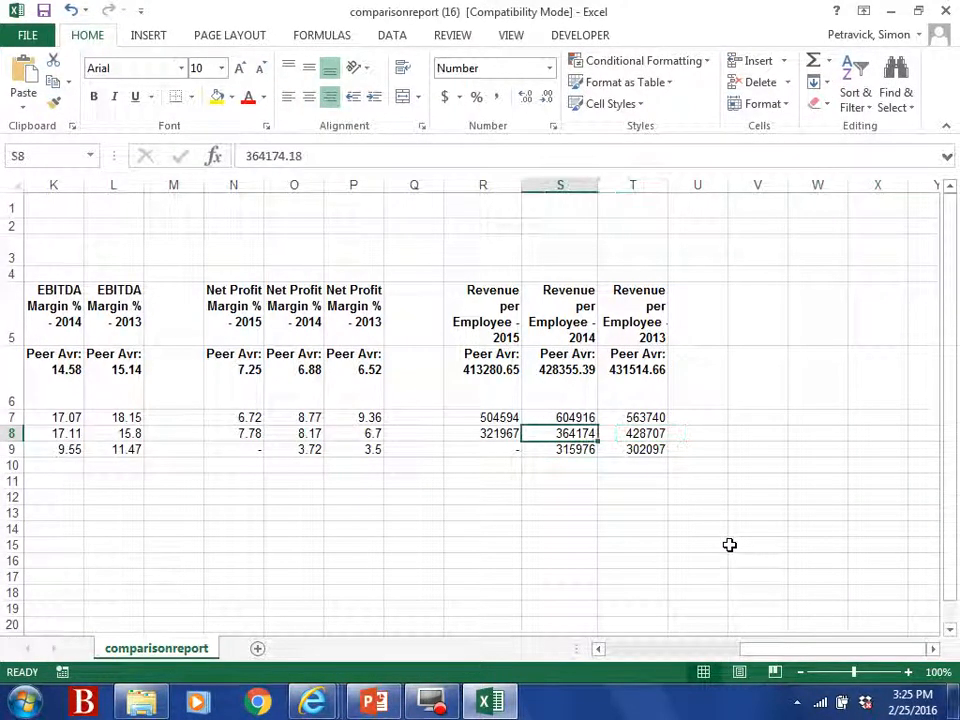
key(Home)
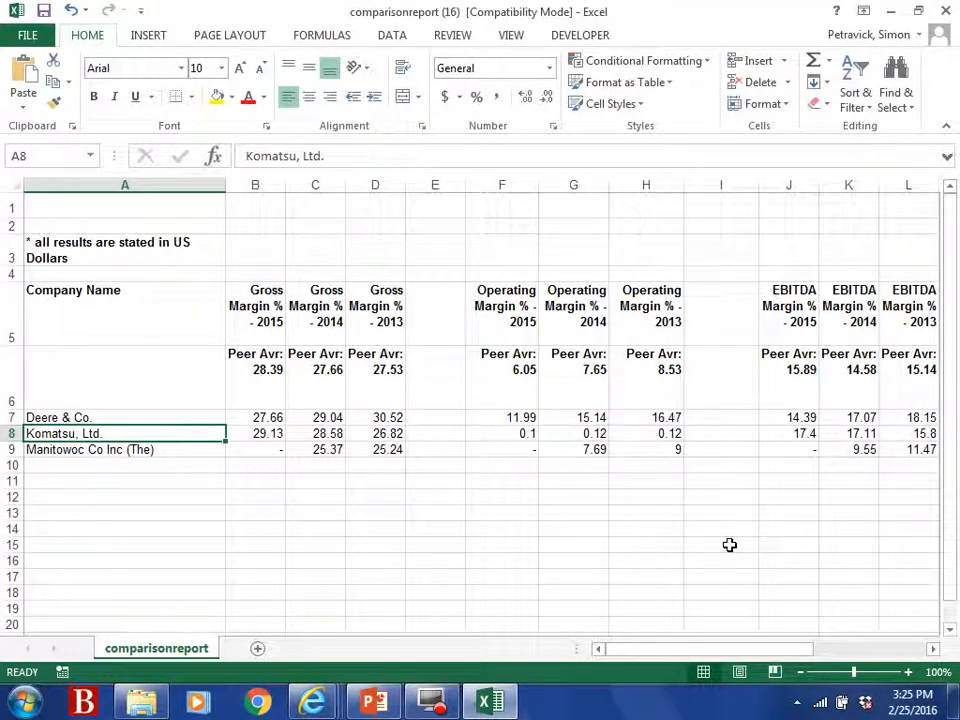
Switch to the Mergent Online comparison report selection window in Internet Explorer.
click(310, 703)
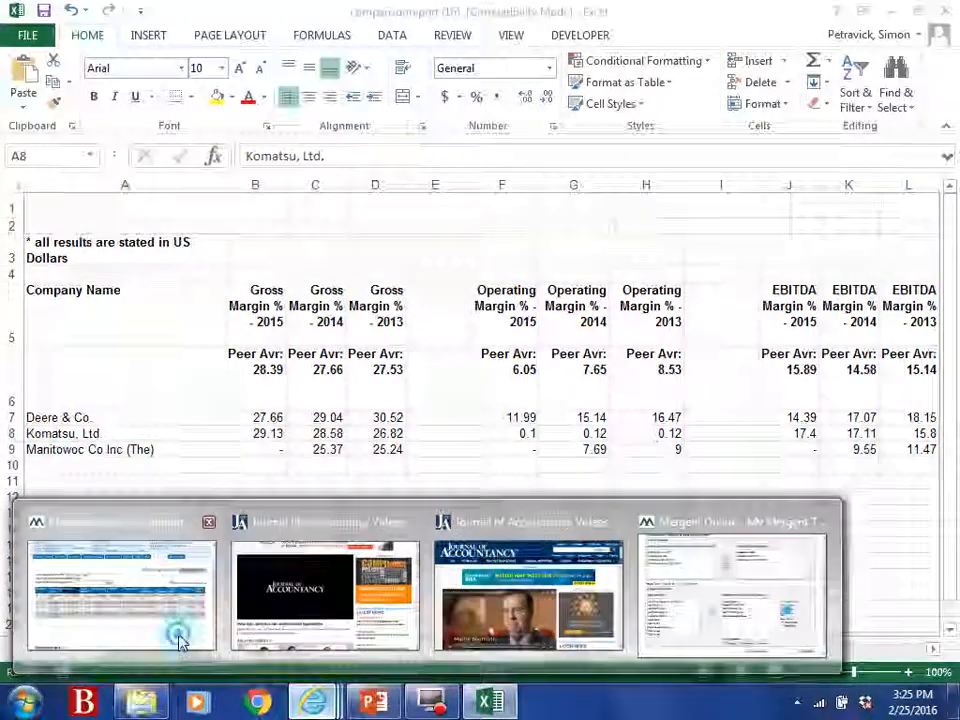
click(182, 640)
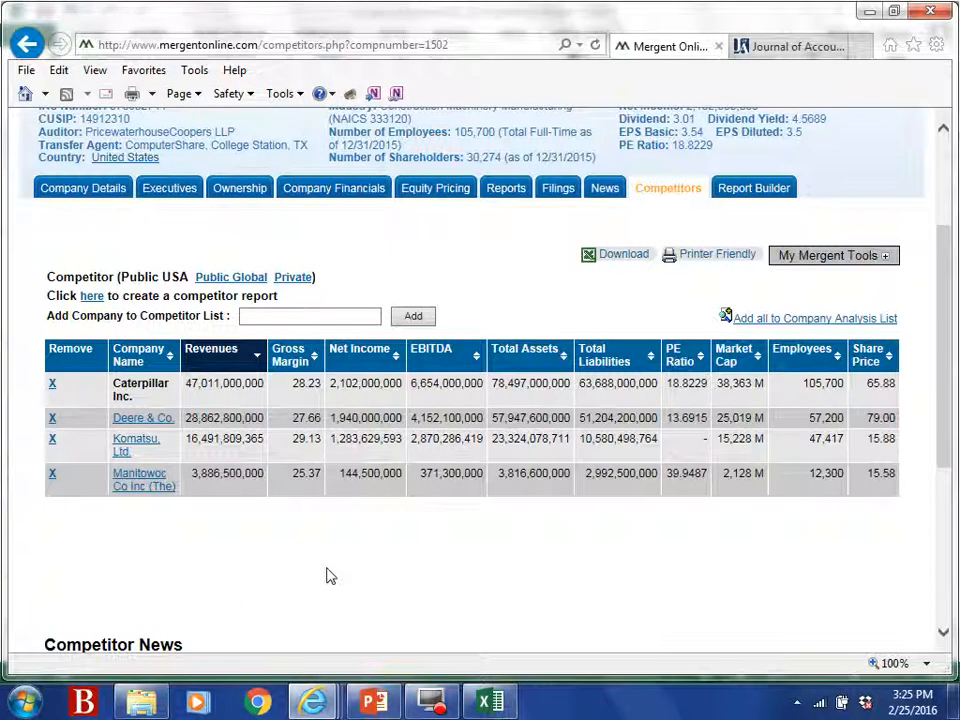
click(310, 703)
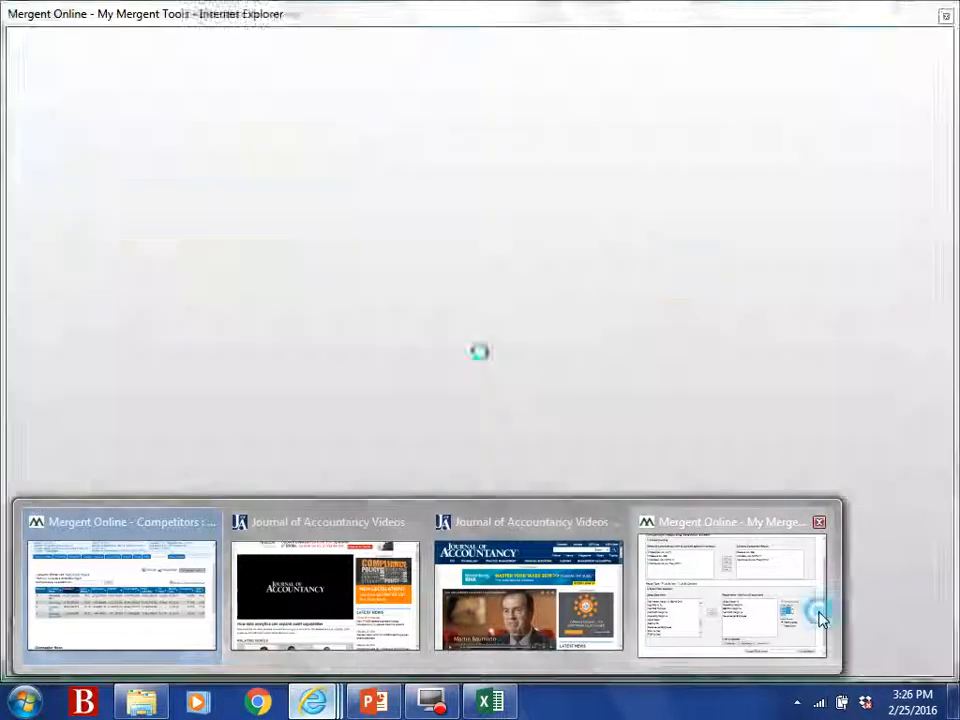
click(816, 617)
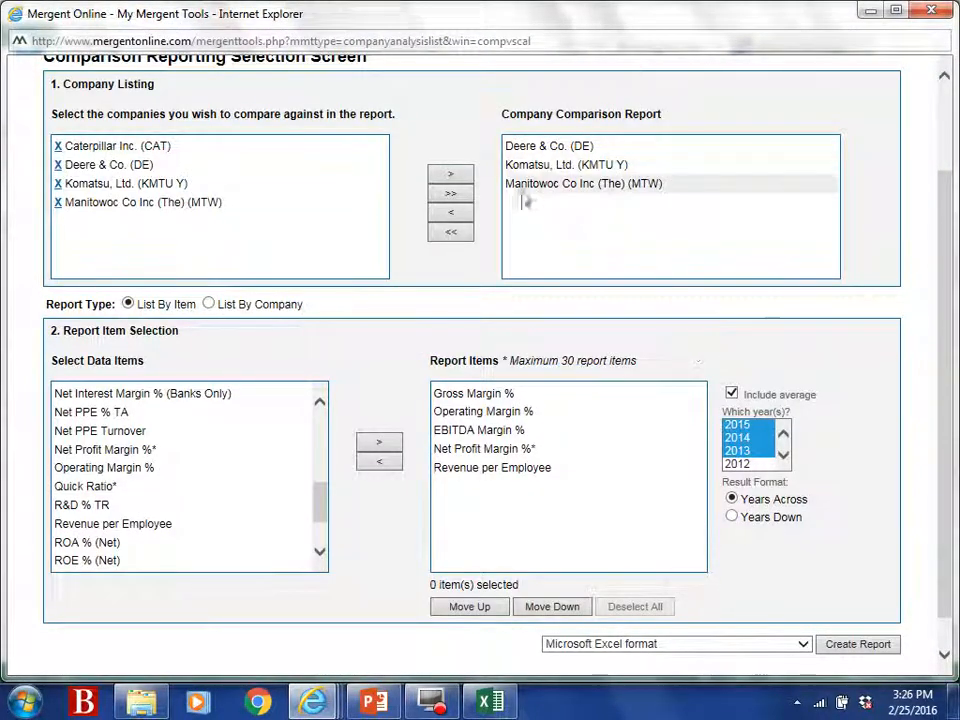
Remove Deere & Co., Komatsu, Ltd. and Manitowoc Co Inc from the Company Comparison Report list.
click(551, 150)
click(450, 212)
click(558, 150)
click(450, 213)
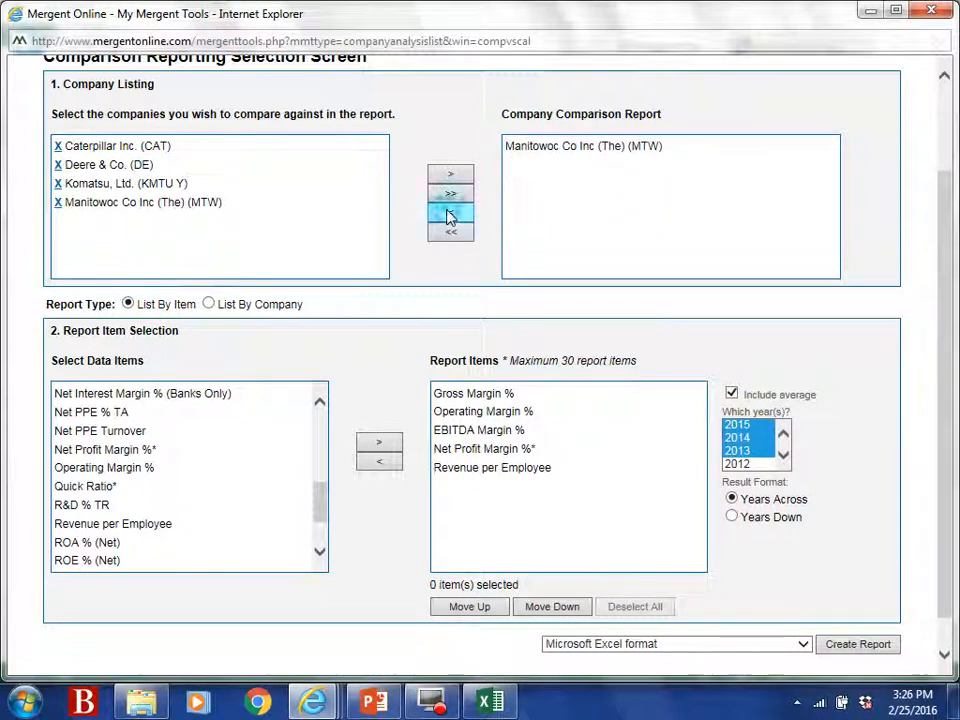
click(540, 147)
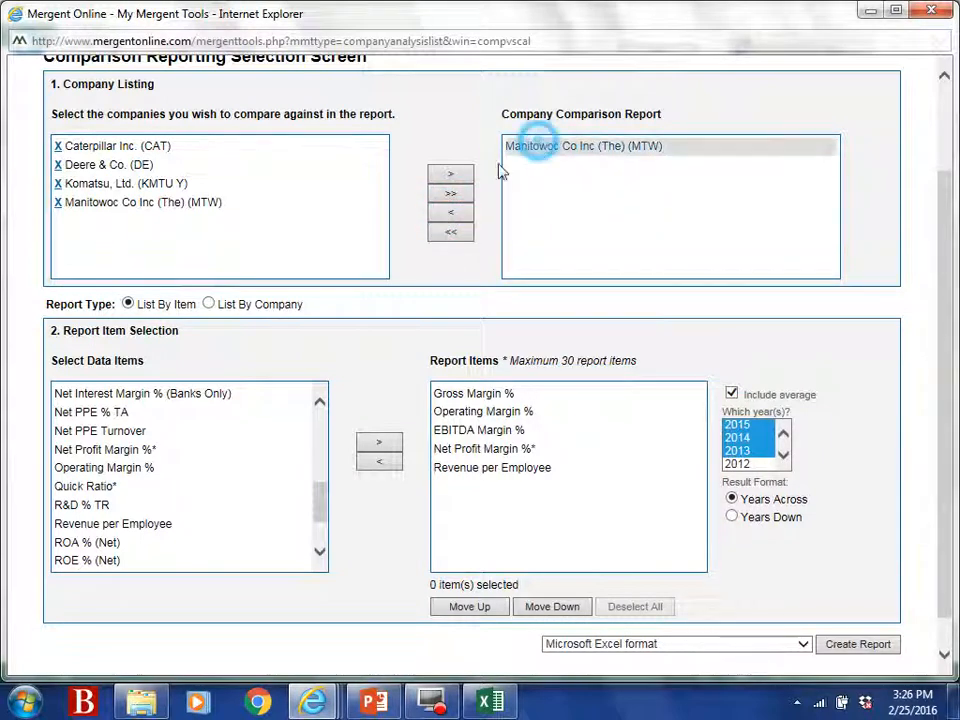
click(450, 212)
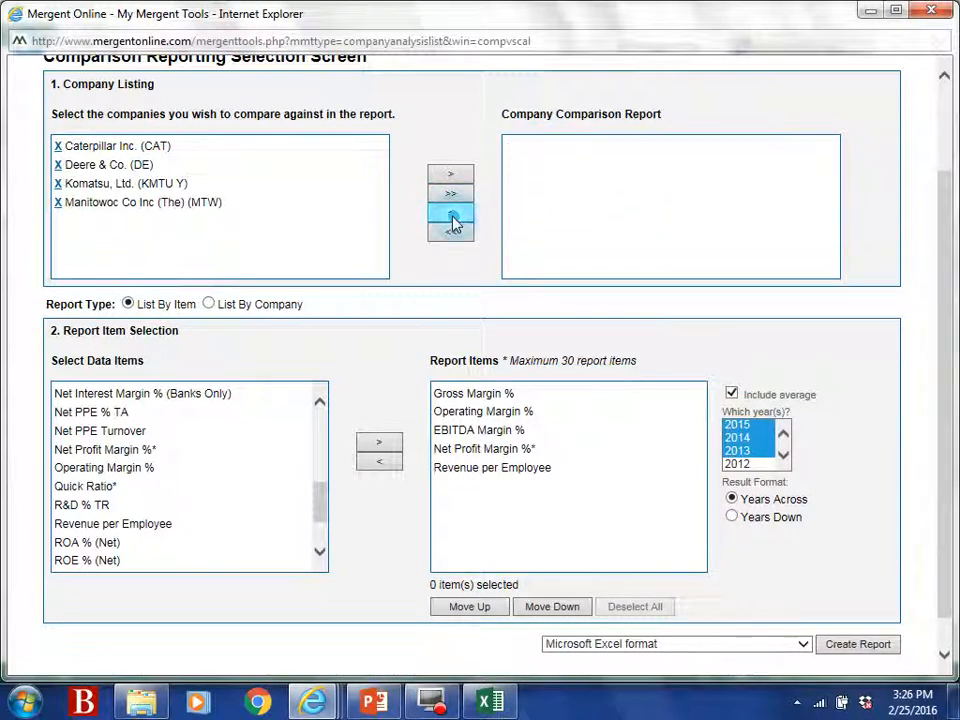
Add Caterpillar Inc. (CAT) to the Company Comparison Report and create the report in Microsoft Excel format.
click(116, 145)
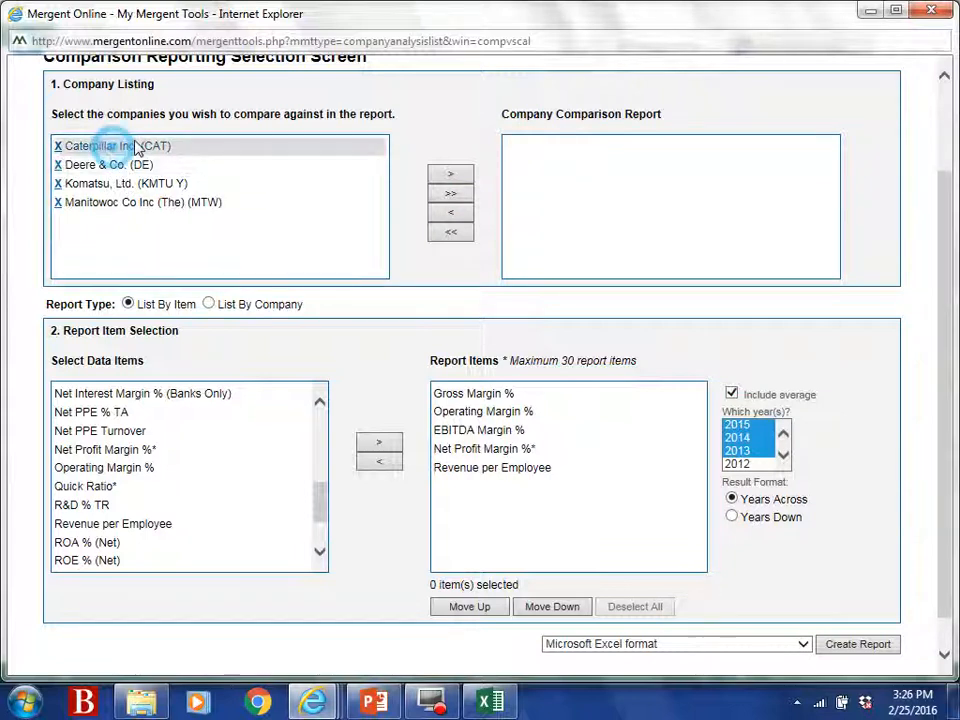
click(449, 176)
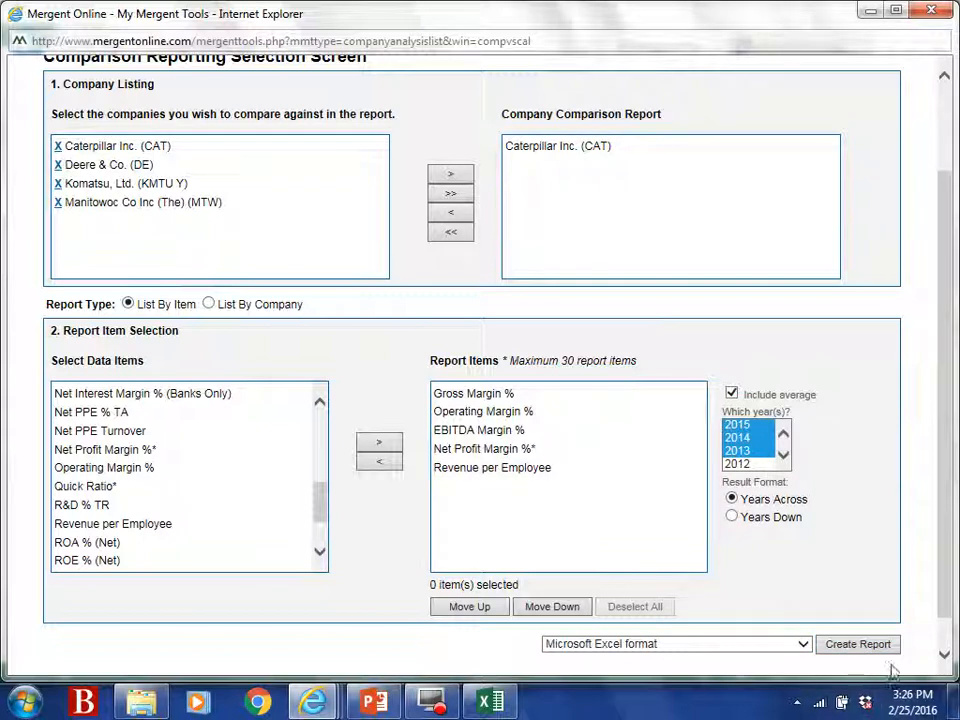
click(857, 646)
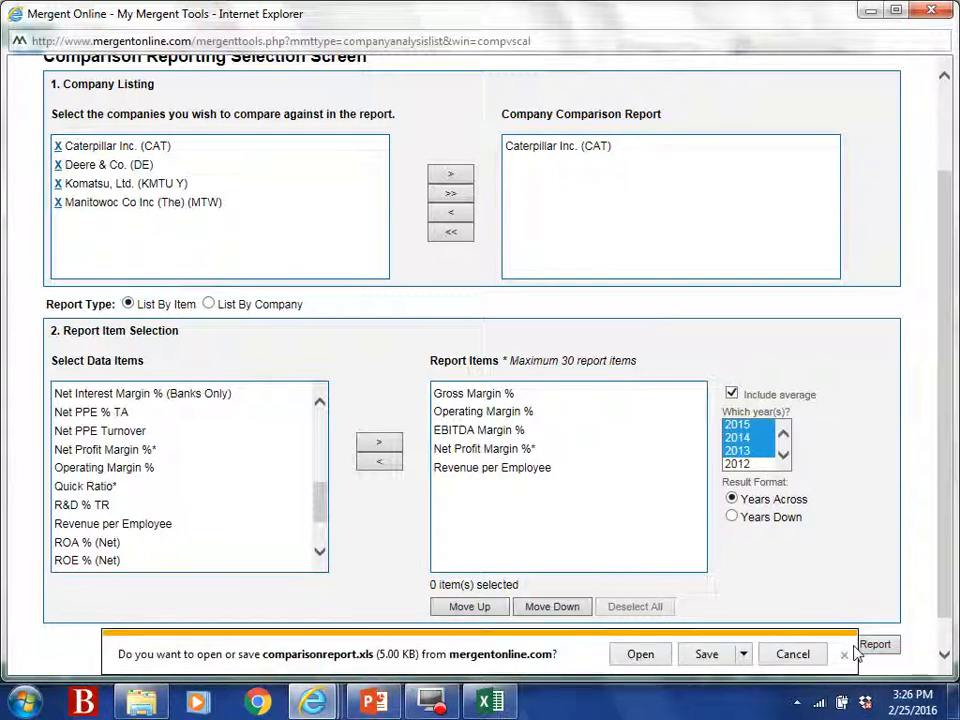
Save the downloaded Caterpillar comparison report, open it in Excel and enable editing.
click(706, 655)
click(550, 656)
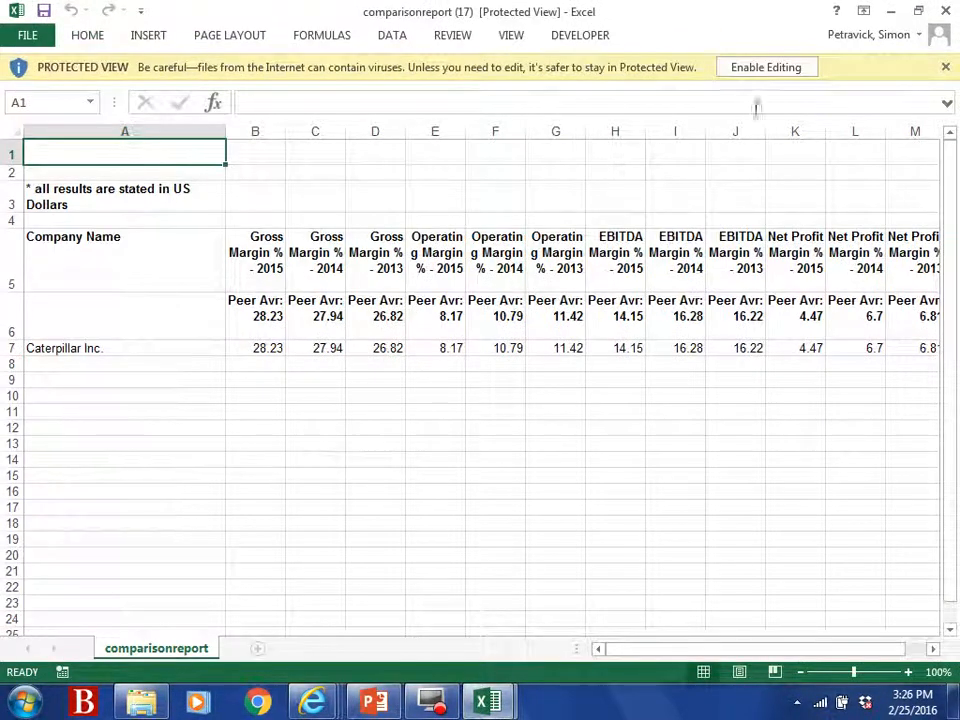
click(764, 67)
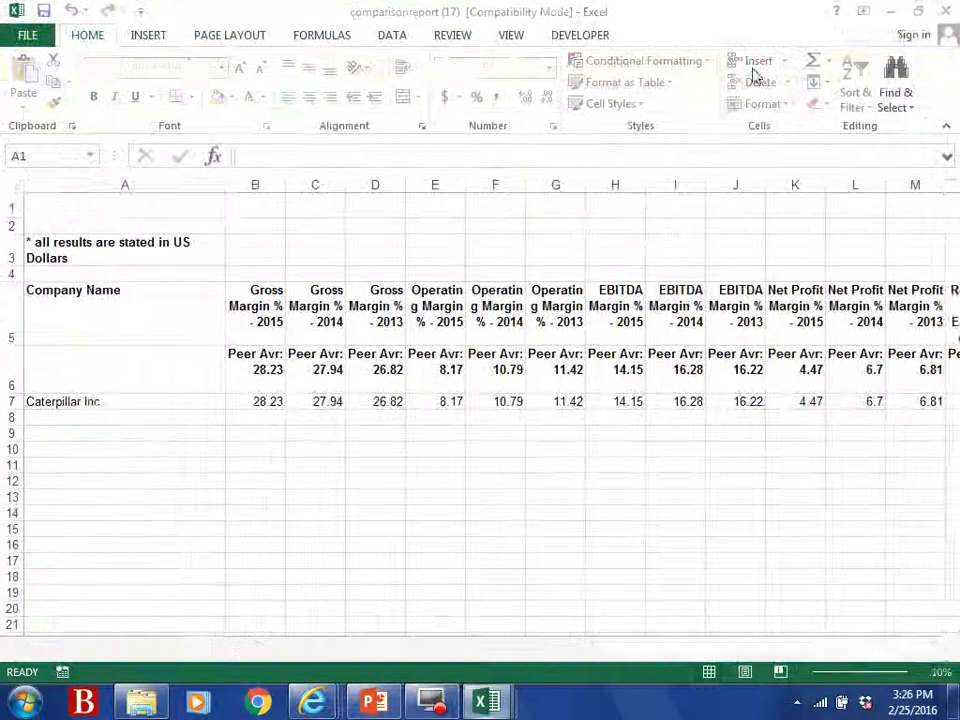
Copy the Caterpillar Inc. row from comparisonreport (17) and paste it into row 11 of comparisonreport (16), below the peer companies.
click(12, 401)
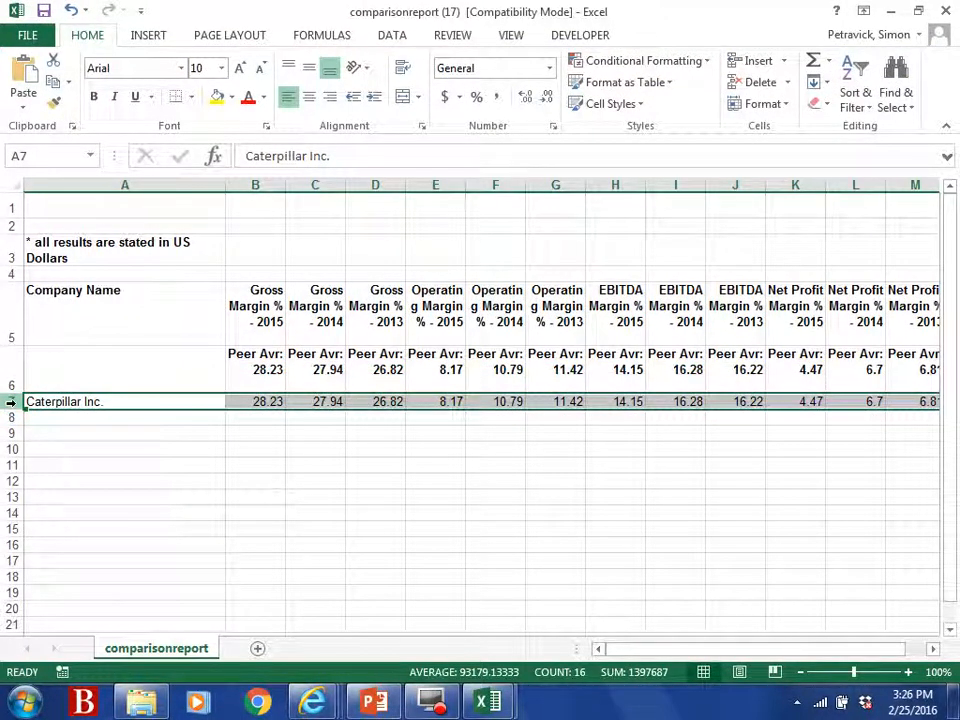
key(ctrl+c)
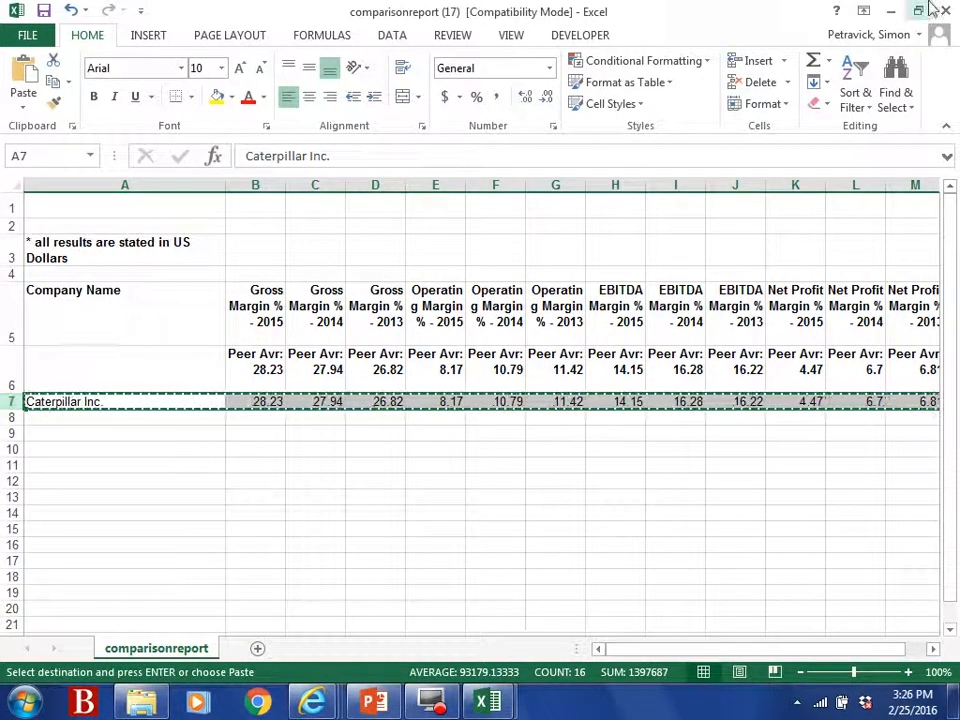
click(890, 11)
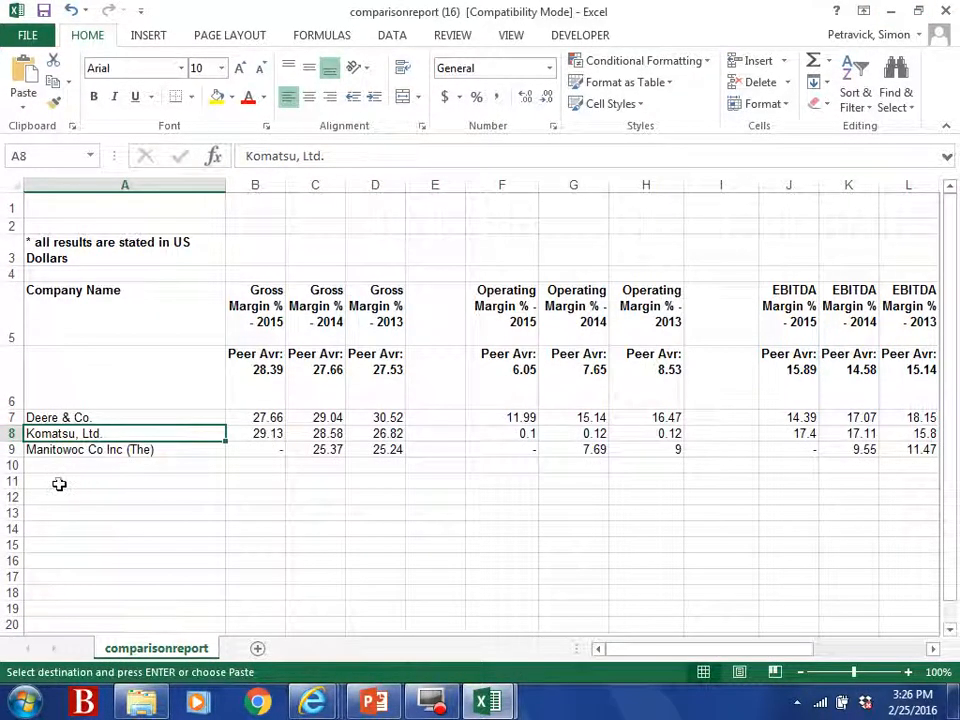
click(47, 481)
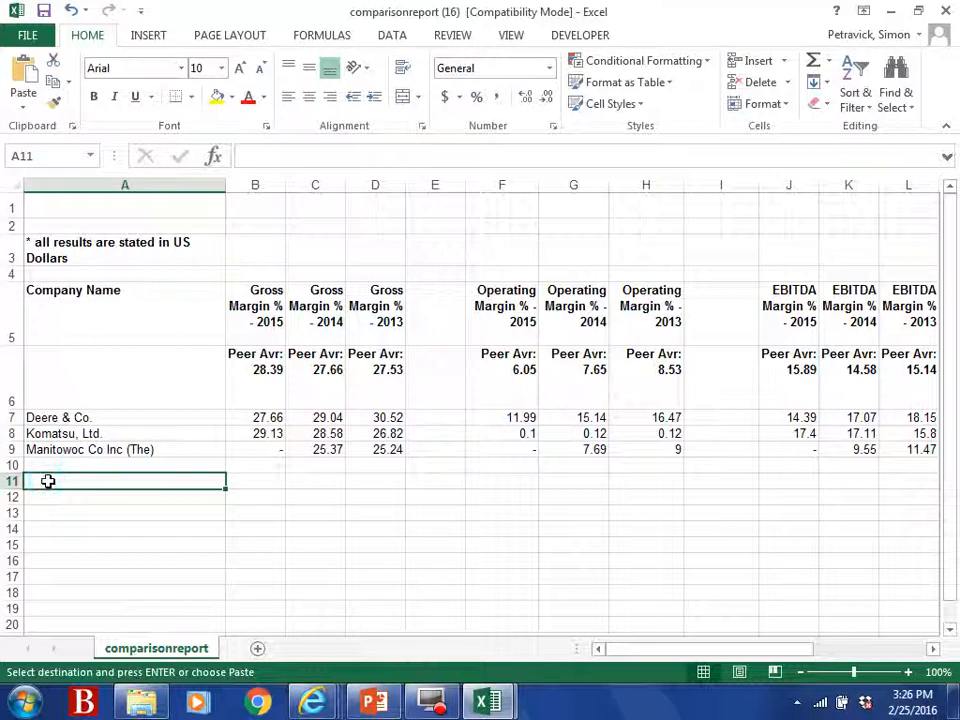
key(ctrl+v)
click(127, 546)
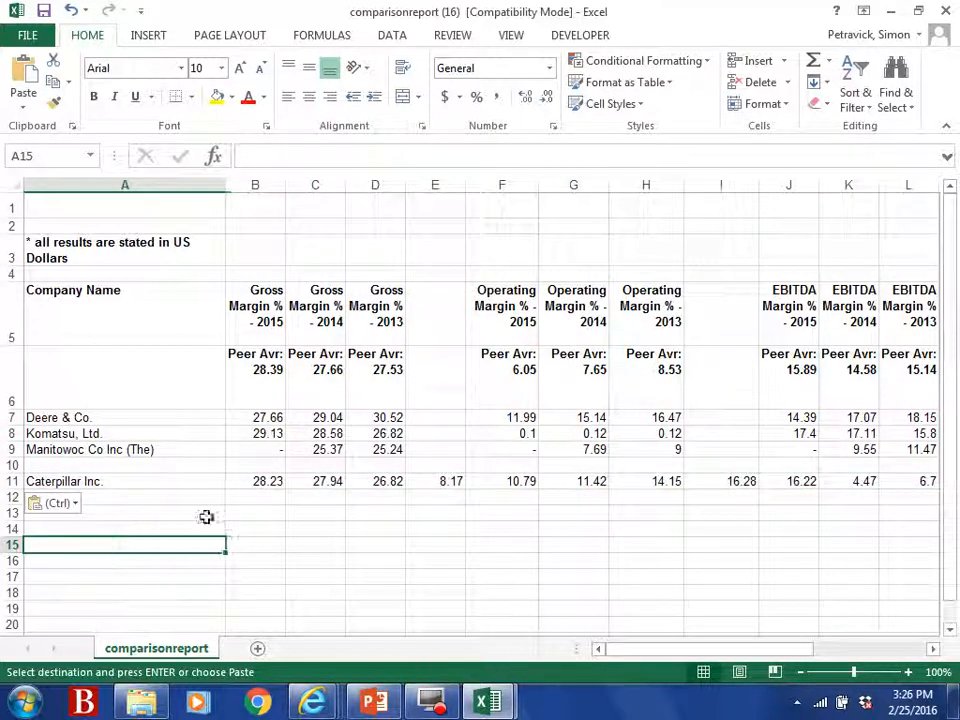
Compare Caterpillar's gross margins with the peer averages and competitors by highlighting B6:D11, and clear the copy selection.
drag(253, 484, 391, 367)
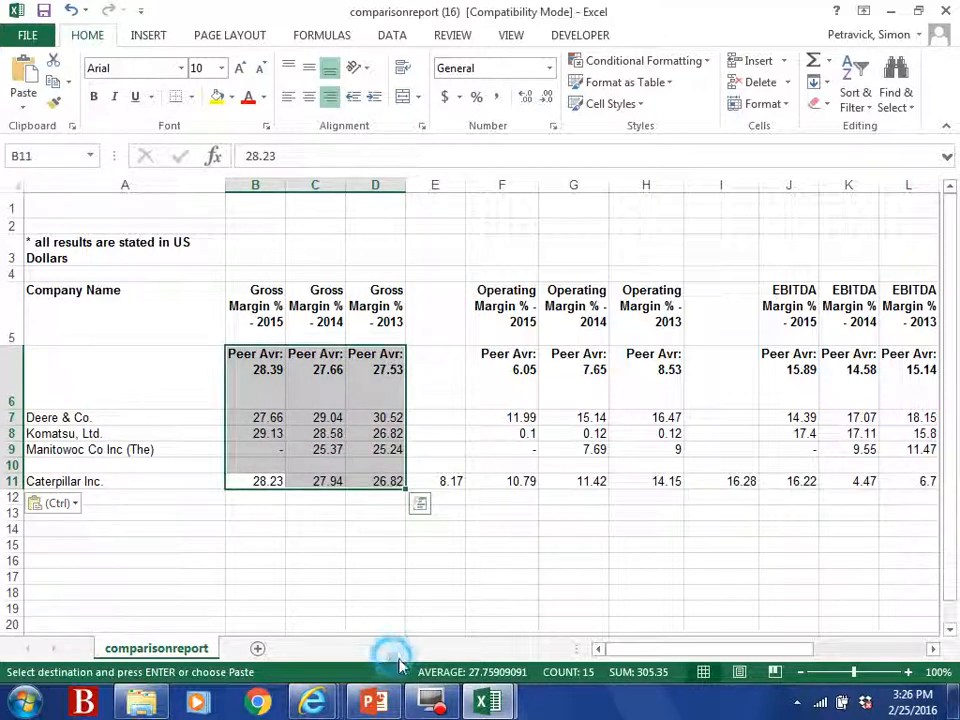
key(Escape)
click(435, 560)
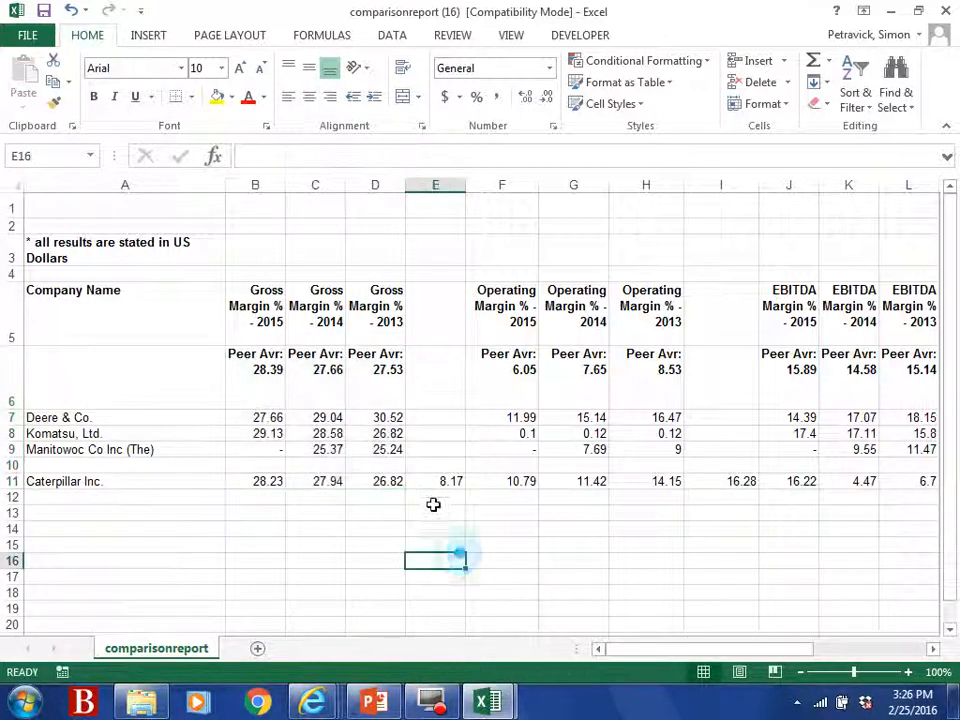
Insert a blank cell at E11 with cells shifted right, and highlight the operating margin block F6:H11.
click(430, 484)
right_click(430, 484)
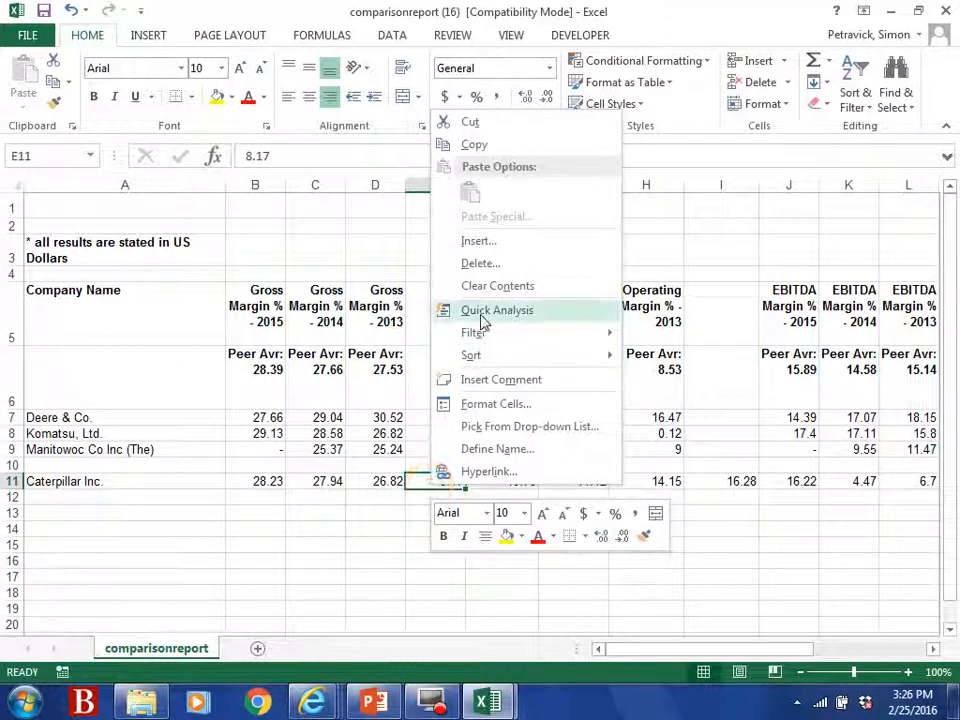
click(482, 247)
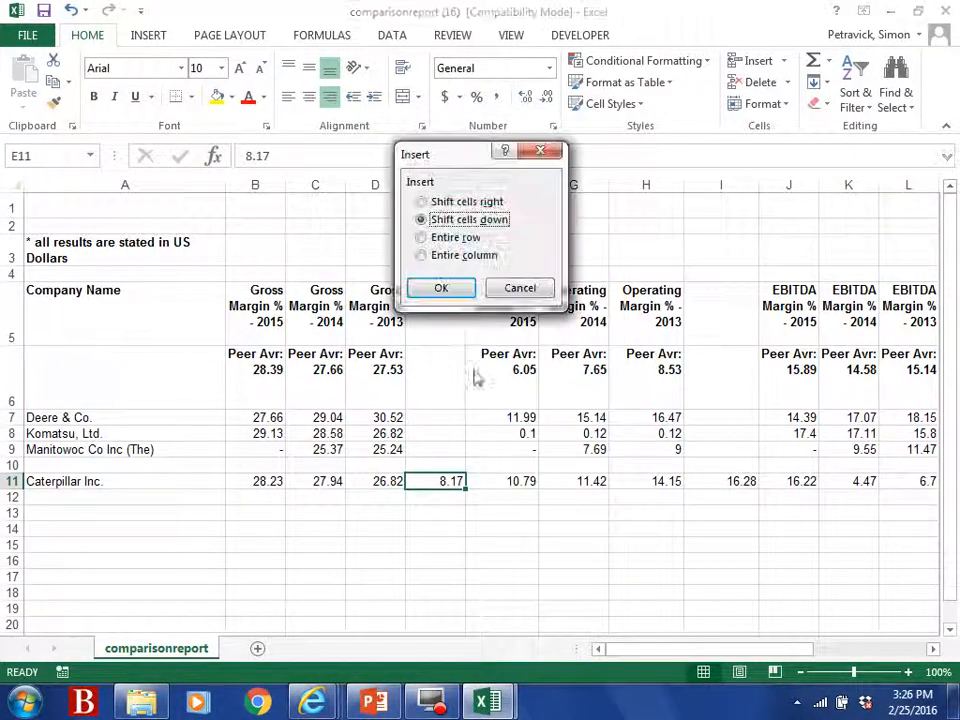
click(462, 201)
click(437, 290)
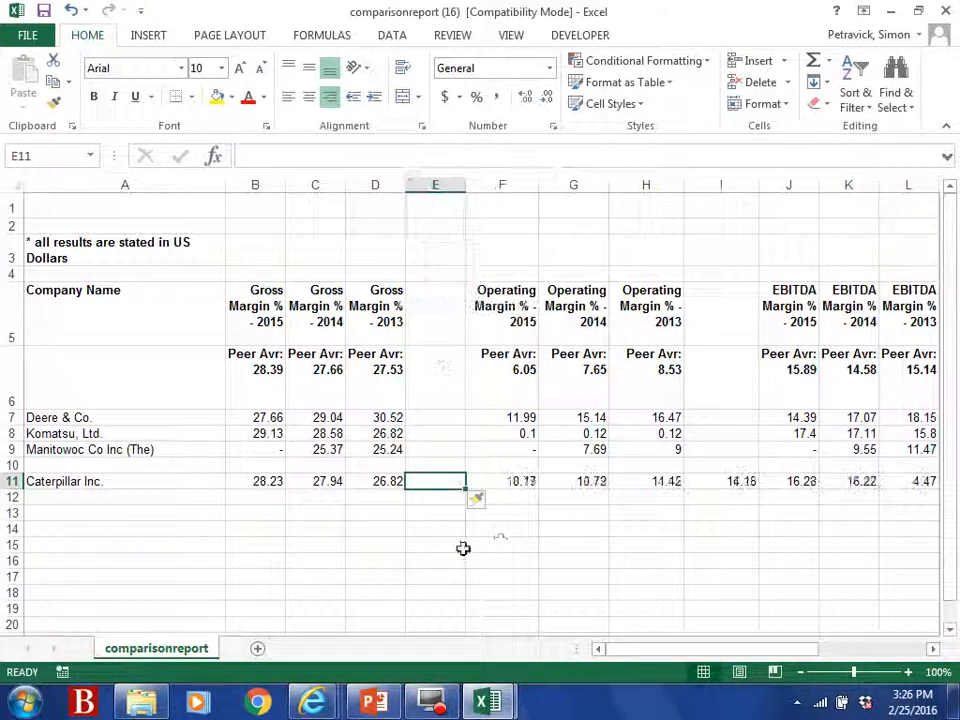
click(501, 540)
drag(506, 486, 660, 380)
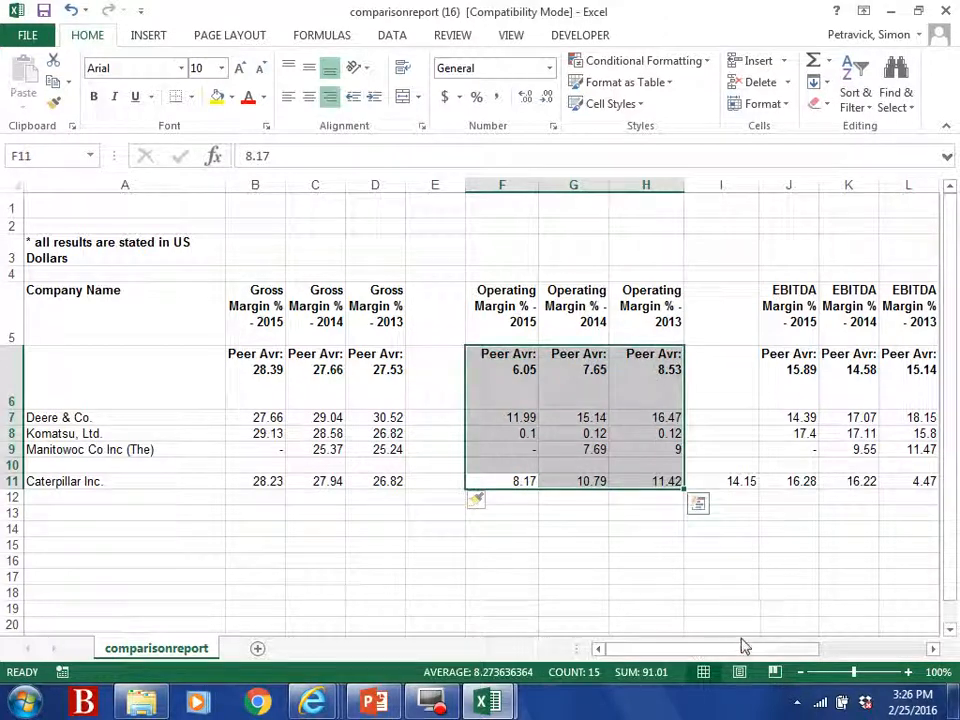
Move the Caterpillar values in I11:Q11 one column right so they start in J11 under EBITDA Margin % - 2015.
drag(735, 650, 788, 661)
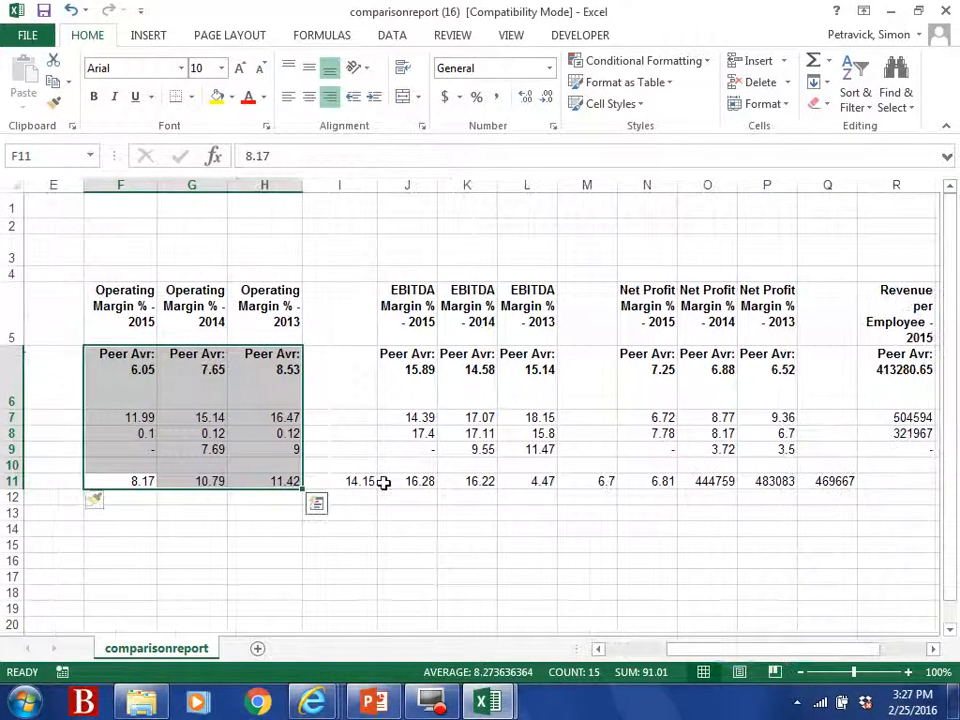
click(365, 482)
drag(370, 482, 827, 481)
key(ctrl)
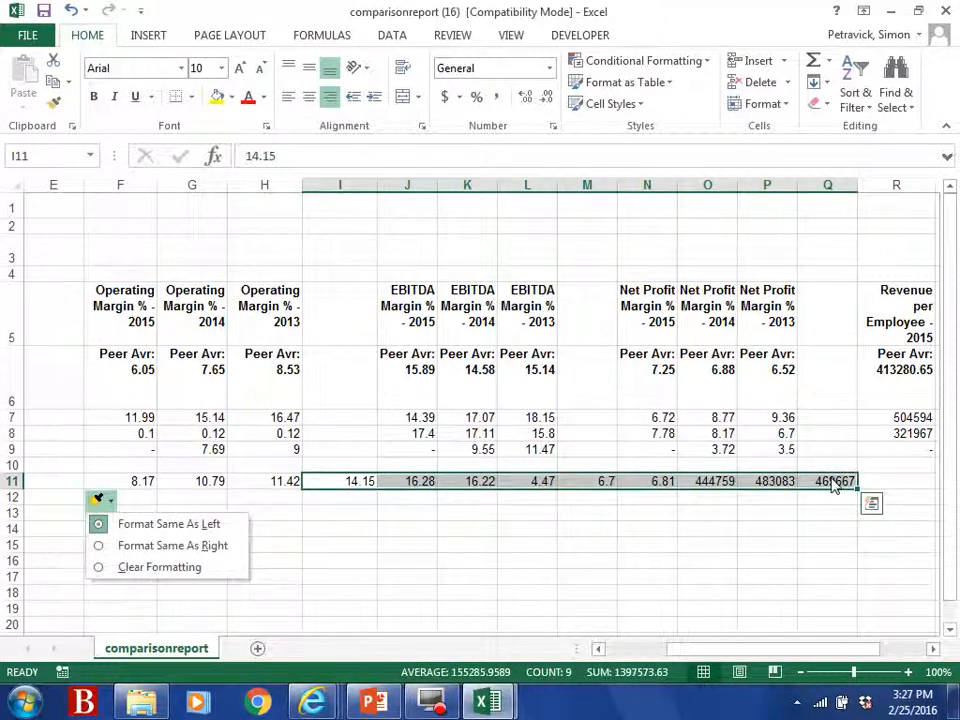
key(ctrl)
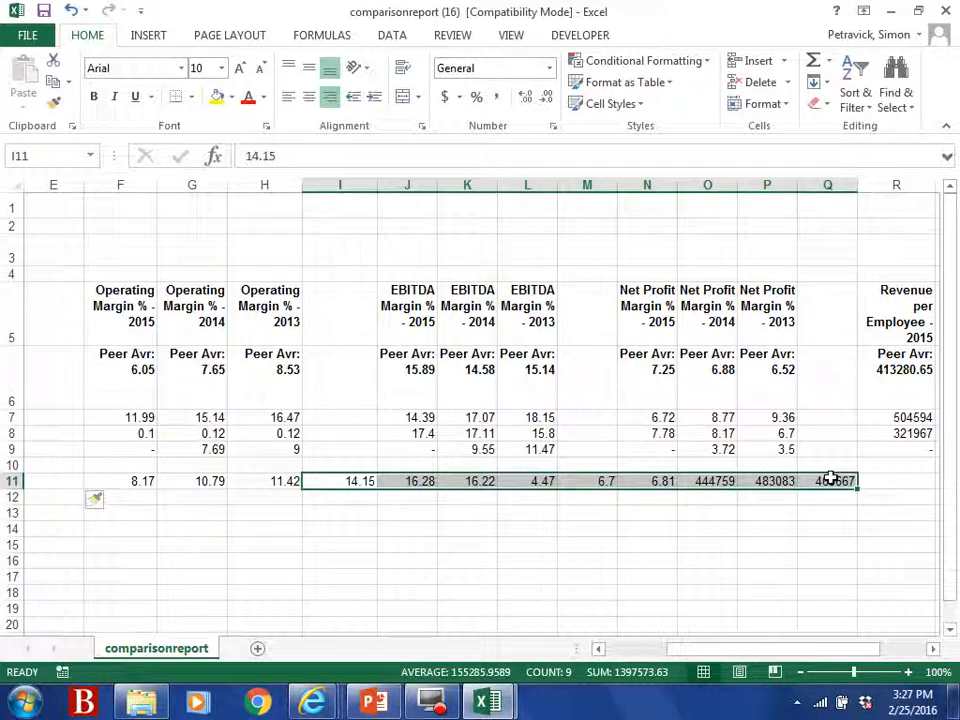
key(ctrl+c)
key(Right)
key(ctrl+v)
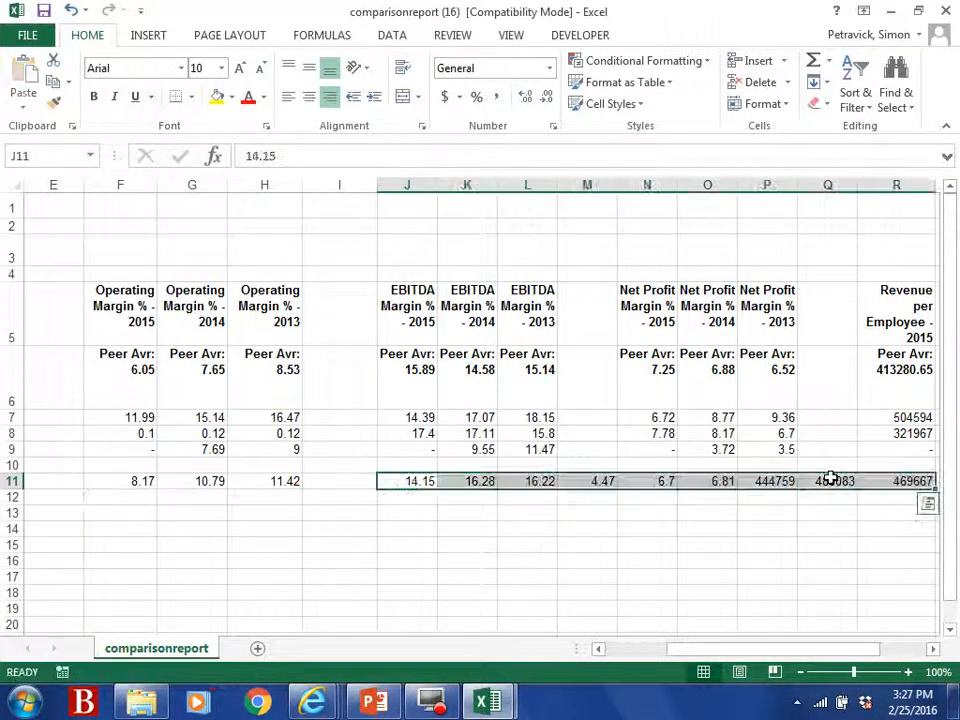
Compare Caterpillar's EBITDA margins with the peer averages and competitors by highlighting J6:L11.
key(Right)
key(Left)
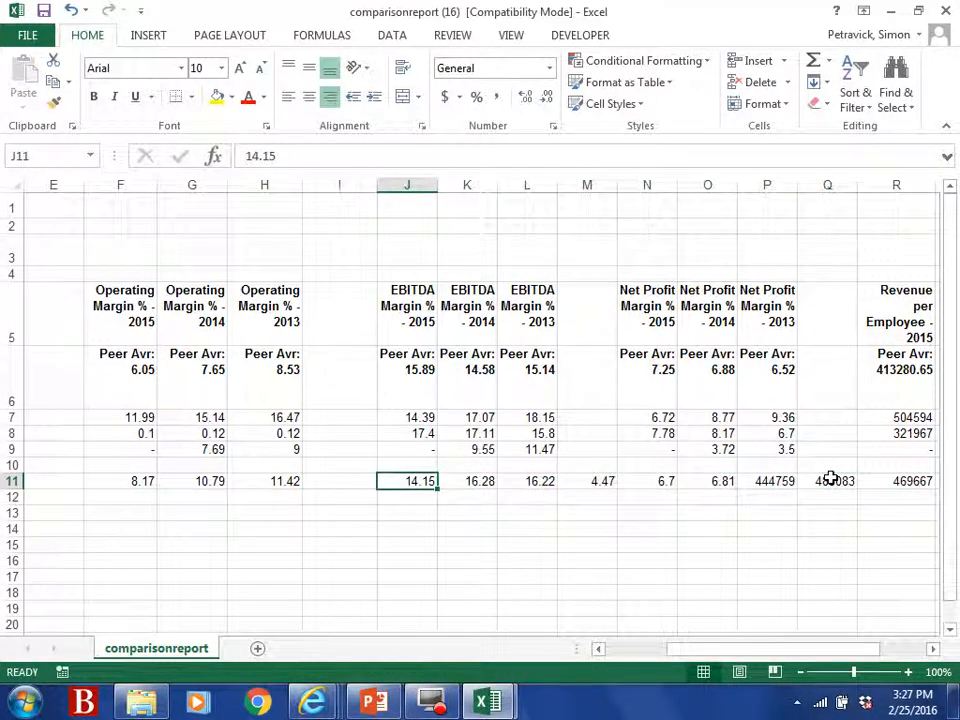
key(shift+Right)
key(shift+Right)
key(shift+Up)
key(shift+Up)
key(shift+Up)
key(shift+Up)
key(shift+Up)
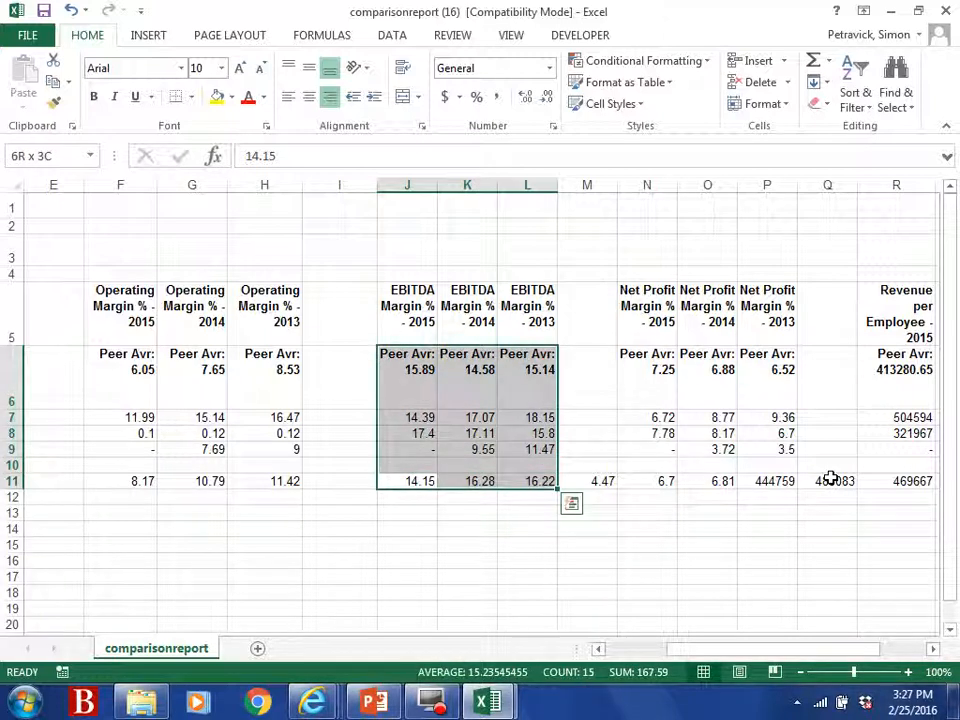
Cut the Caterpillar cells M11:S11 and paste them starting at N11 under Net Profit Margin % - 2015.
key(Down)
key(Down)
key(Right)
key(Right)
key(Right)
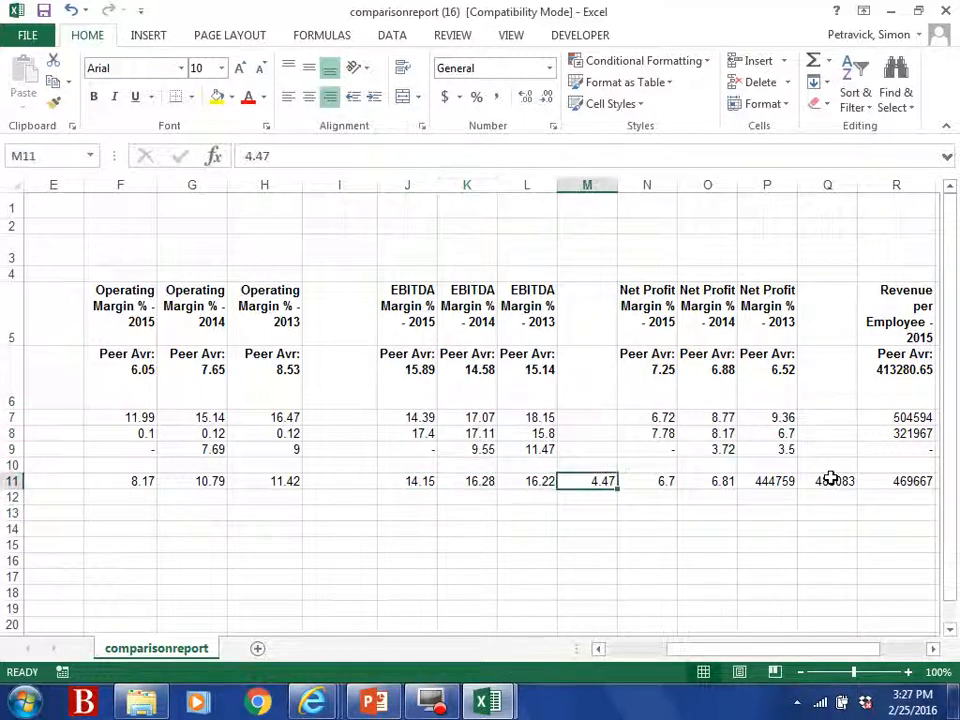
key(shift+Right)
key(shift+Right)
key(shift+Right)
key(shift+Right)
key(shift+Right)
key(shift+Right)
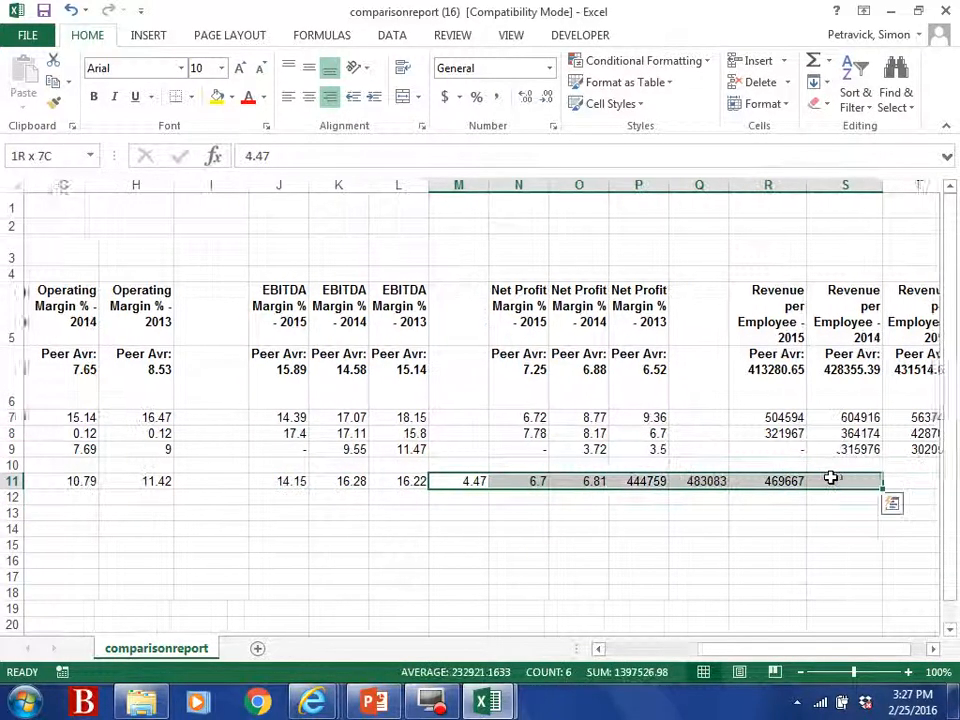
key(ctrl+x)
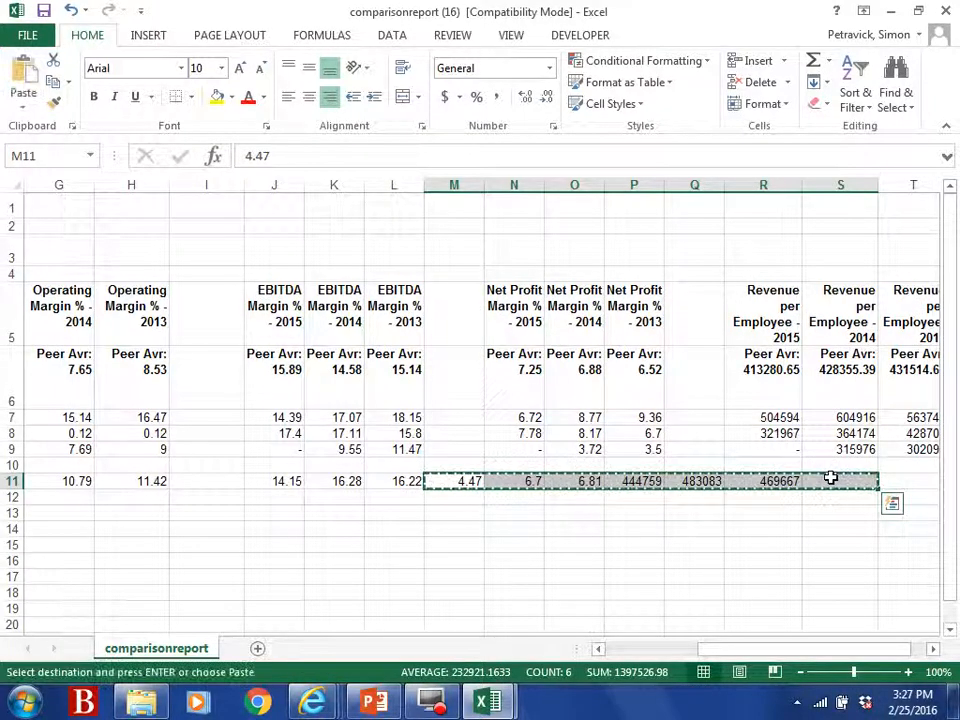
key(Right)
key(ctrl+v)
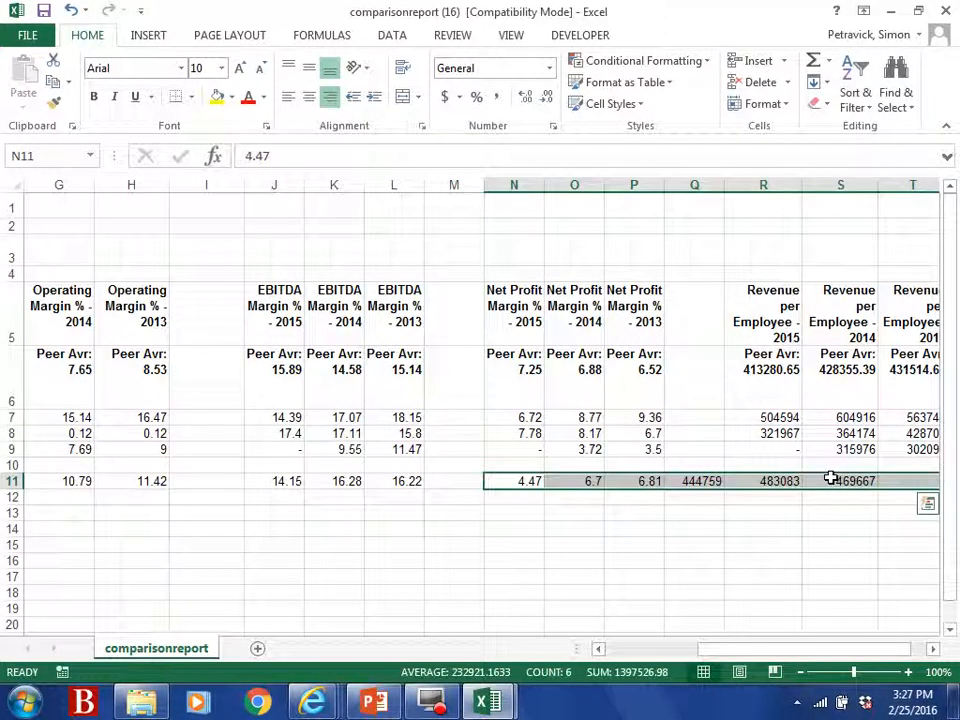
Compare Caterpillar's 2015 net profit margin in N11 with the competitors' values above it.
key(Down)
key(Up)
key(ctrl+c)
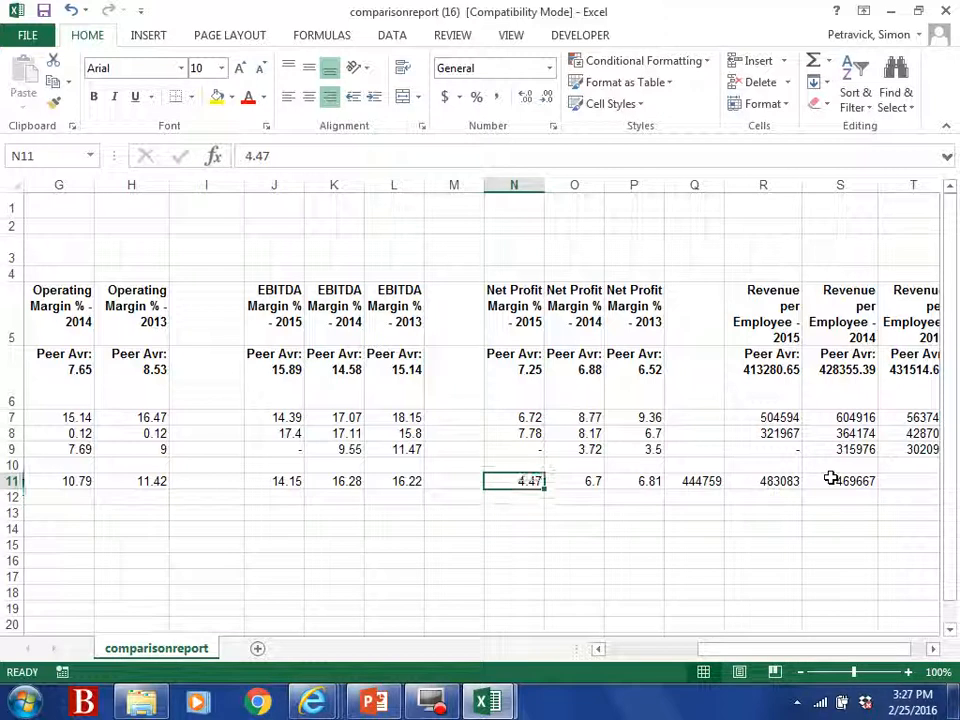
key(Up)
key(Up)
key(Up)
key(Down)
key(Down)
key(Down)
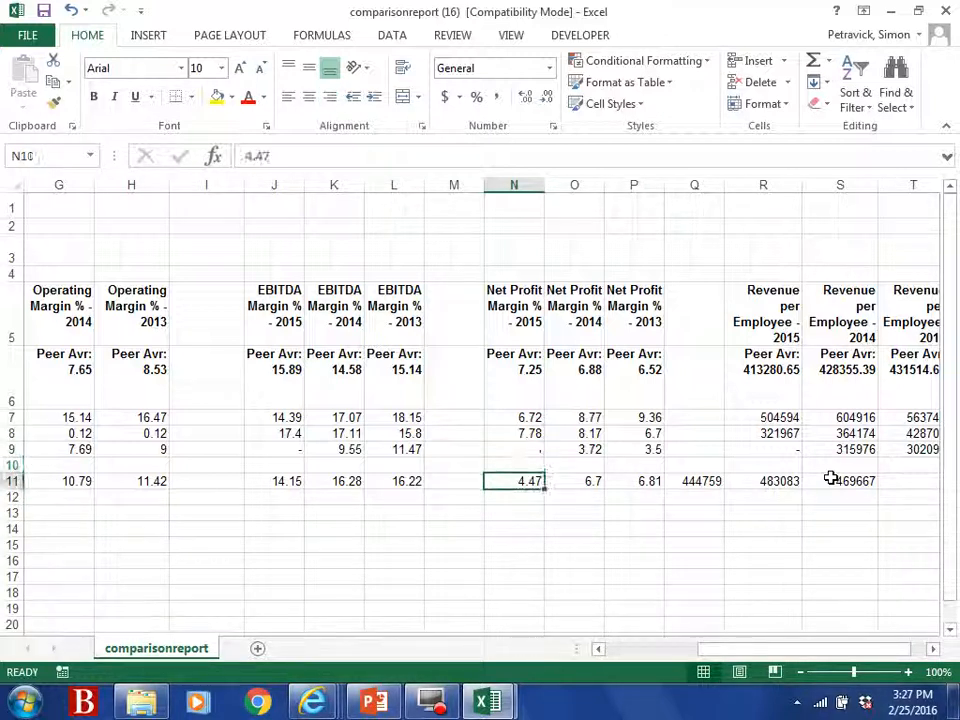
Move the Caterpillar values in Q11:S11 one column right to start in R11 under Revenue per Employee - 2015.
key(Right)
key(Right)
key(Right)
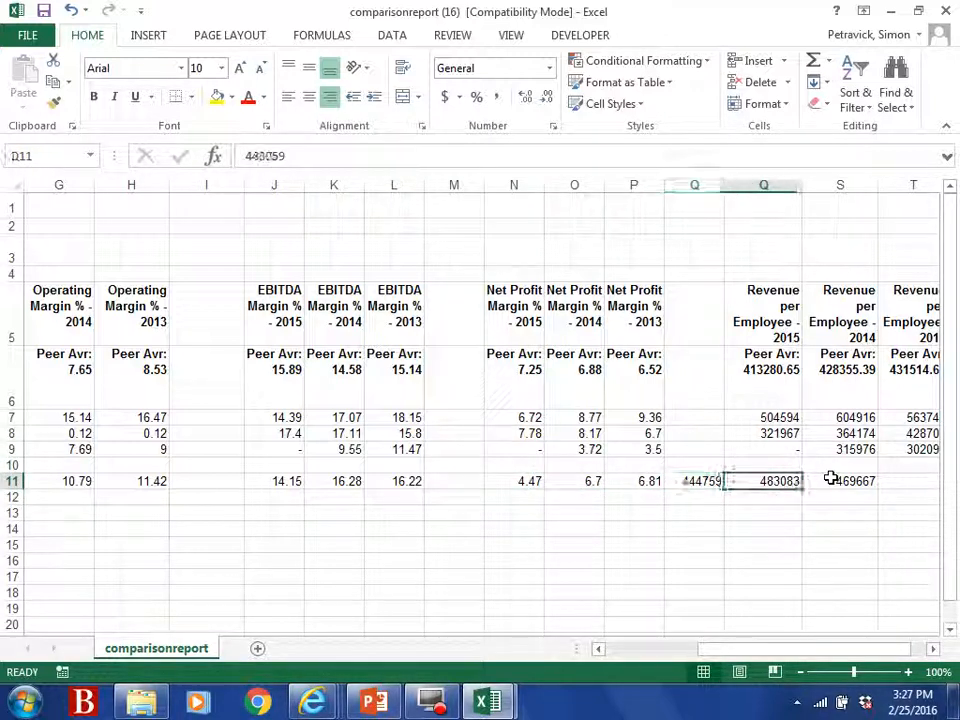
key(shift+Right)
key(shift+Right)
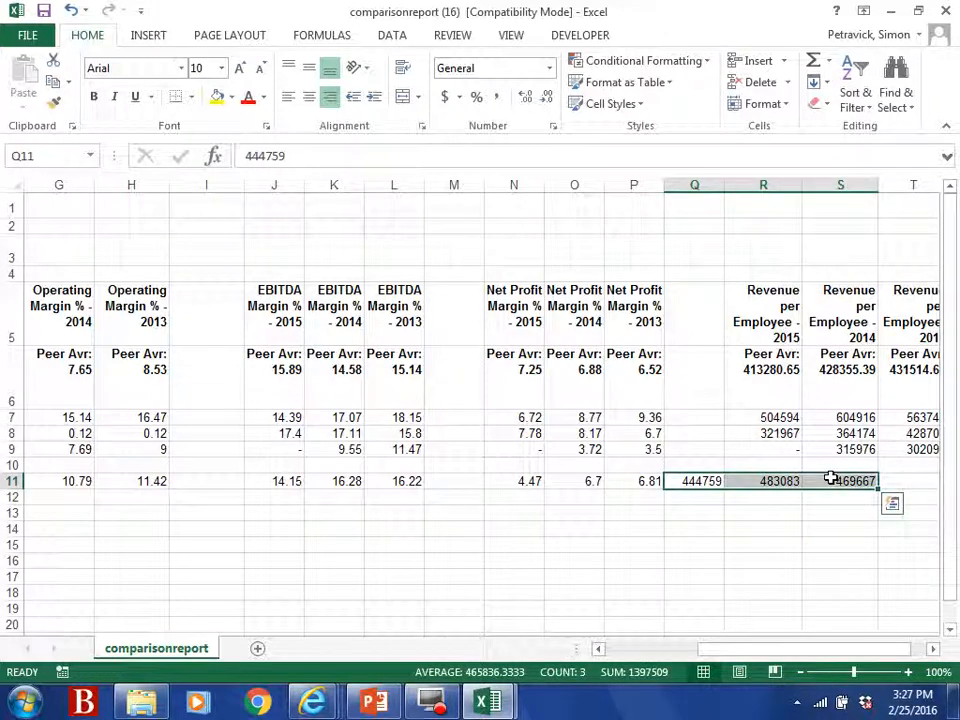
key(ctrl+c)
key(Right)
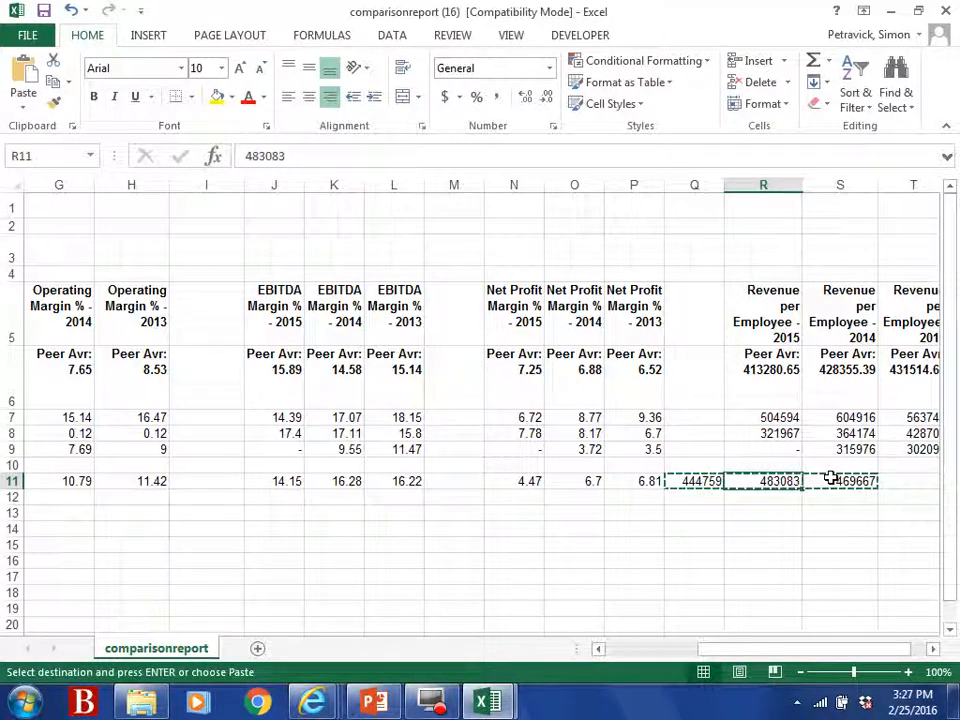
key(ctrl+v)
key(Down)
Examine Caterpillar's realigned ratios against the peers, from Revenue per Employee back to the company names in column A.
key(Up)
key(Up)
key(Up)
key(Up)
key(Up)
key(Down)
key(Down)
key(Left)
key(Left)
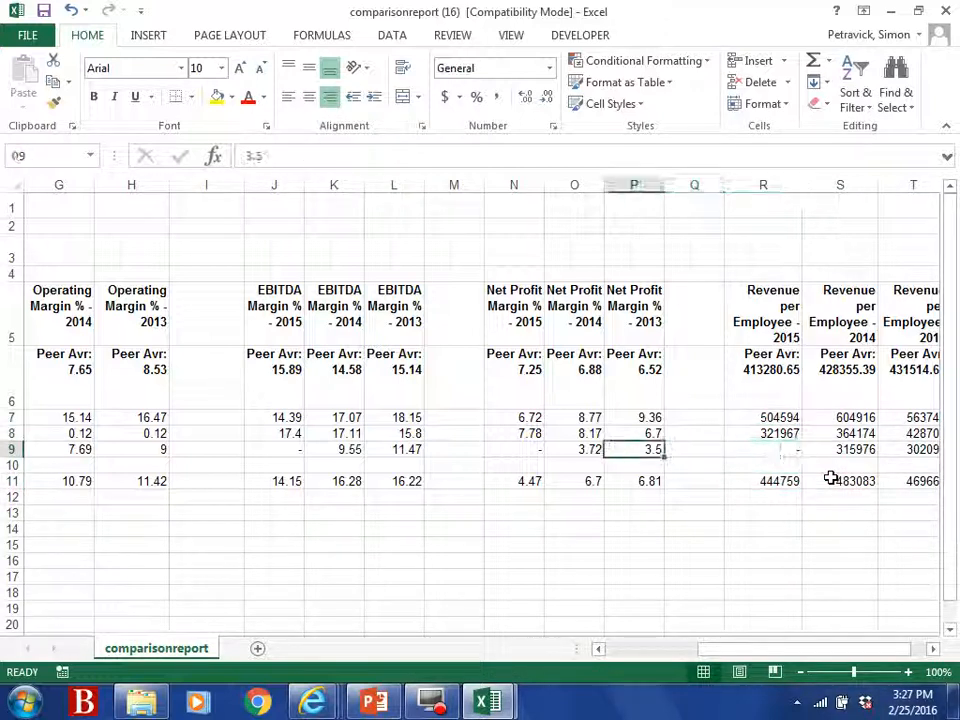
key(Left)
key(Left)
key(Left)
key(Down)
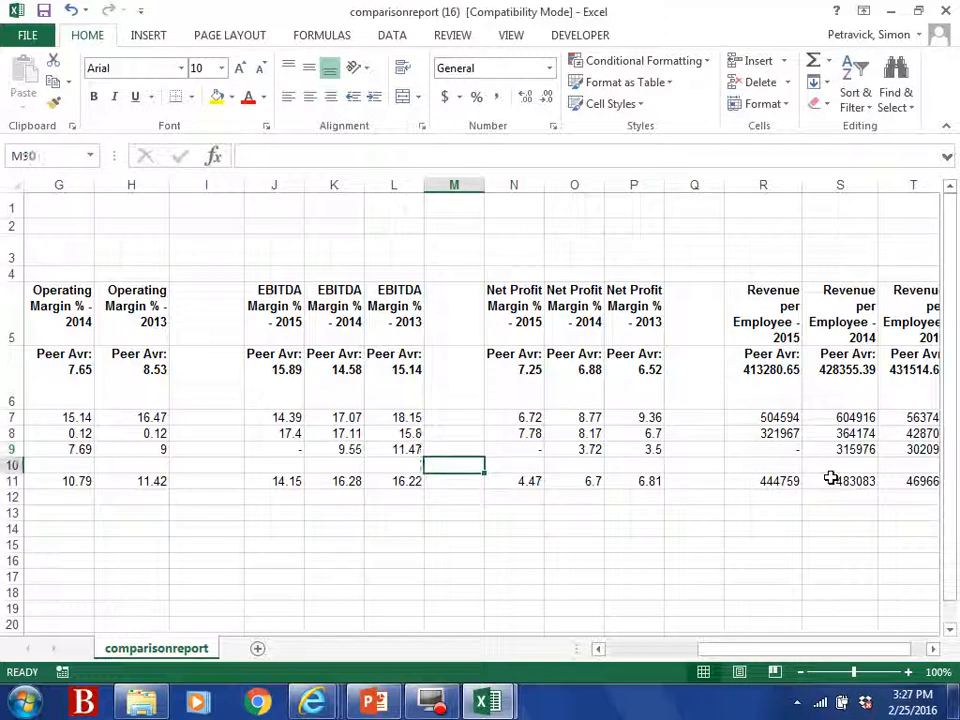
key(Left)
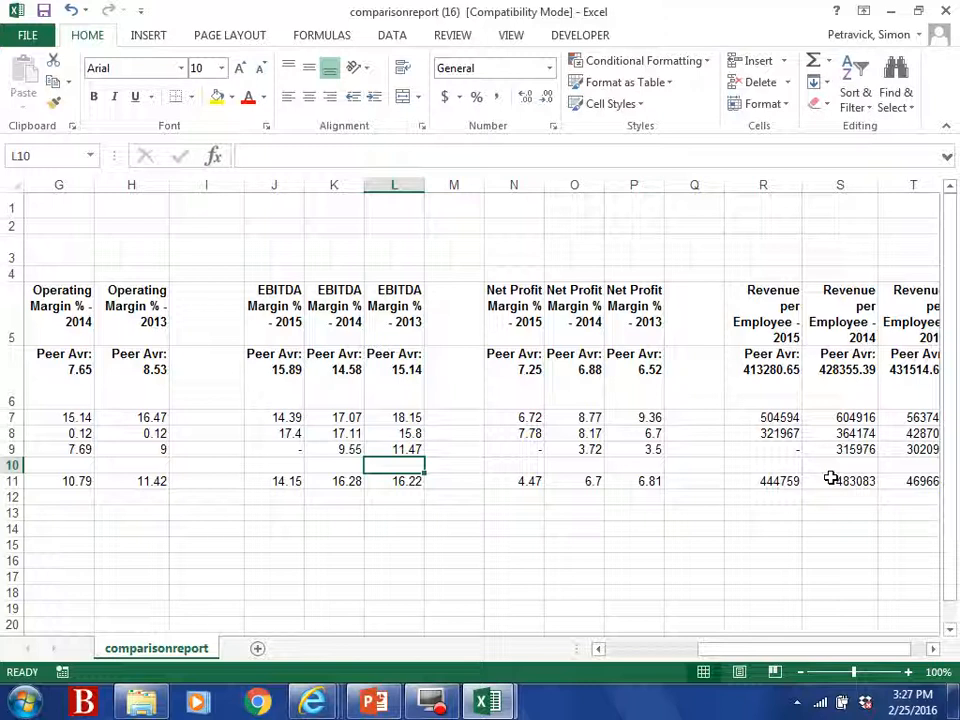
key(Left)
key(Left)
key(Left)
key(Left)
key(Left)
key(Left)
key(Left)
key(Left)
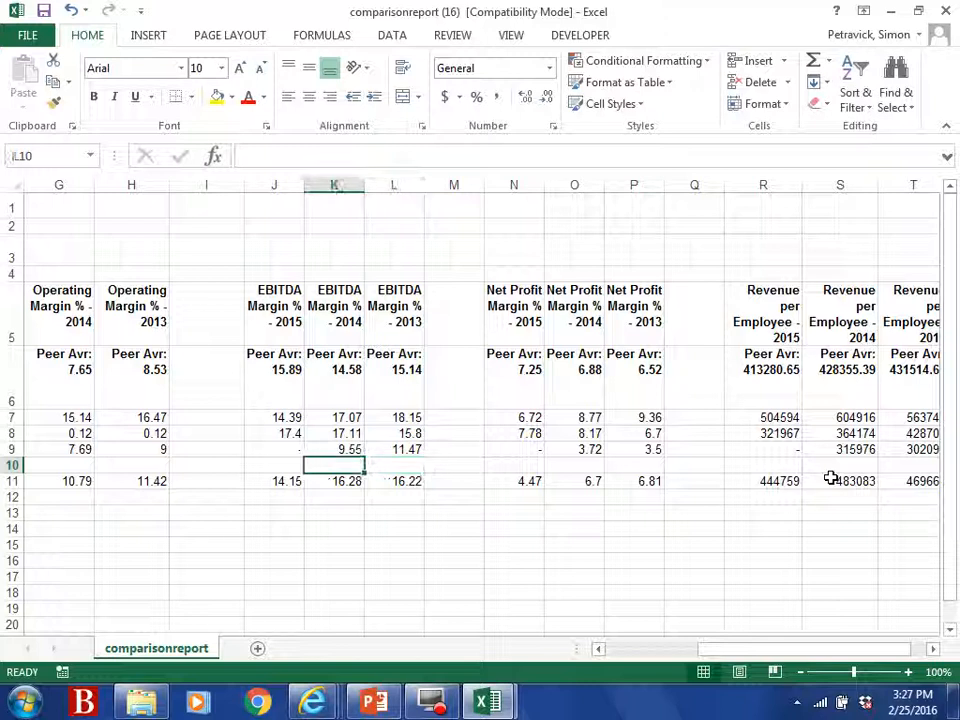
key(Left)
key(Left)
key(Left)
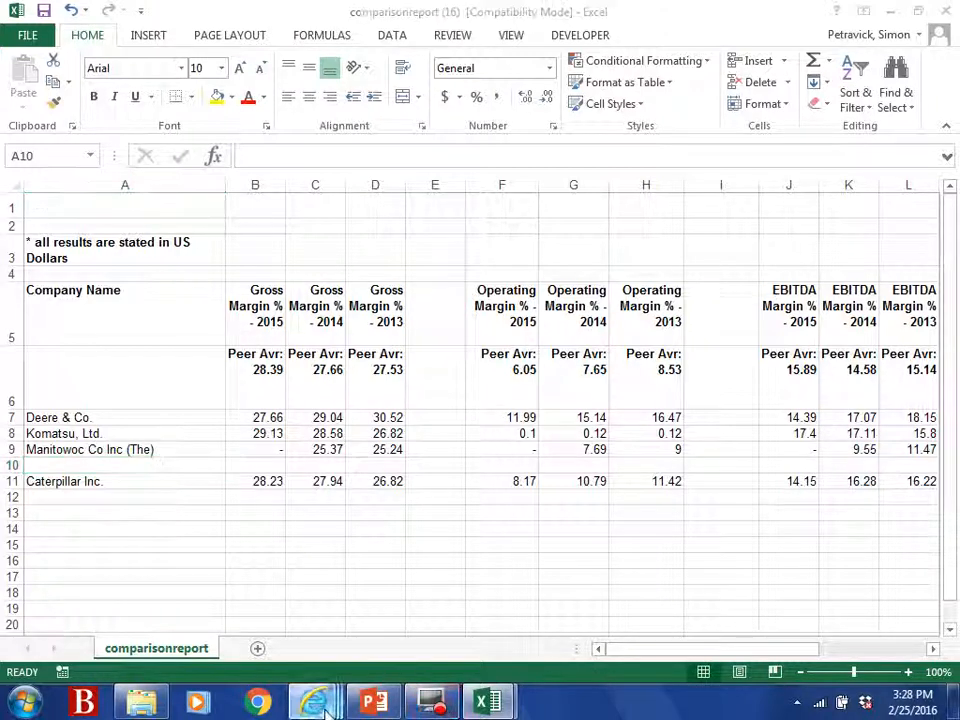
Switch to the Mergent Online comparison report window in Internet Explorer and create the Caterpillar report in HTML format.
mouse_move(313, 703)
click(680, 648)
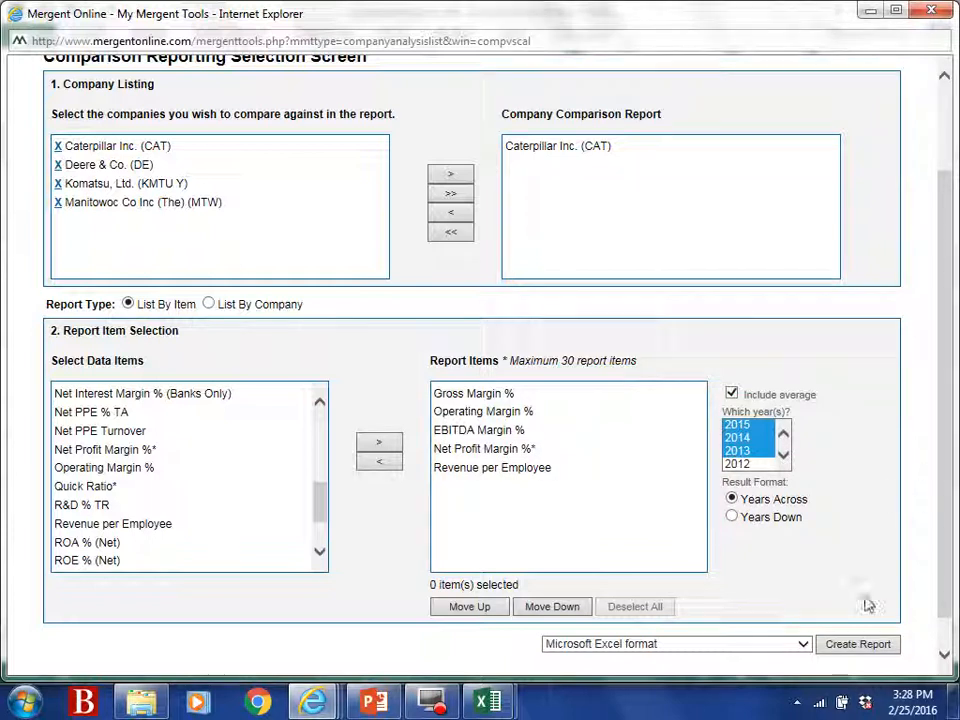
click(804, 645)
click(797, 618)
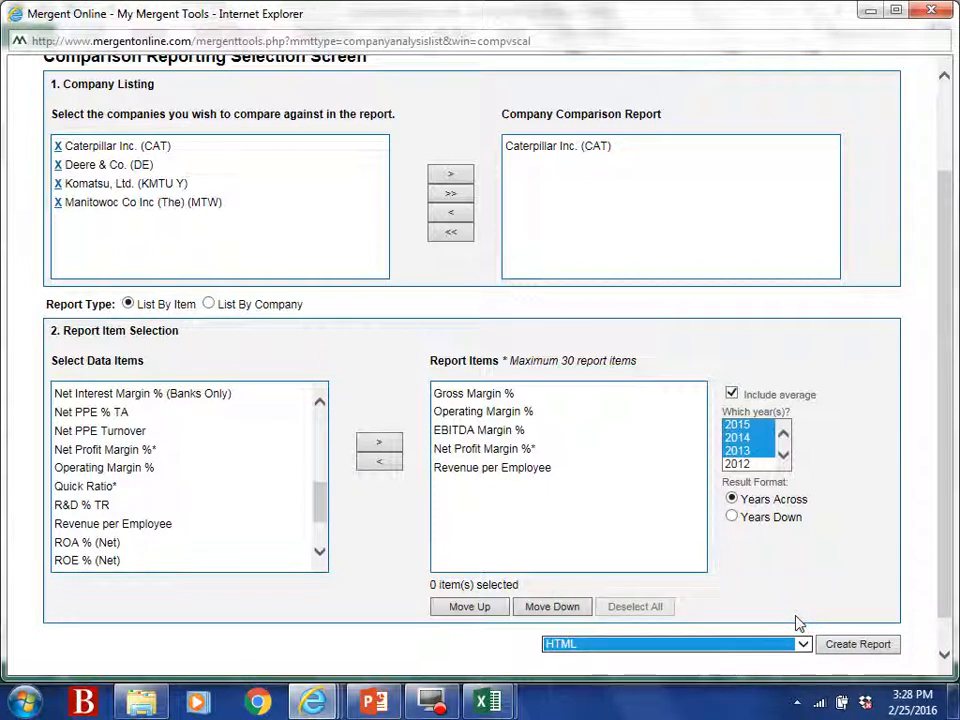
click(843, 650)
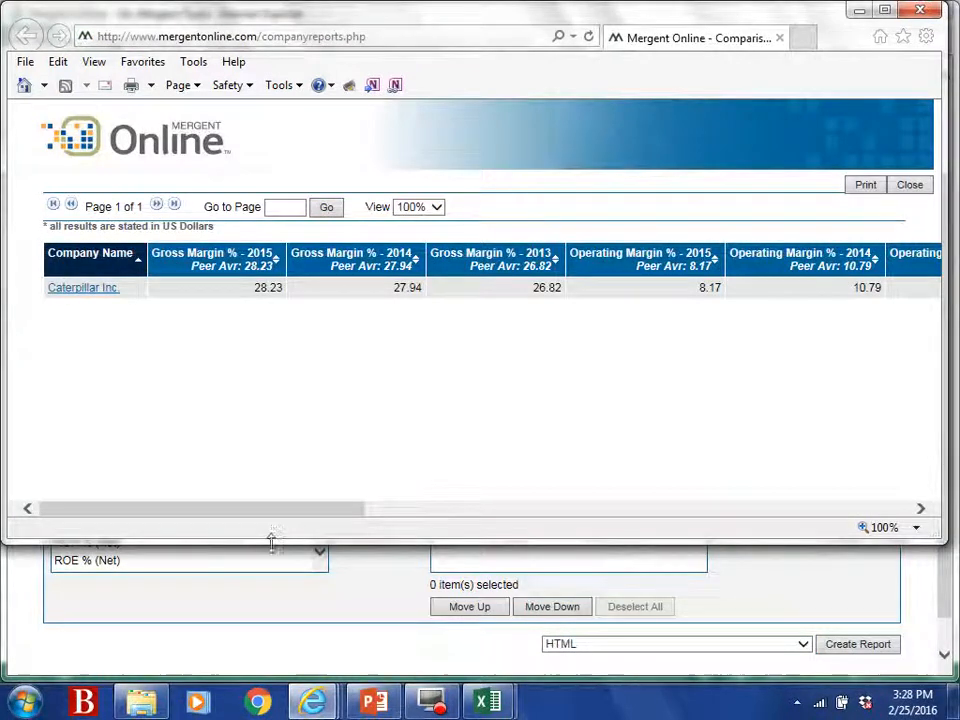
drag(268, 510, 247, 540)
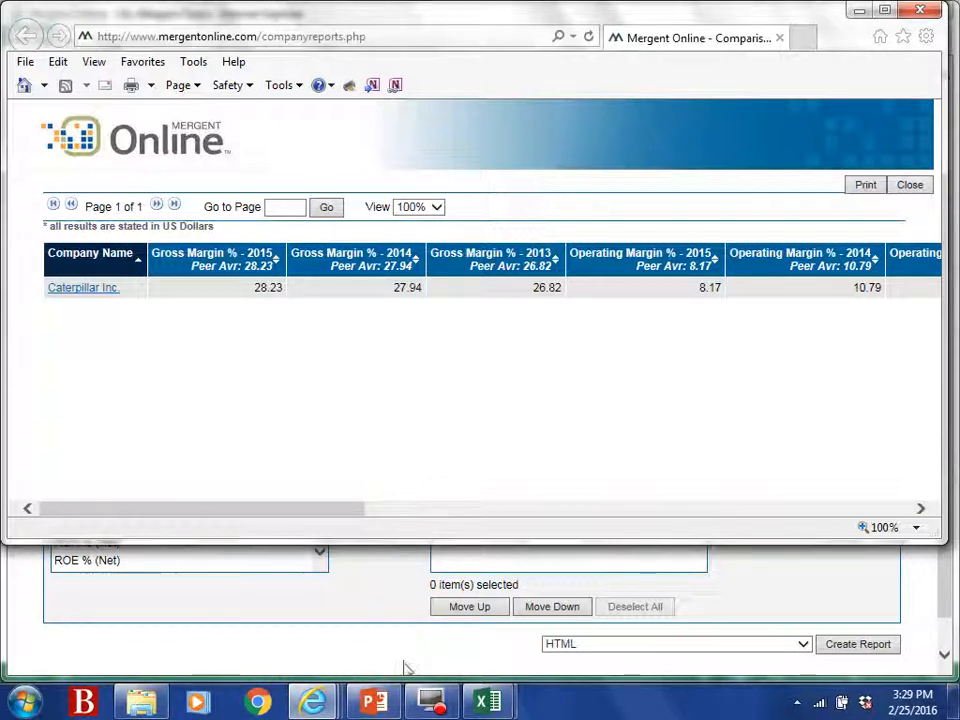
mouse_move(437, 707)
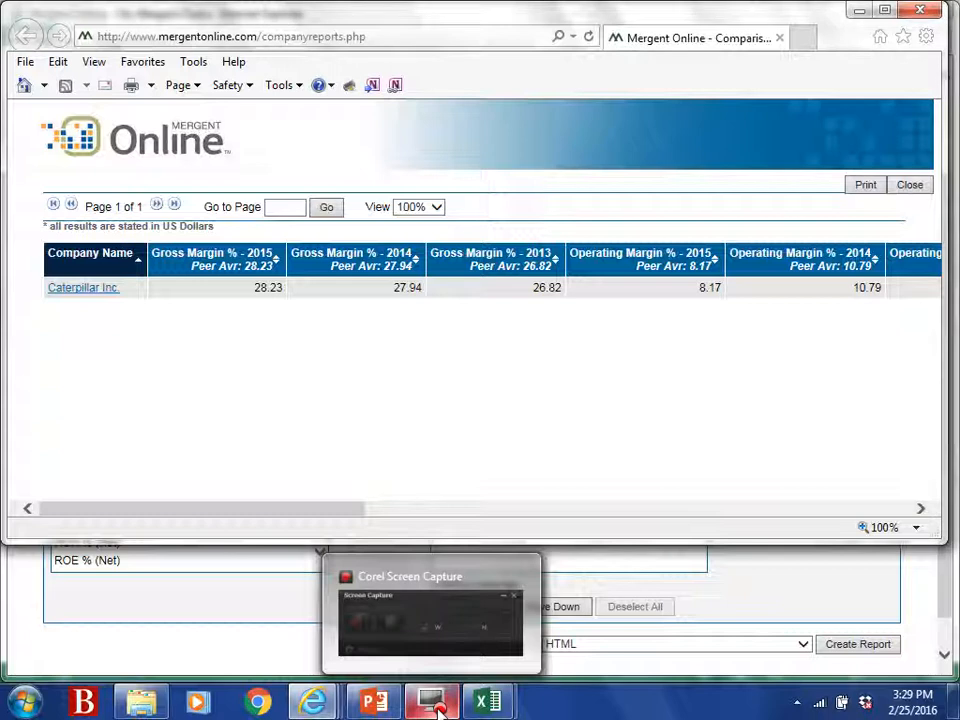
right_click(437, 710)
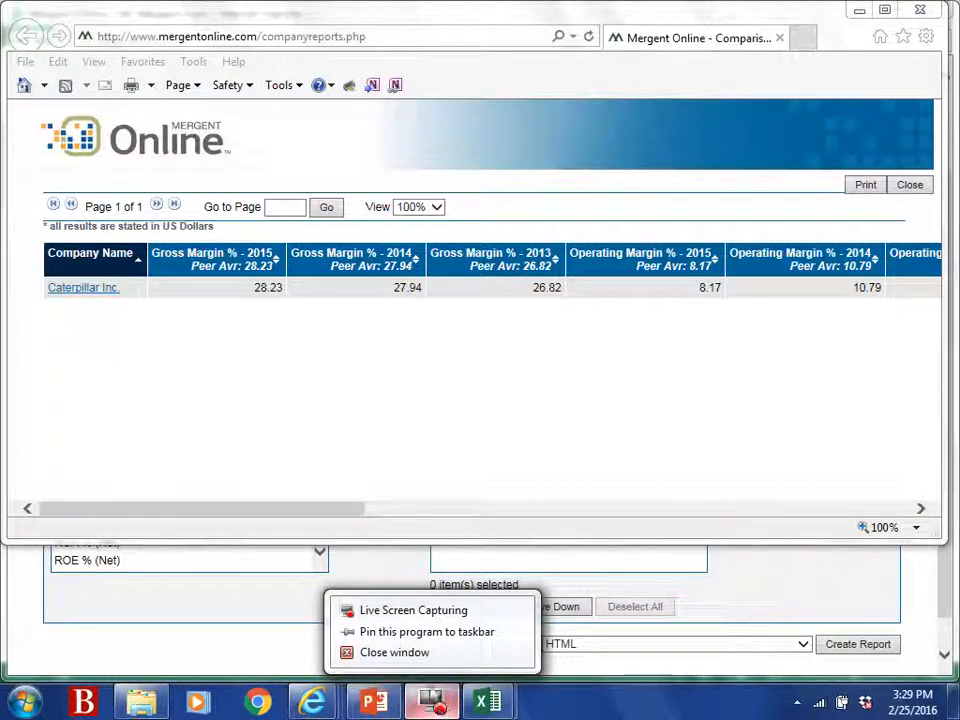